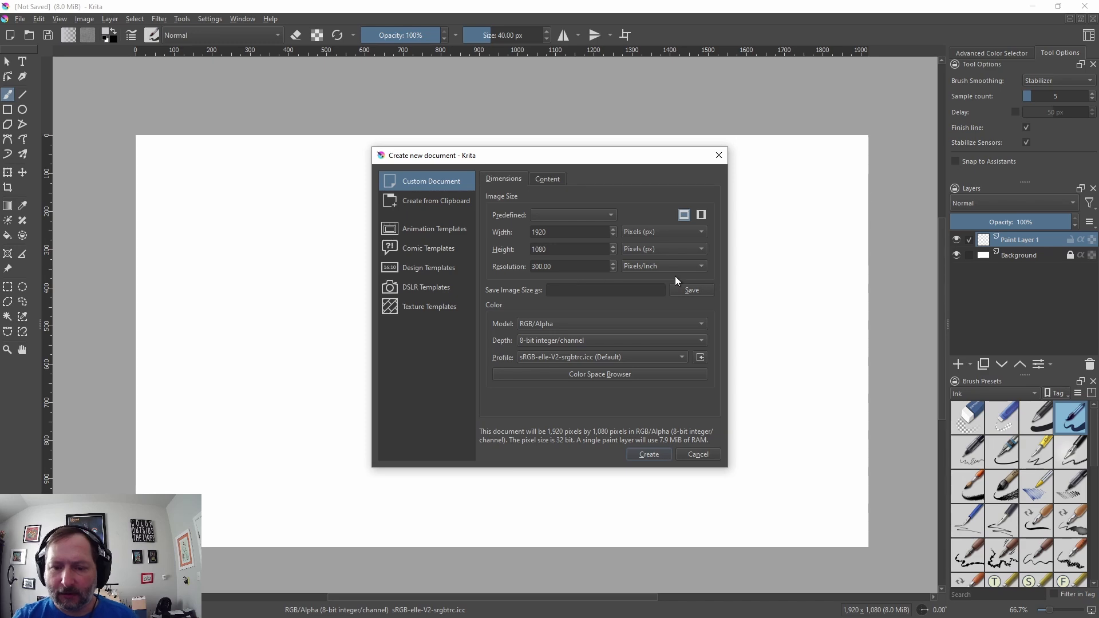
Step: Dismiss the new-document setup, switch to the browser and open the wiki page of The Woods picture from the Looney Tunes image results
left_click(697, 455)
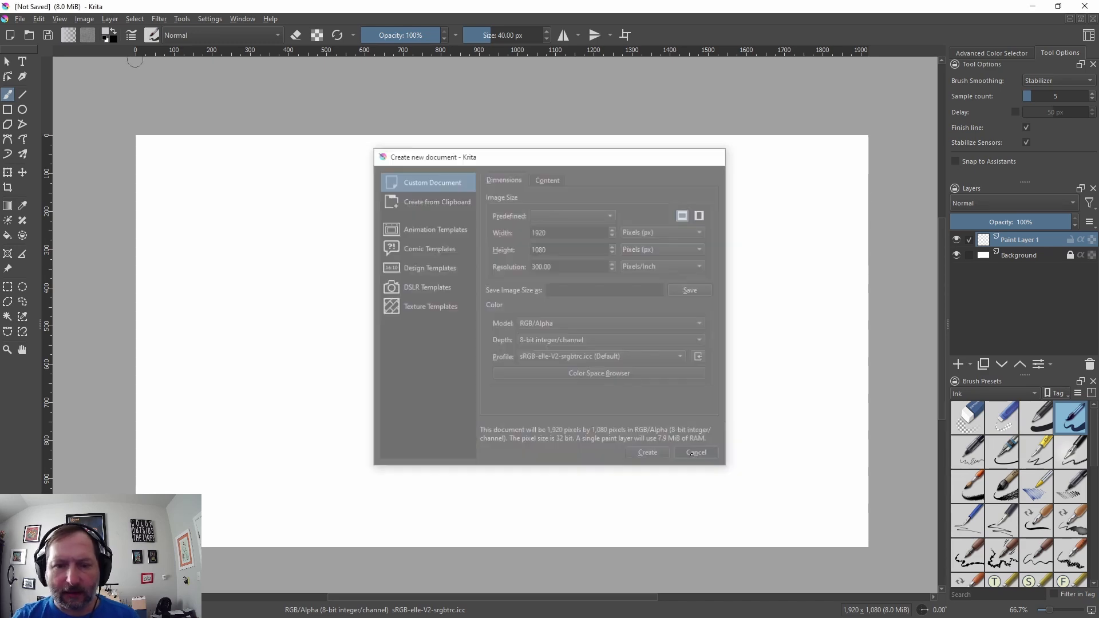
key("alt+Tab")
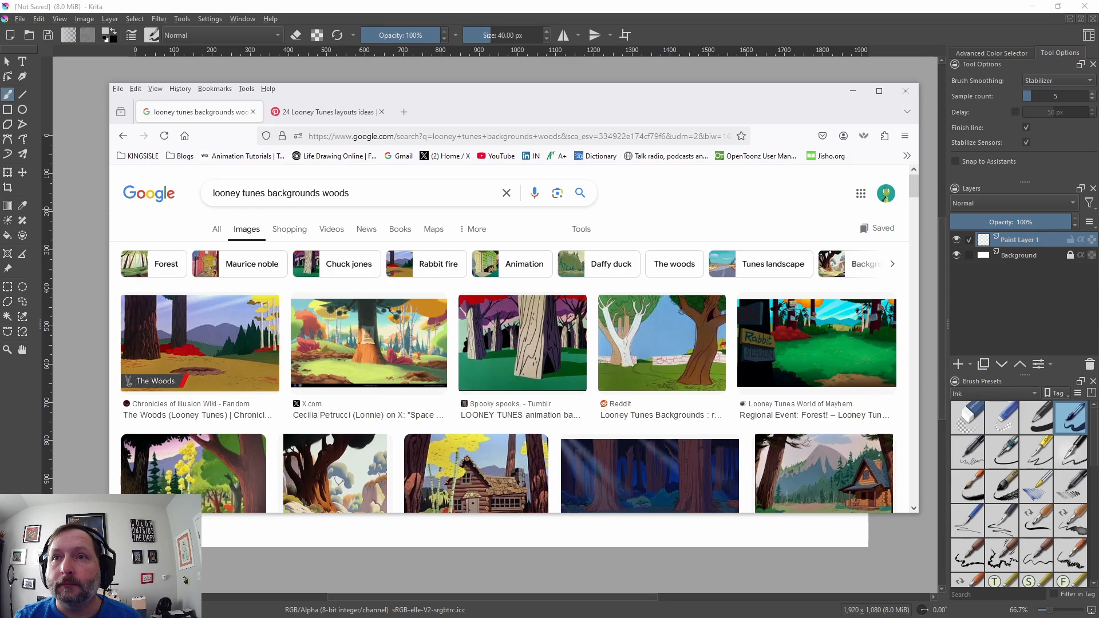
scroll(639, 288, "down", 10)
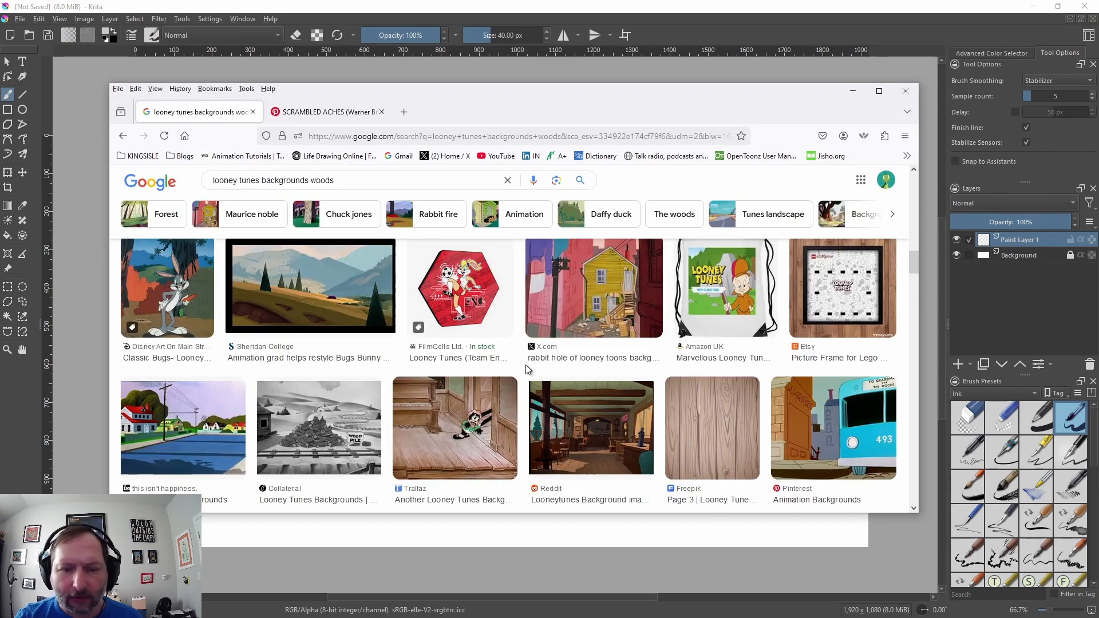
scroll(423, 380, "up", 4)
scroll(423, 381, "up", 10)
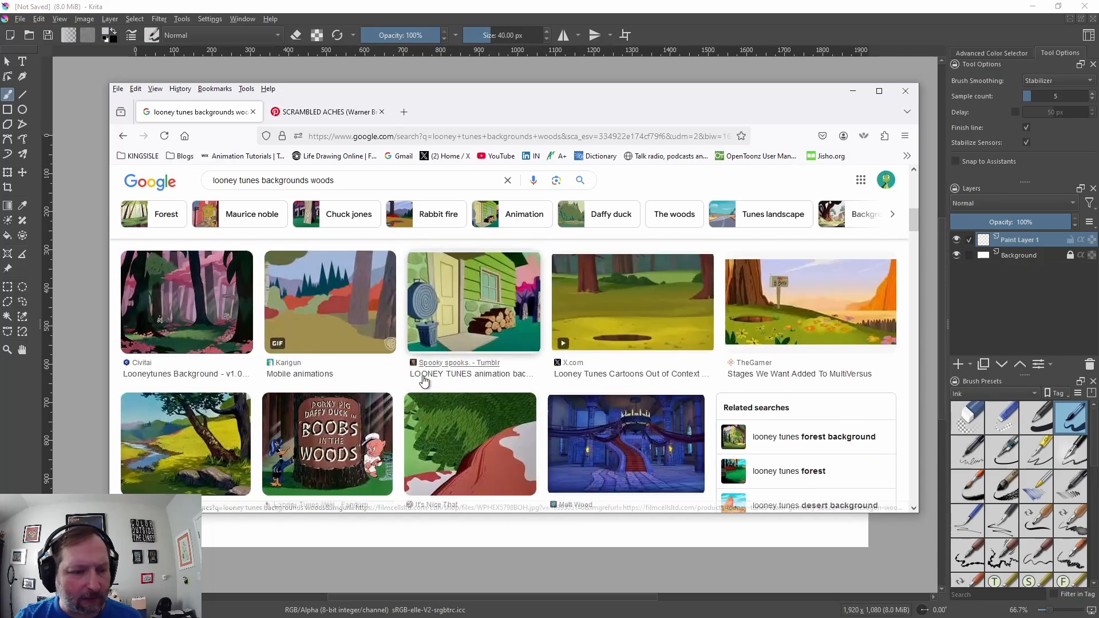
scroll(423, 380, "up", 5)
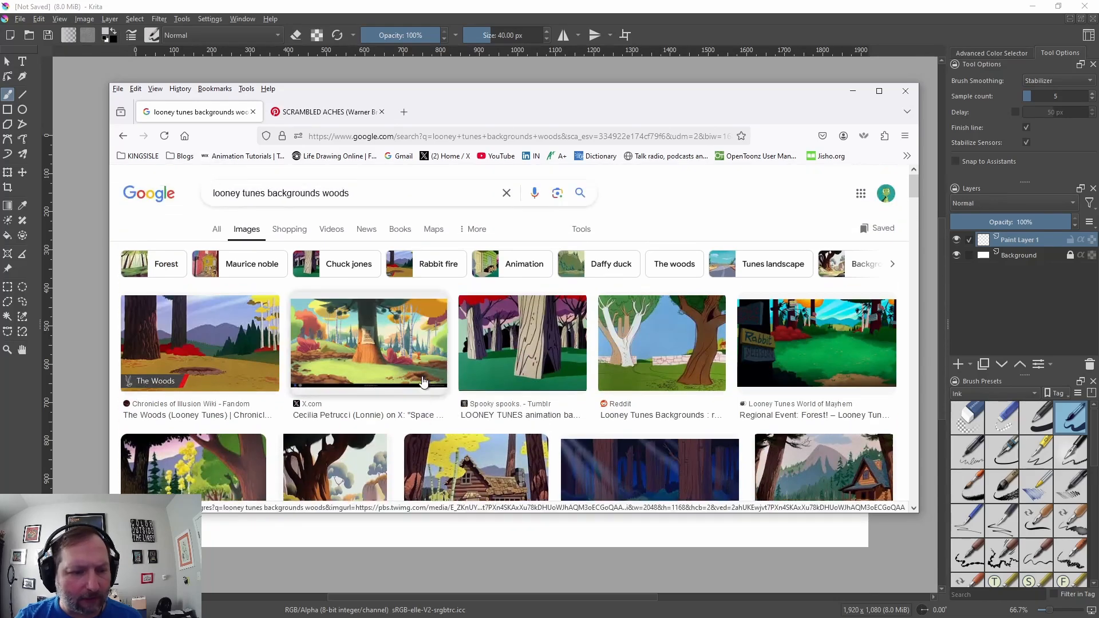
left_click(208, 329)
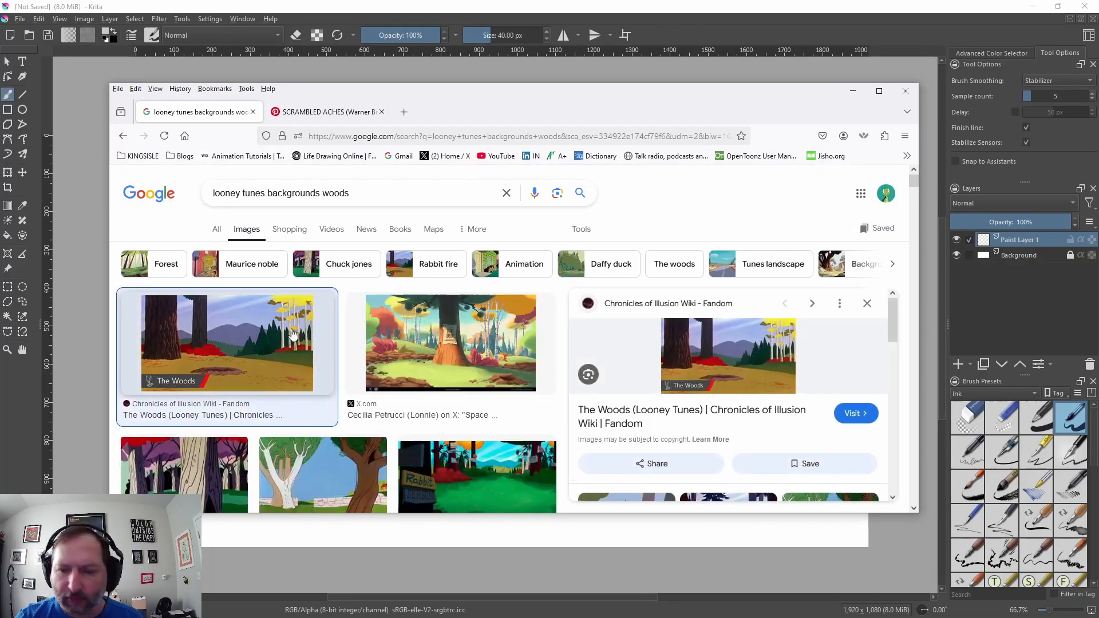
left_click(703, 372)
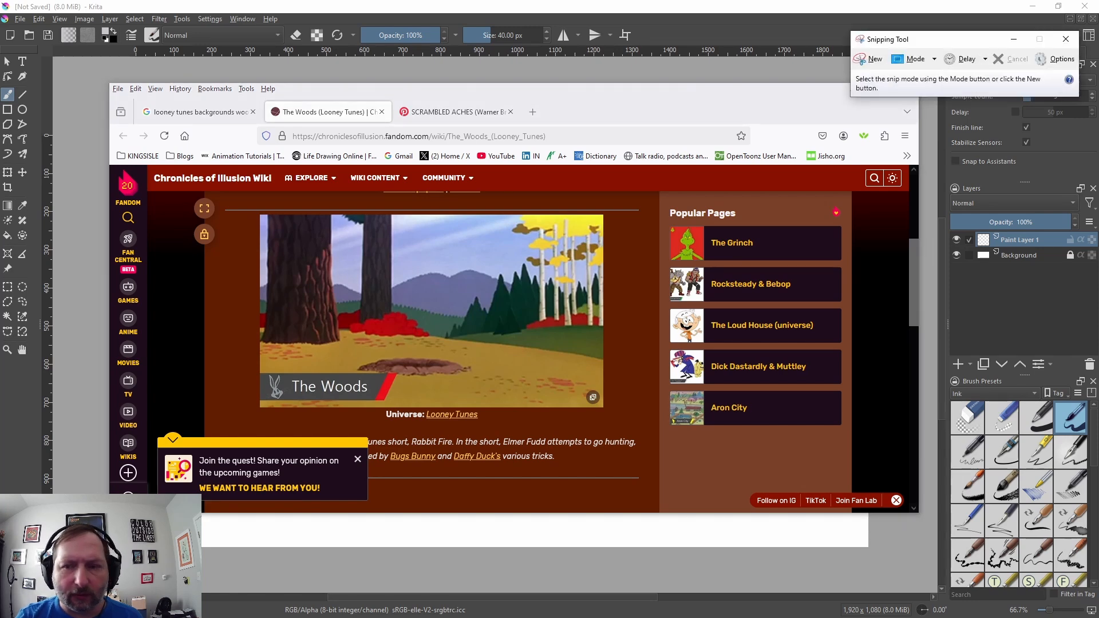
Step: Capture The Woods picture from the wiki page with Snipping Tool and paste it into the Krita document
left_click(869, 60)
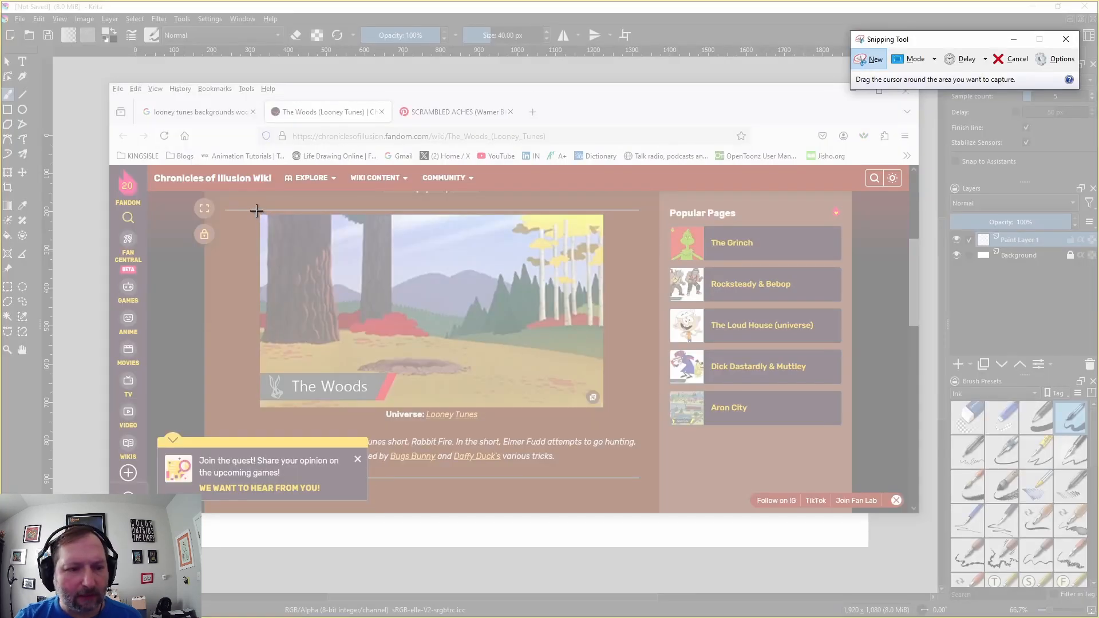
left_click_drag(261, 215, 605, 408)
left_click(495, 8)
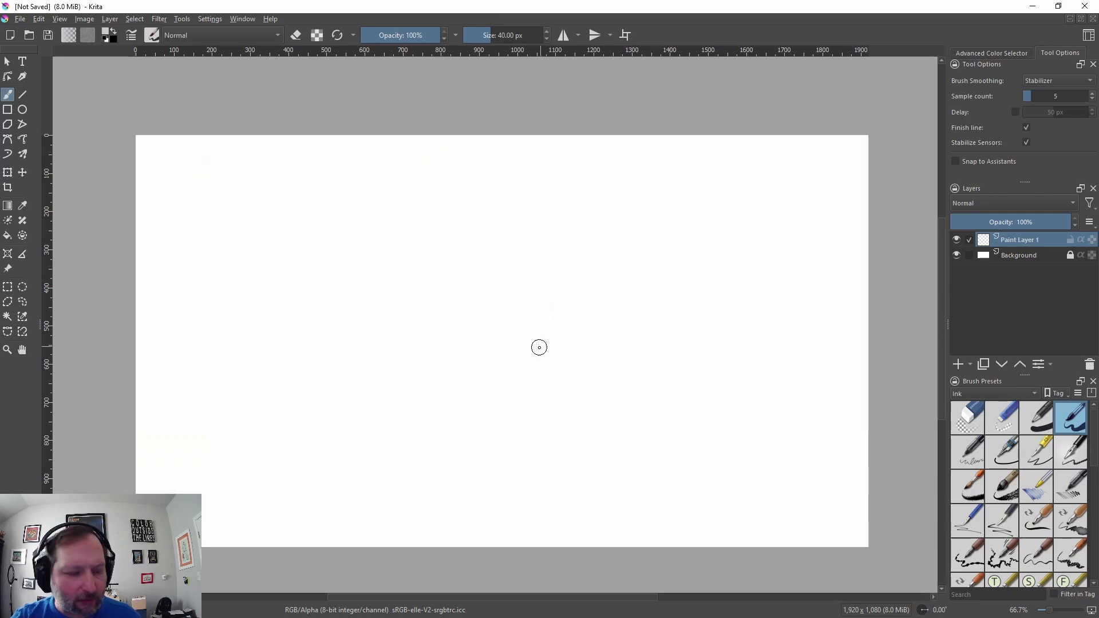
key("ctrl+v")
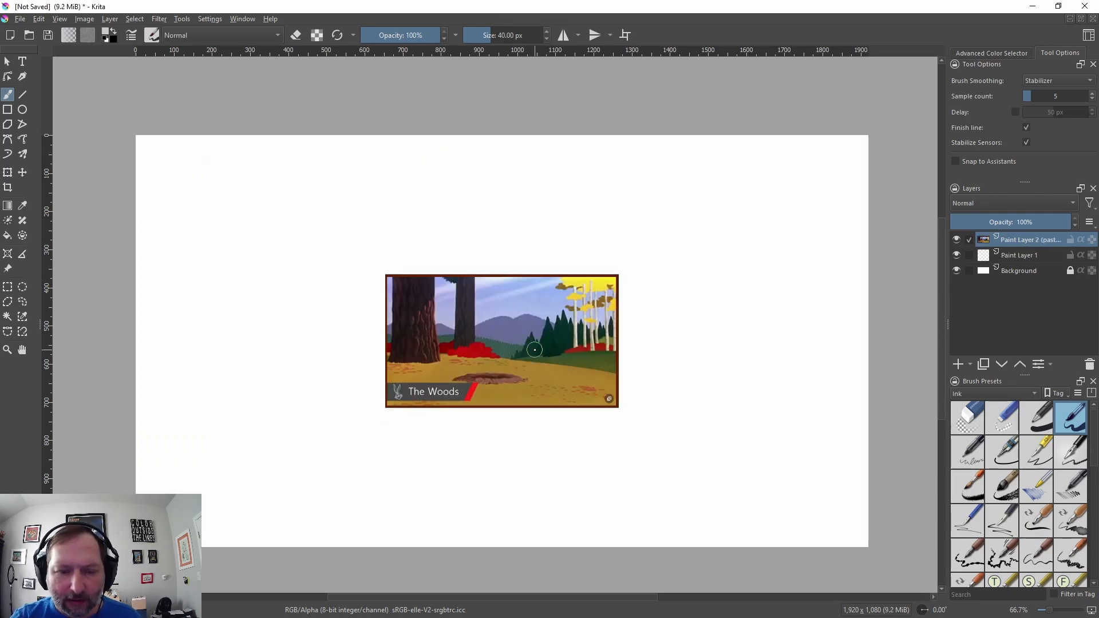
Step: Rename the pasted picture's layer to "ref"
scroll(536, 350, "up", 2)
scroll(544, 355, "down", 2)
left_click_drag(547, 357, 568, 356)
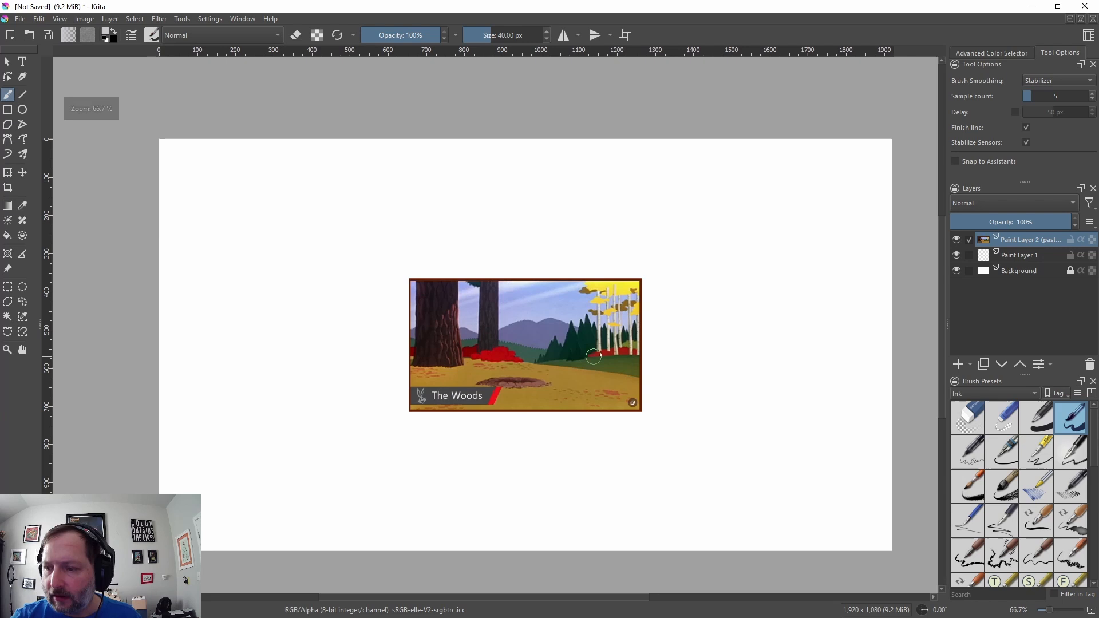
double_click(1033, 241)
type("ref")
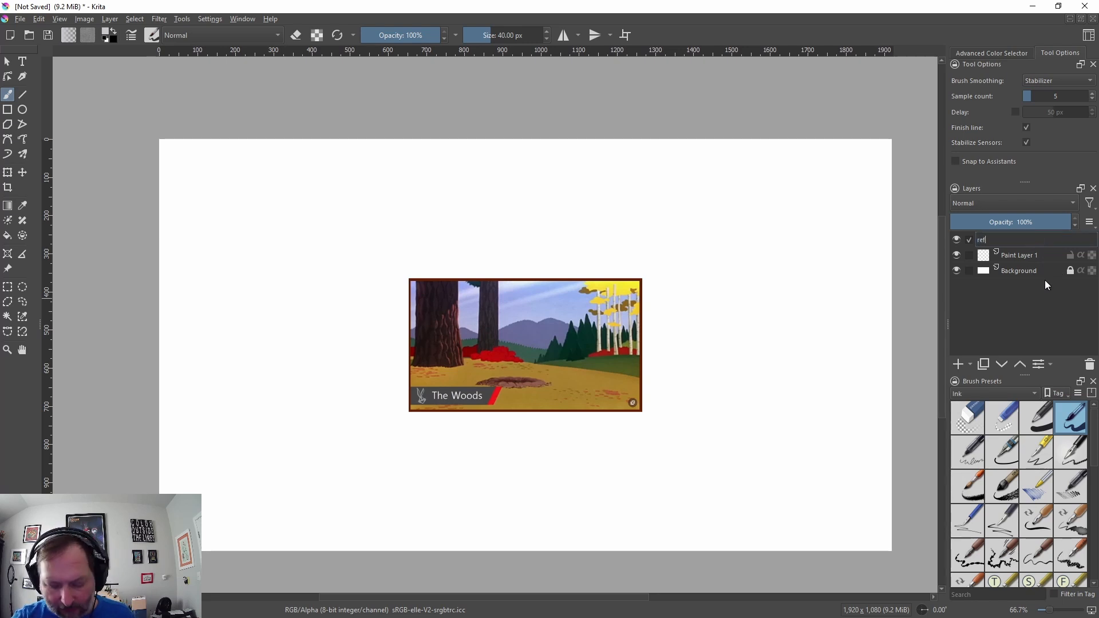
key("Return")
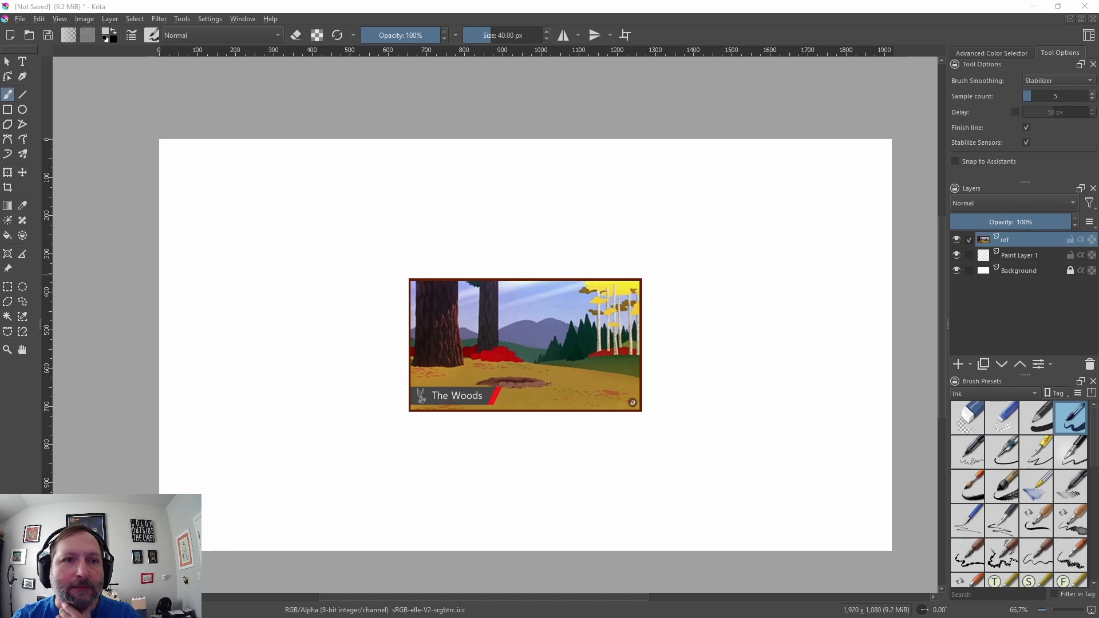
Step: Insert layout_01.JPG from the recent files in File Explorer into the Krita document as a new layer
key("super+e")
left_click_drag(598, 405, 269, 338)
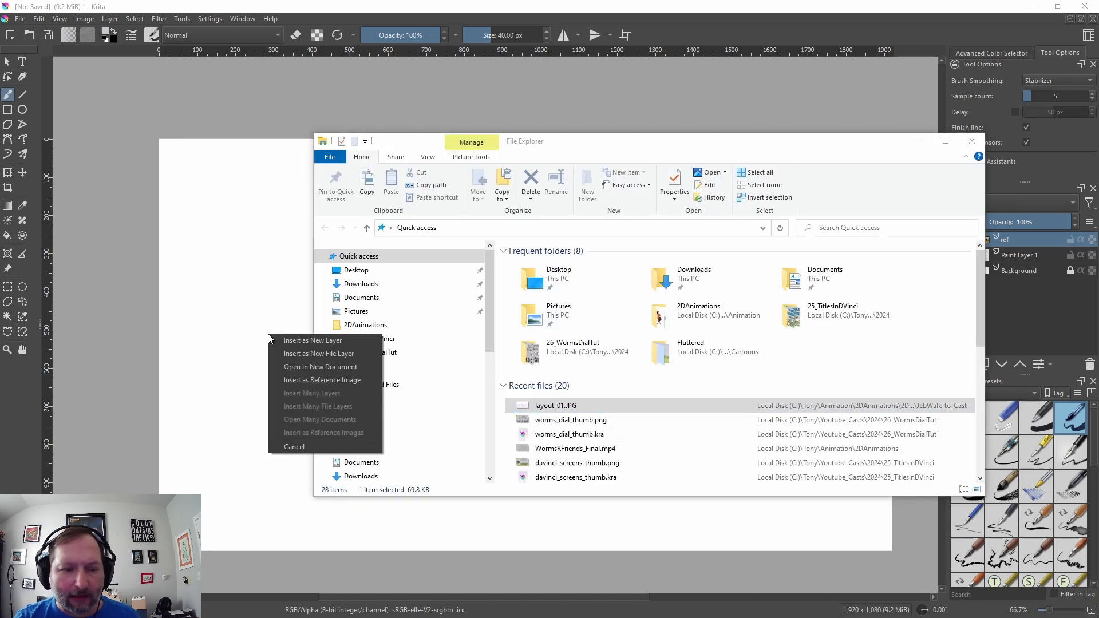
left_click(297, 341)
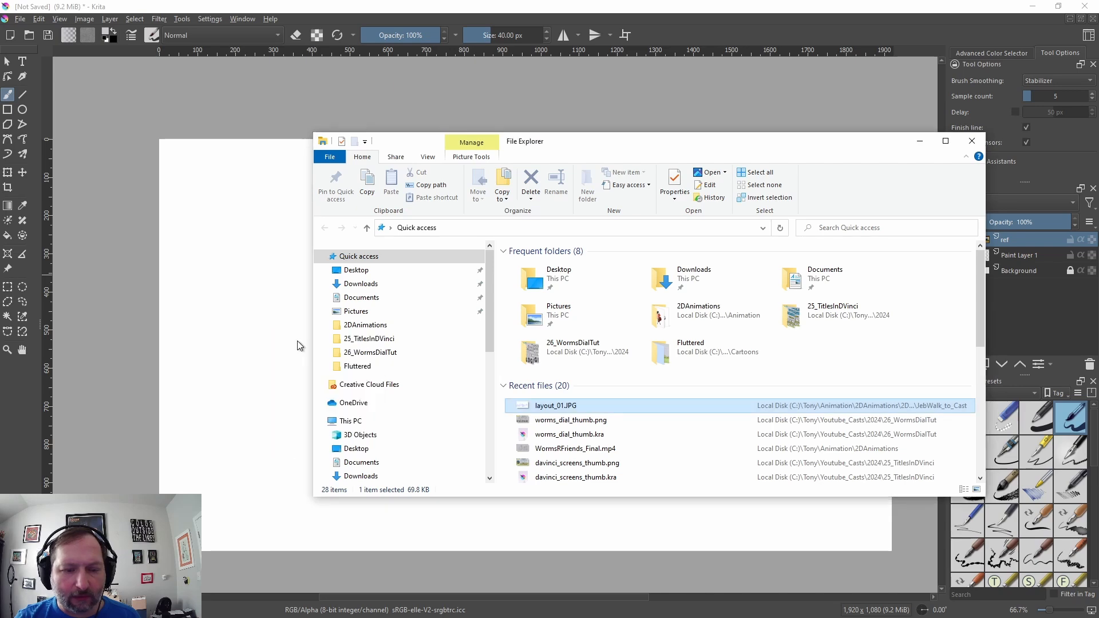
scroll(334, 303, "down", 1)
scroll(334, 303, "up", 1)
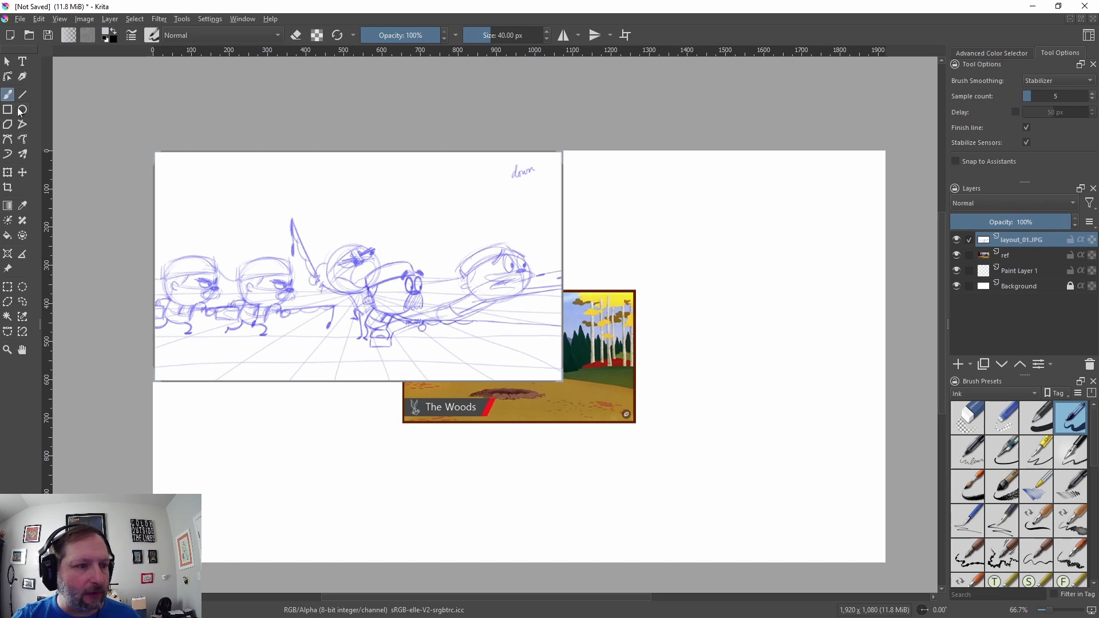
Step: Scale the layout sketch with the Transform tool until it fills the canvas
left_click(7, 172)
mouse_move(359, 215)
left_mouse_down()
mouse_move(393, 230)
mouse_move(357, 213)
left_mouse_up()
mouse_move(562, 381)
left_mouse_down()
mouse_move(864, 550)
mouse_move(883, 572)
left_mouse_up()
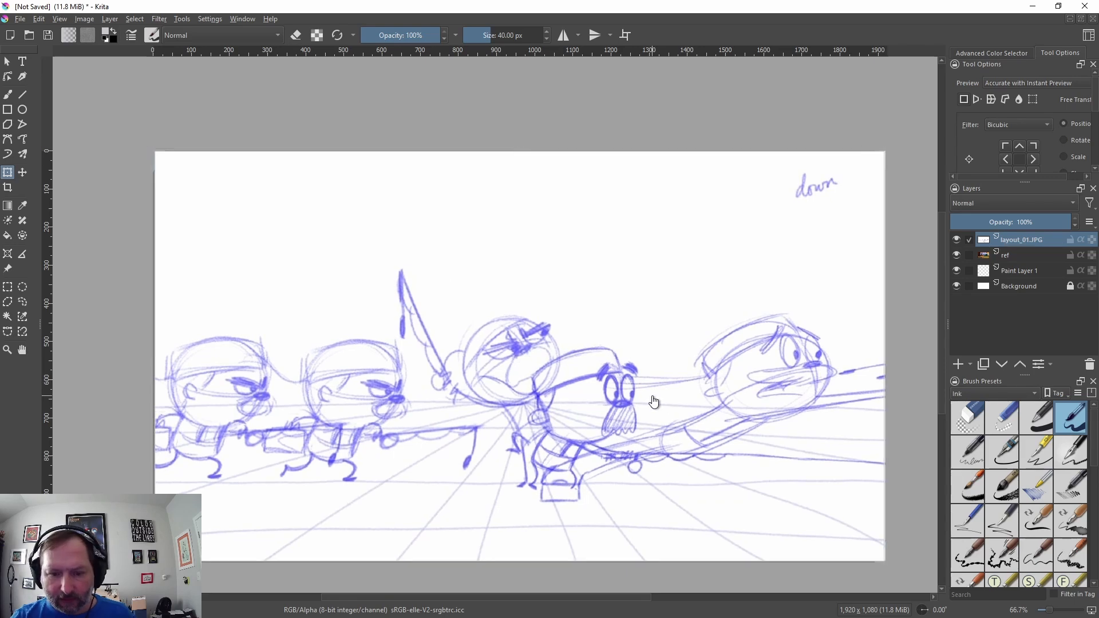
Step: Lower the layout_01.JPG layer's opacity to 33% and hide the ref layer
left_click_drag(1051, 225, 989, 222)
left_click(956, 255)
scroll(625, 333, "down", 1)
left_click_drag(661, 365, 643, 329)
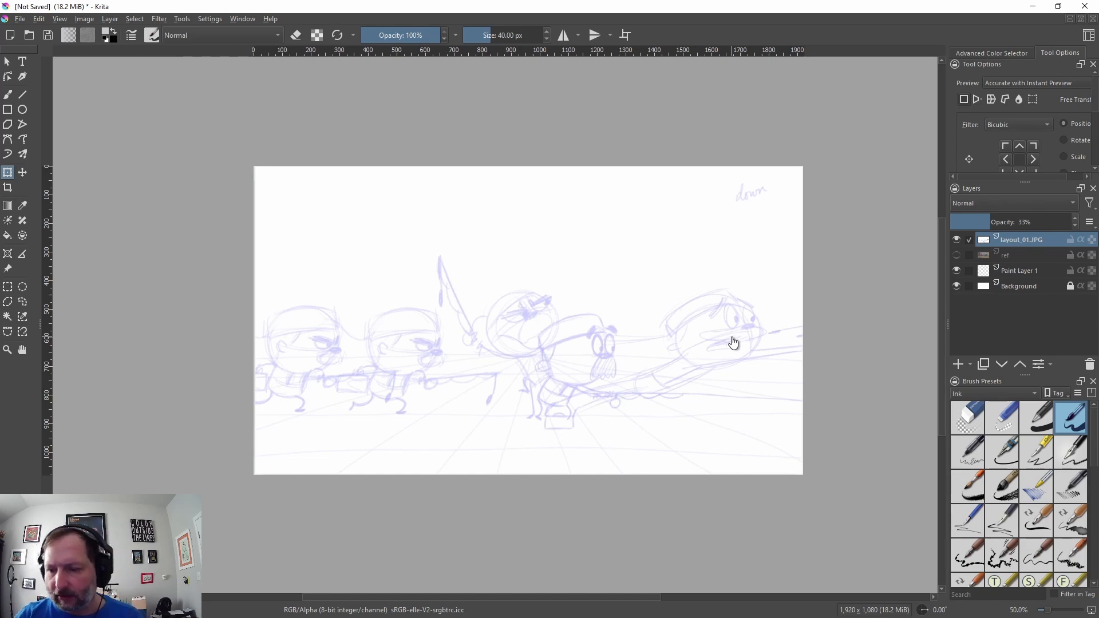
scroll(641, 350, "up", 1)
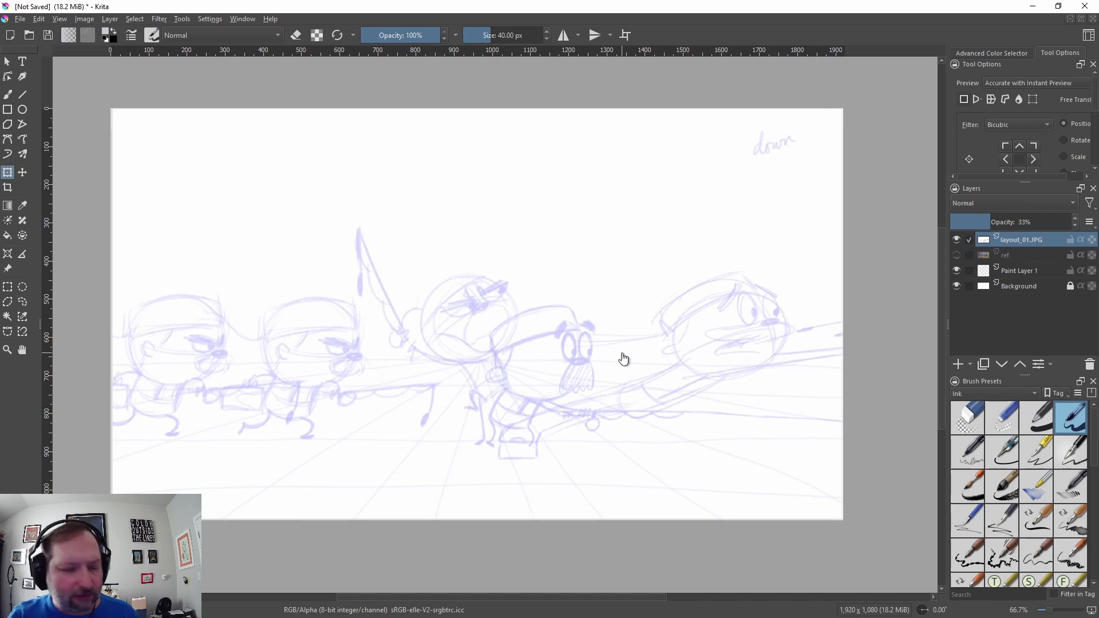
left_click_drag(689, 424, 745, 447)
left_click(483, 262)
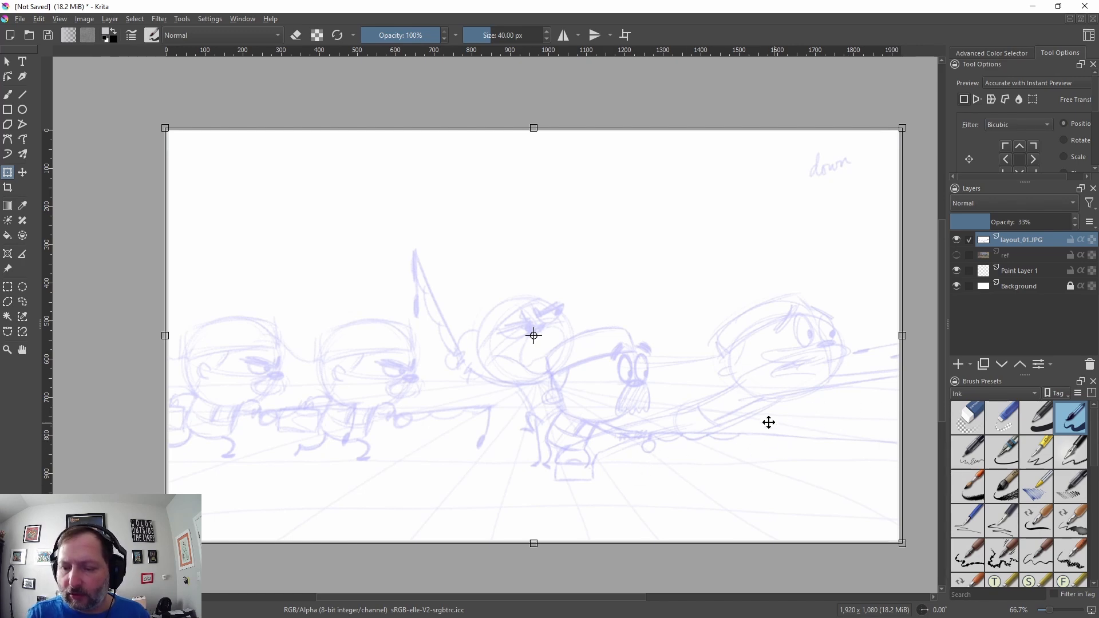
Step: Move Paint Layer 1 above the layout sketch and reduce the layout_01.JPG layer's opacity to about 24%
left_click(1016, 271)
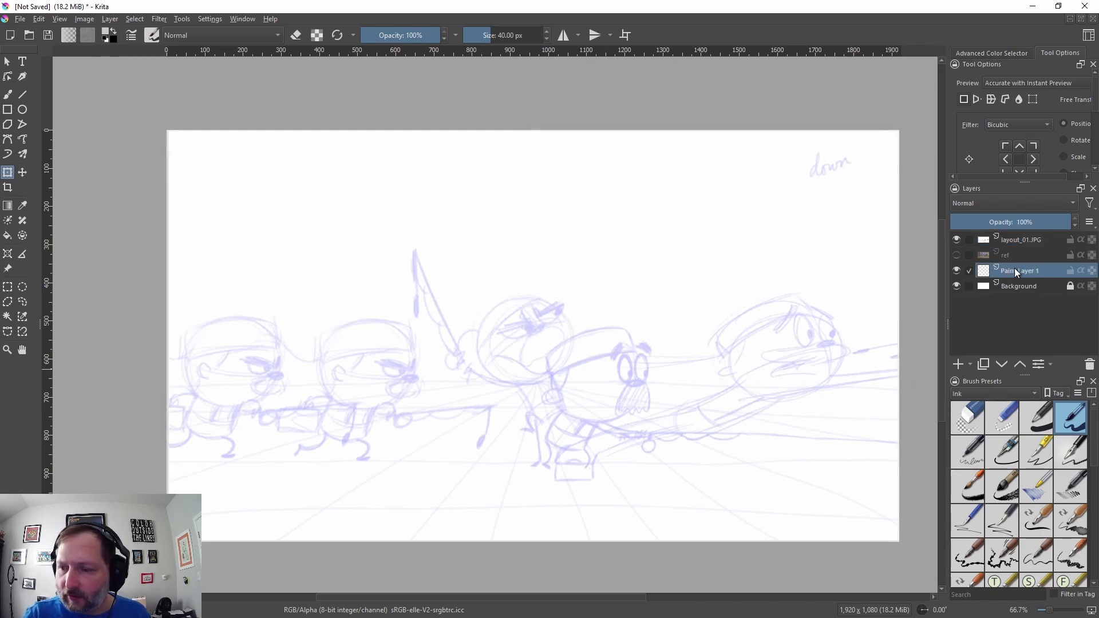
left_click_drag(1020, 268, 1025, 236)
left_click(1021, 254)
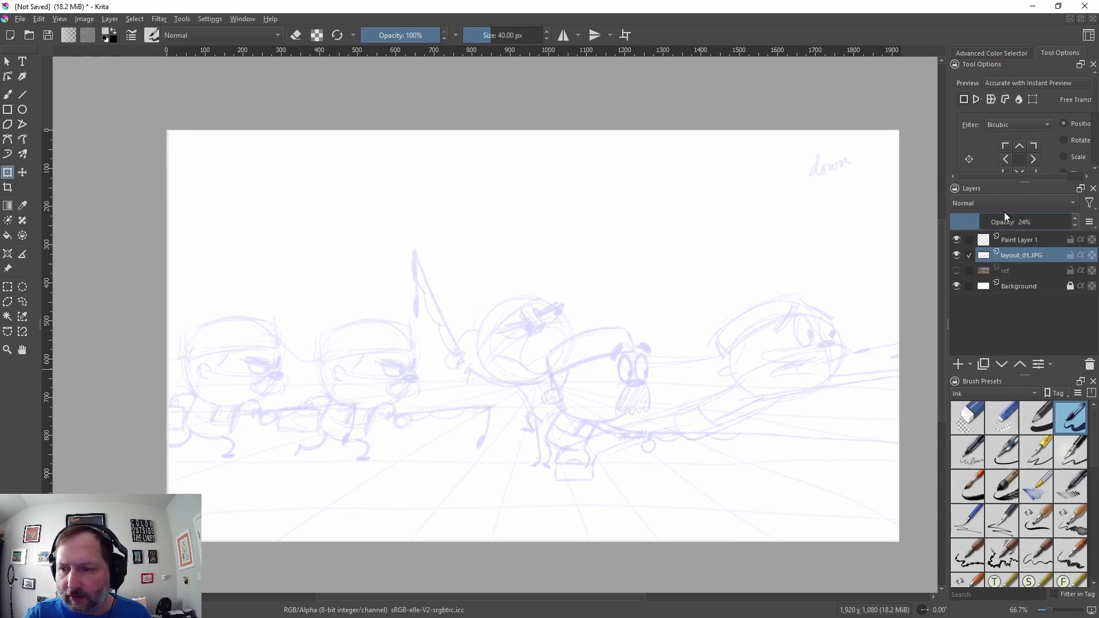
left_click(1034, 236)
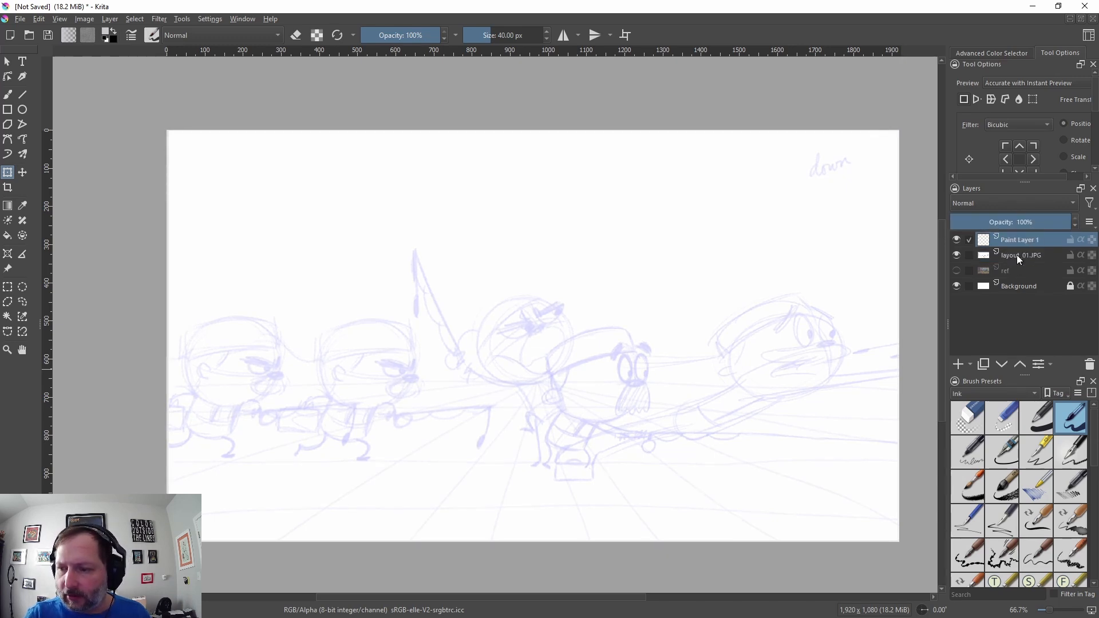
Step: Rename Paint Layer 1 to "rough"
double_click(1018, 241)
type("r")
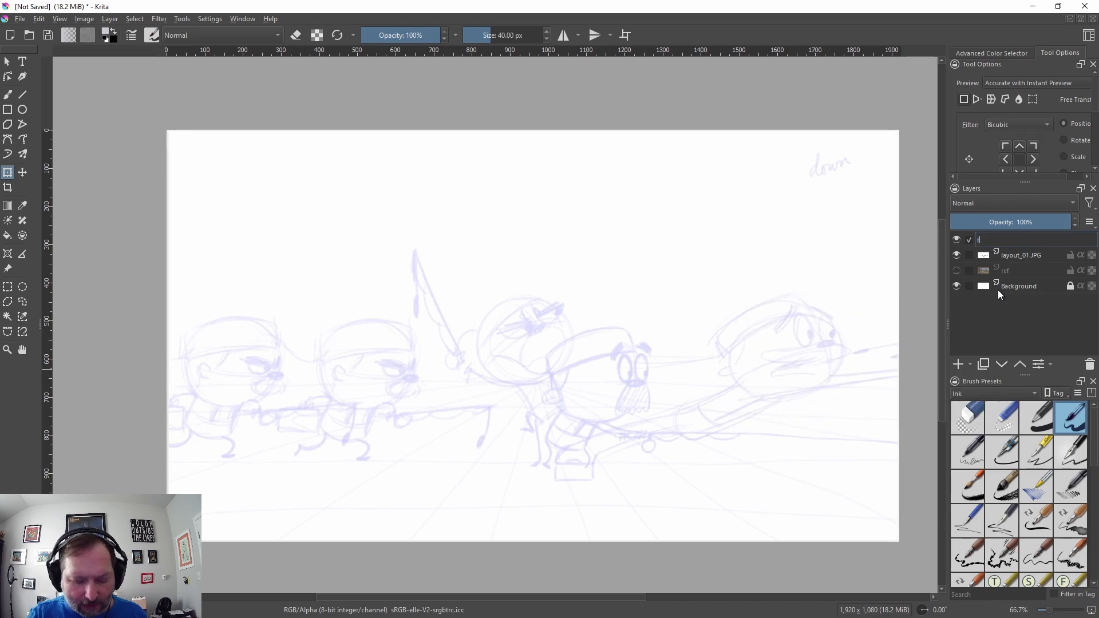
type("ough")
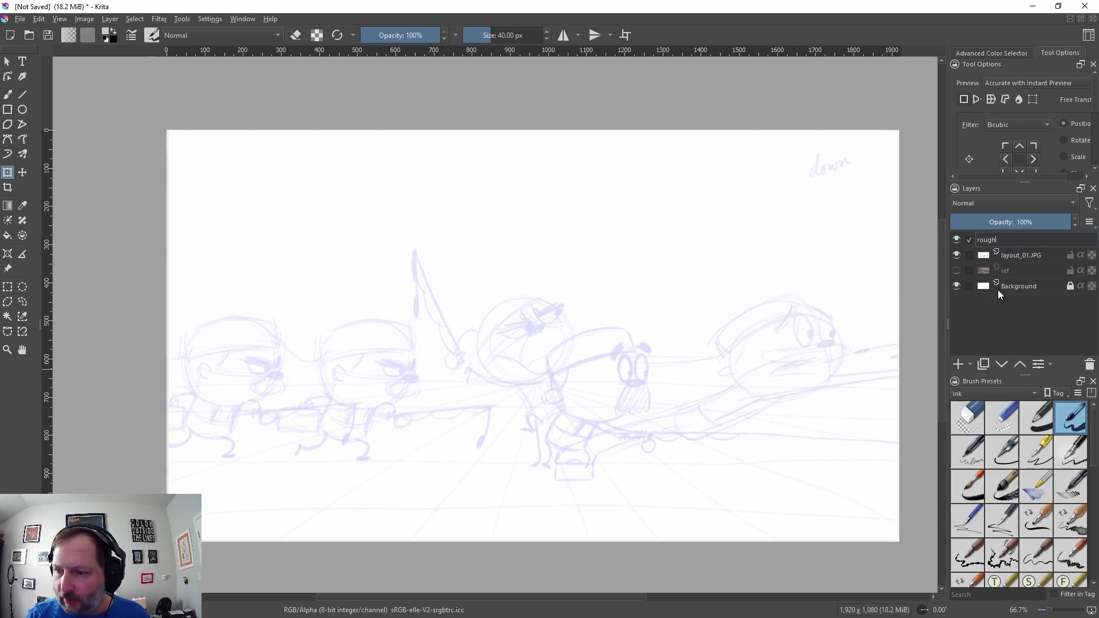
key("Return")
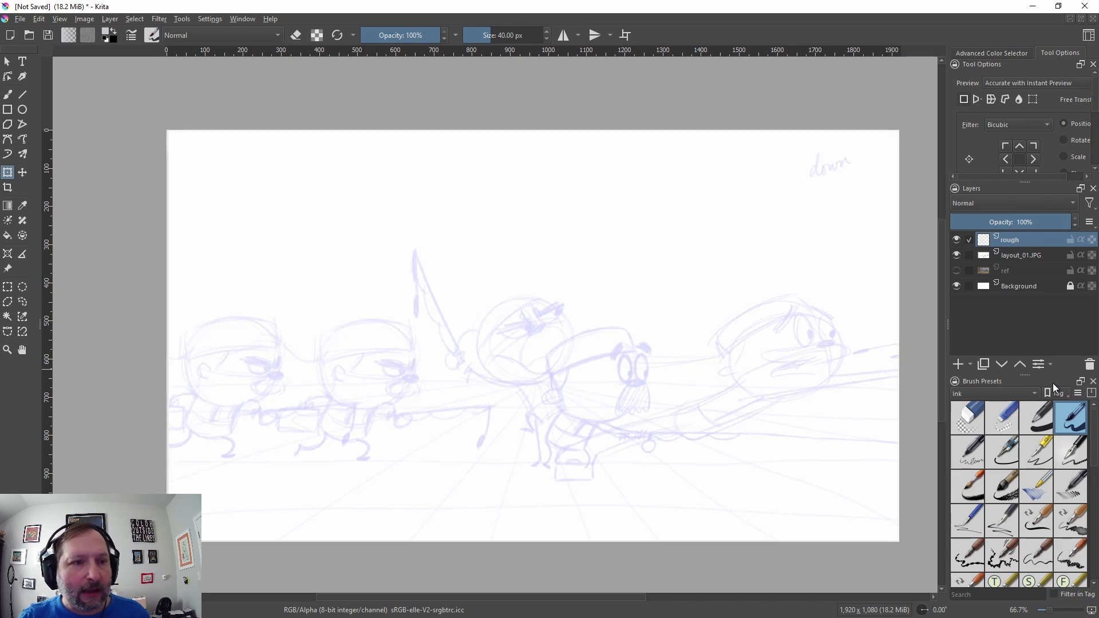
Step: Look through the installed brush bundles in the resource library manager, including inkT, and close it
left_click(215, 22)
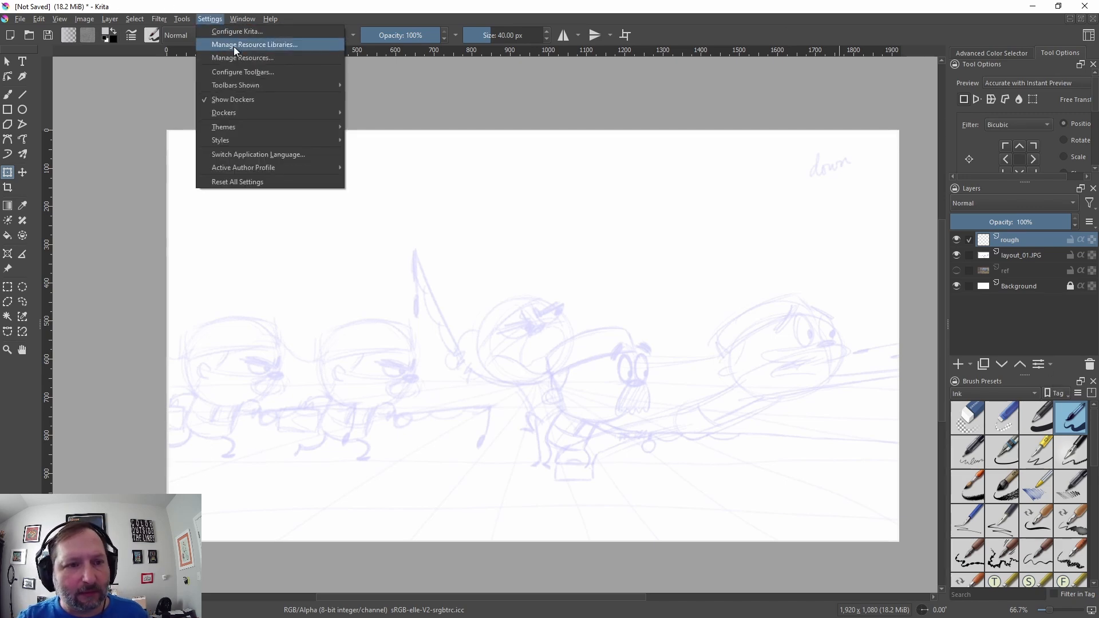
left_click(234, 45)
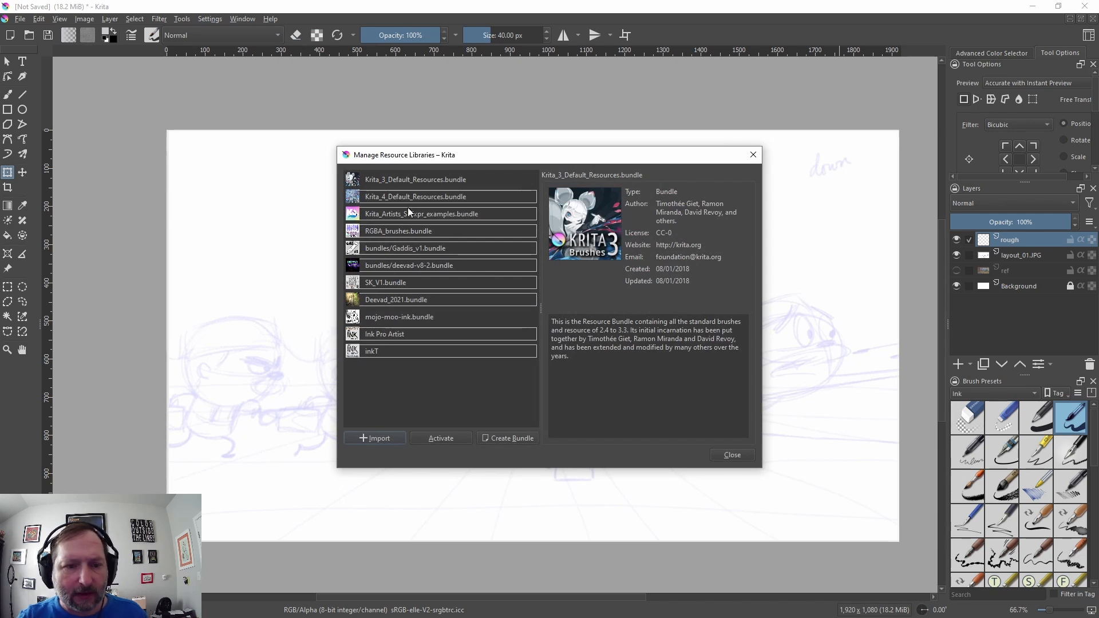
left_click_drag(447, 154, 388, 143)
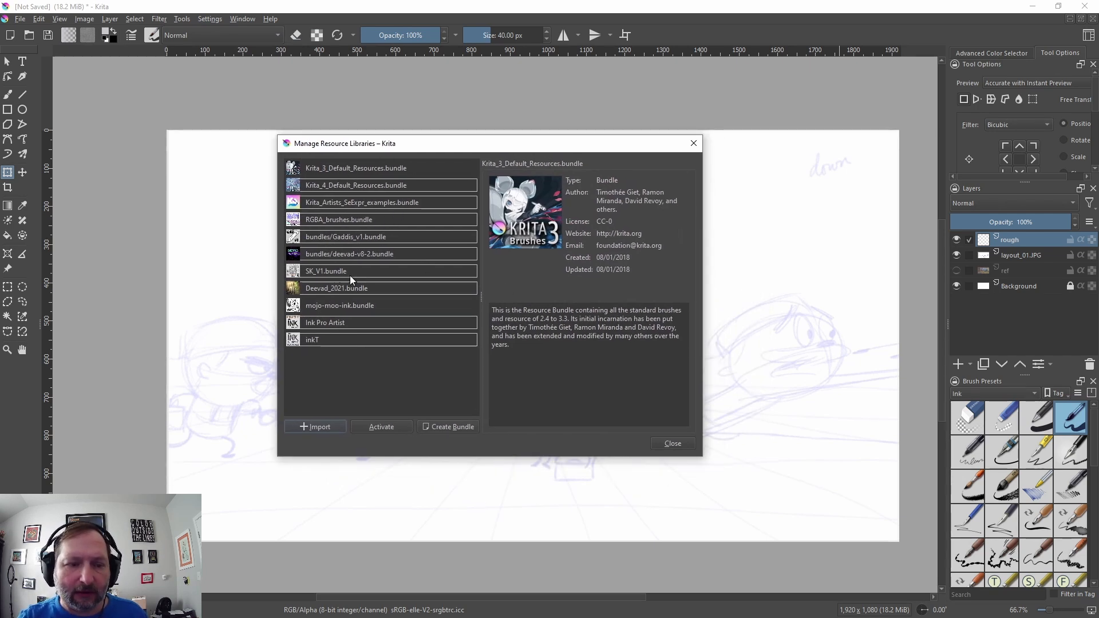
left_click(344, 339)
left_click(672, 443)
Step: Choose the Ink-4 Pen Rough preset from the Ink tag for the Brush tool, try a zigzag stroke on the rough layer and undo it
left_click(994, 393)
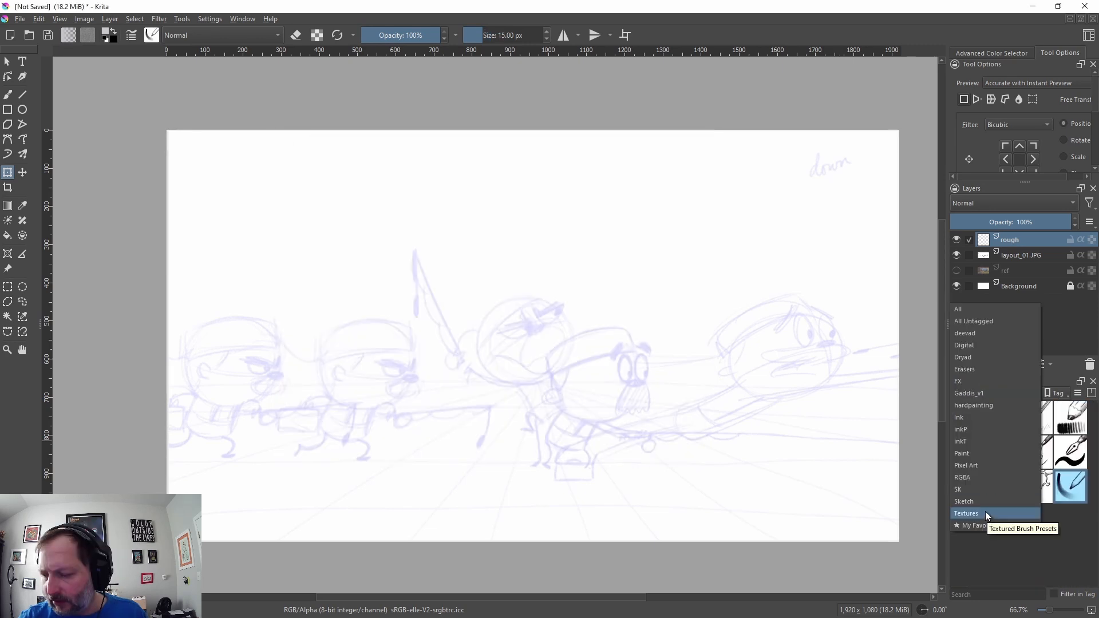
left_click(982, 420)
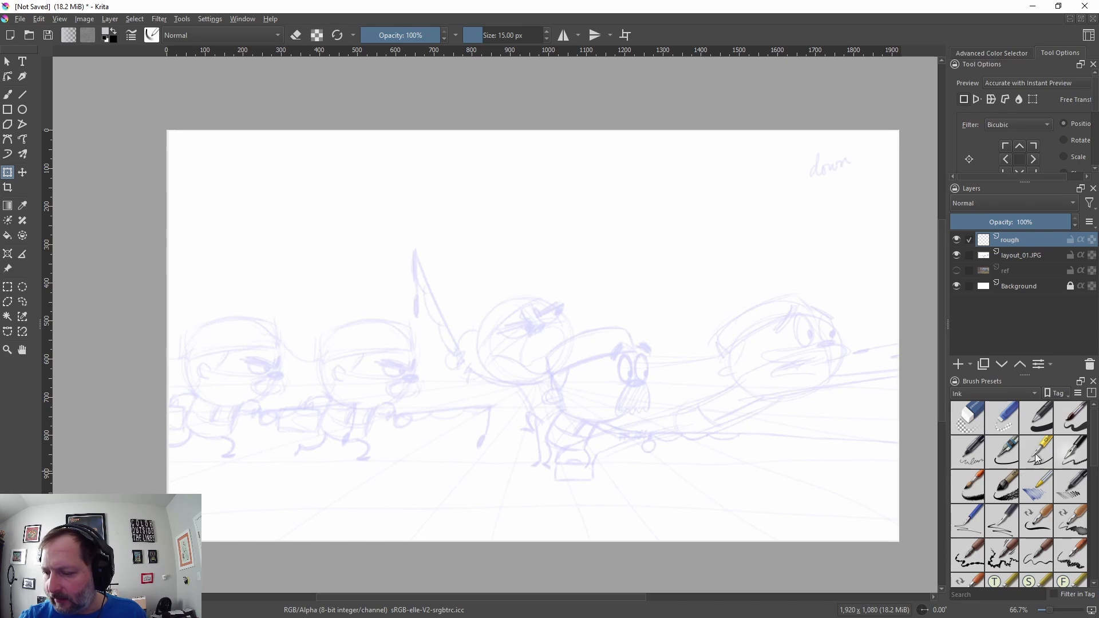
left_click(1069, 451)
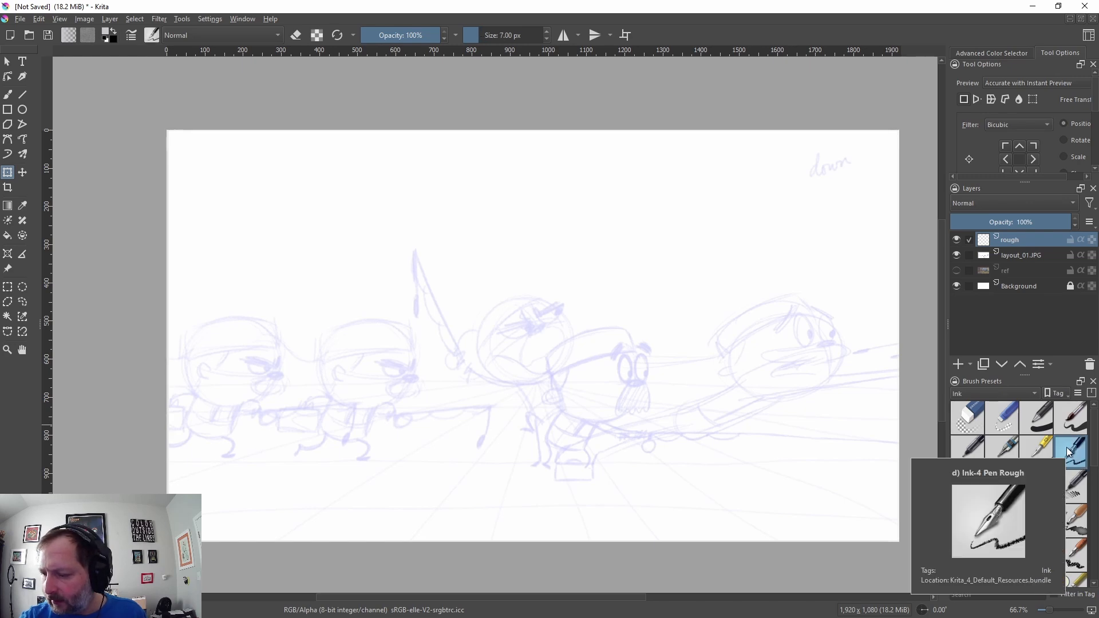
key("b")
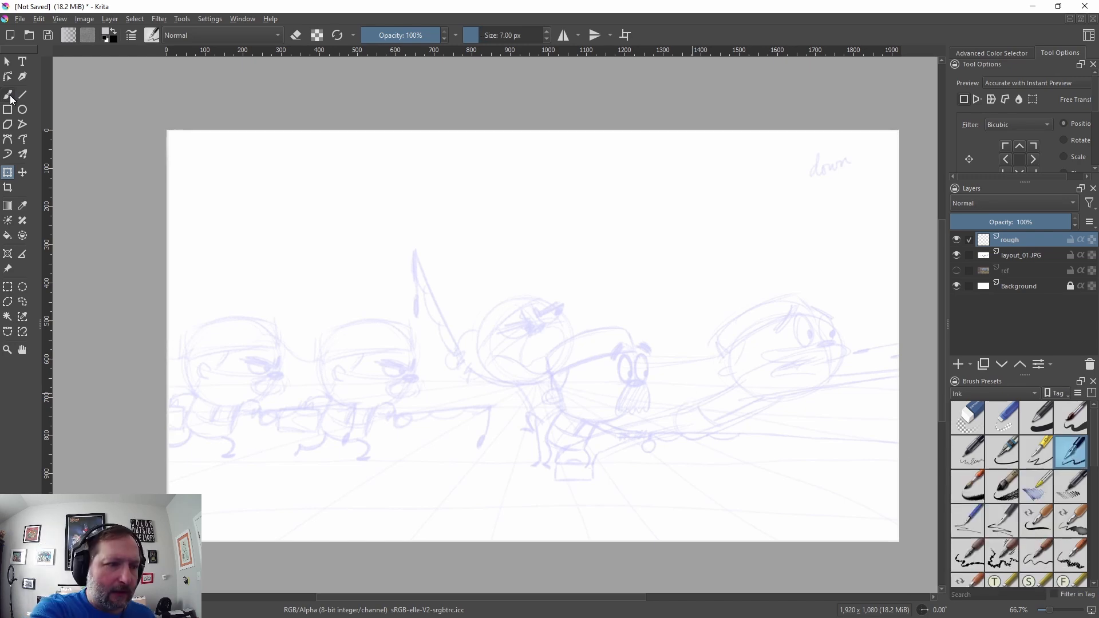
left_click_drag(598, 273, 635, 416)
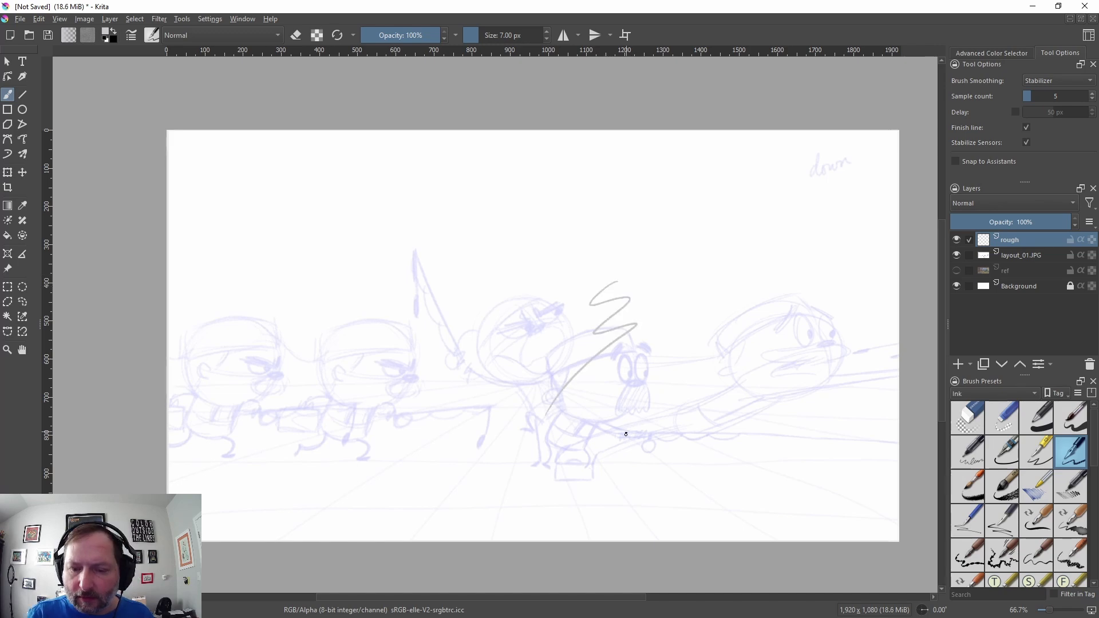
key("ctrl+z")
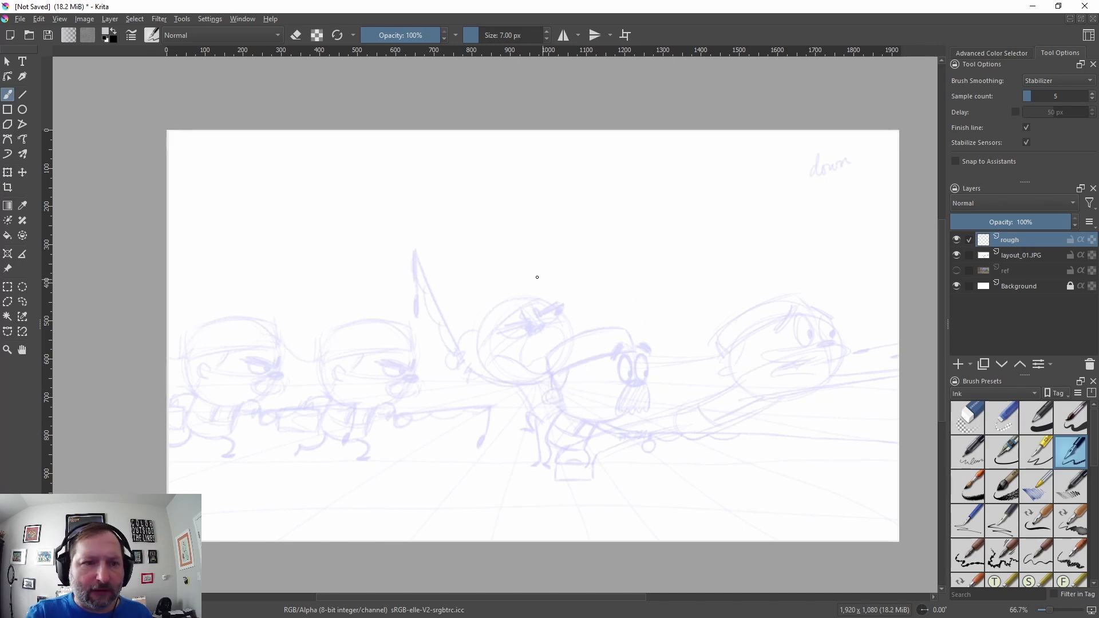
Step: Change the foreground colour from the pale grey to a deep saturated blue for sketching
left_click(105, 34)
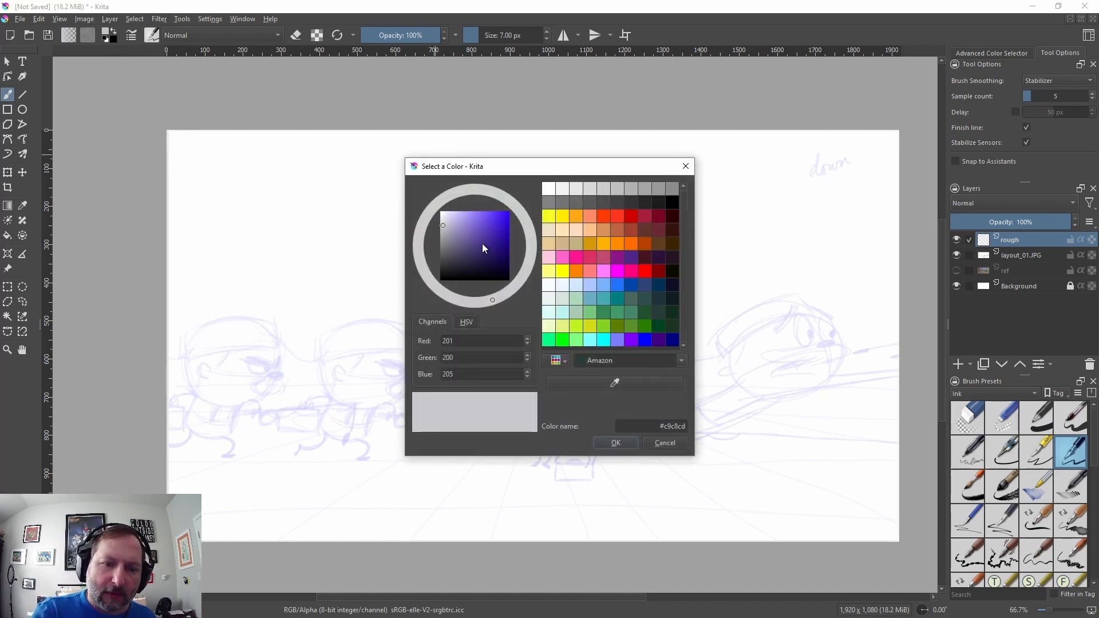
left_click_drag(482, 242, 526, 215)
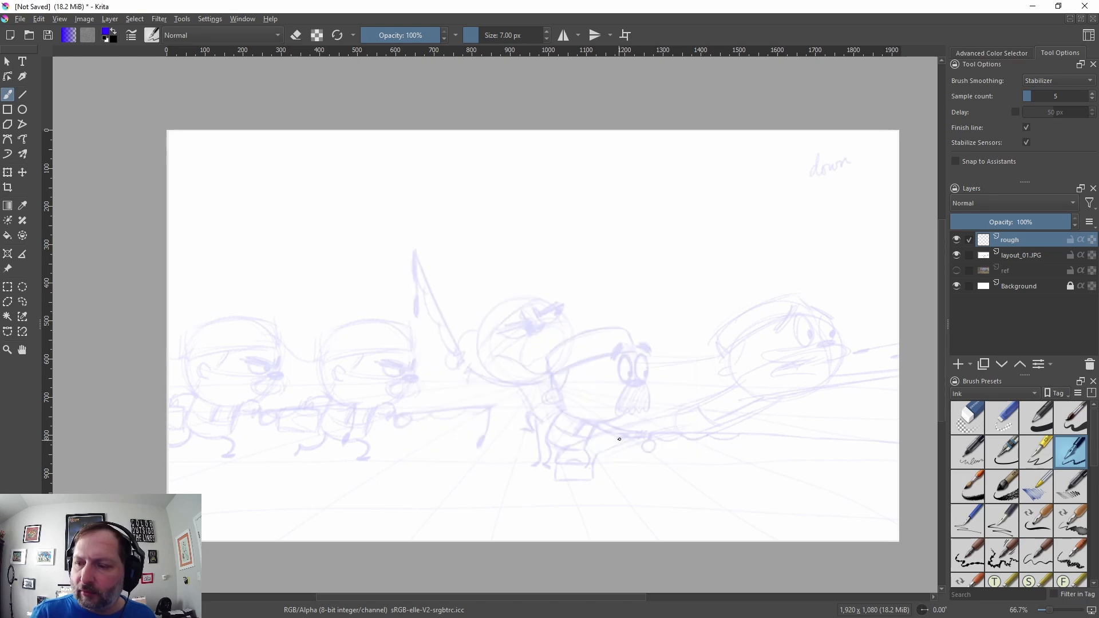
left_click(616, 443)
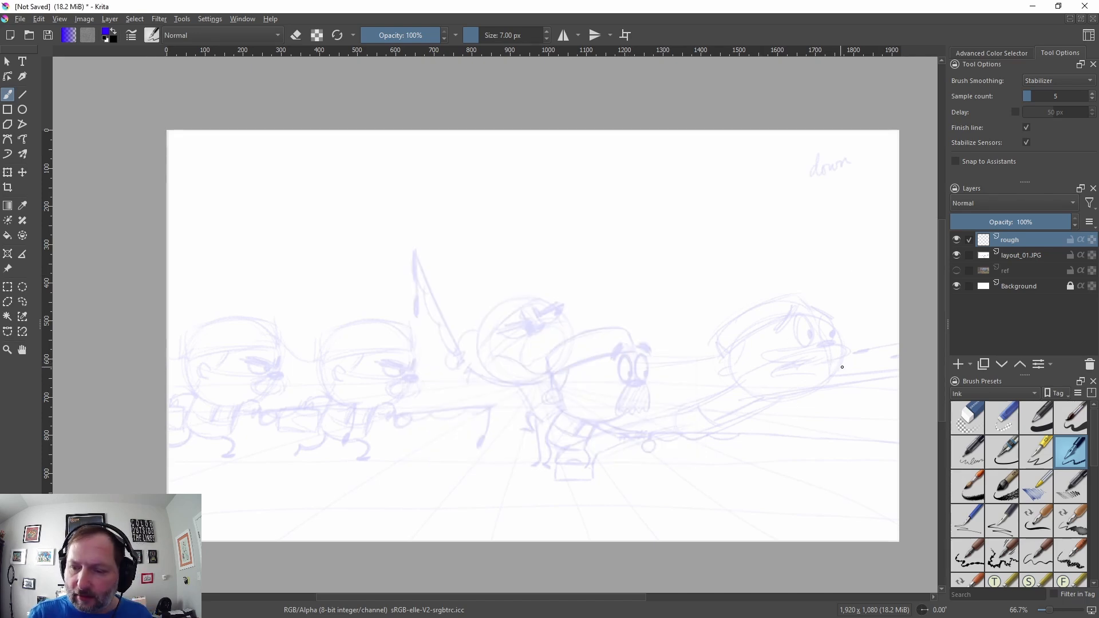
key("4")
left_click_drag(802, 353, 750, 270)
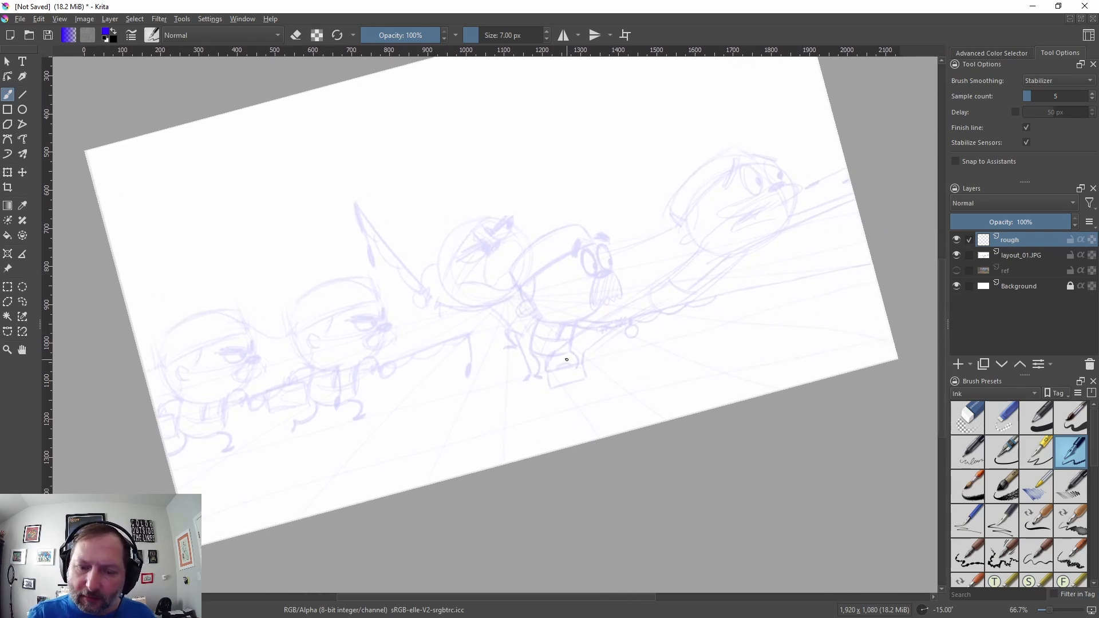
mouse_move(862, 224)
left_mouse_down()
mouse_move(751, 260)
mouse_move(662, 328)
mouse_move(633, 428)
left_mouse_up()
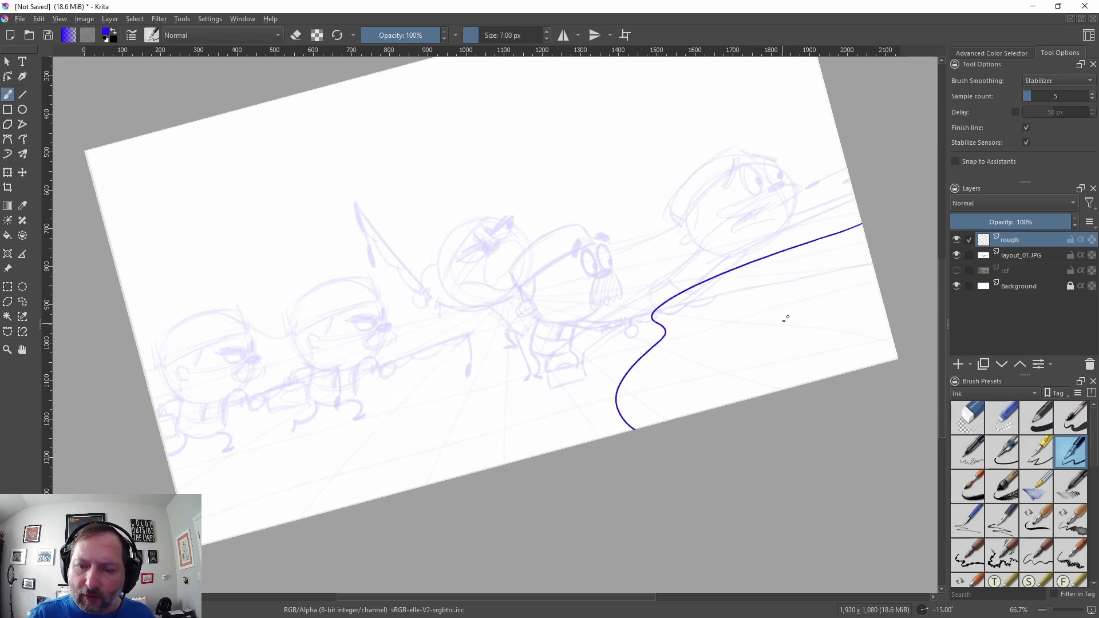
key("ctrl+z")
mouse_move(863, 231)
left_mouse_down()
mouse_move(798, 252)
mouse_move(618, 368)
mouse_move(644, 424)
left_mouse_up()
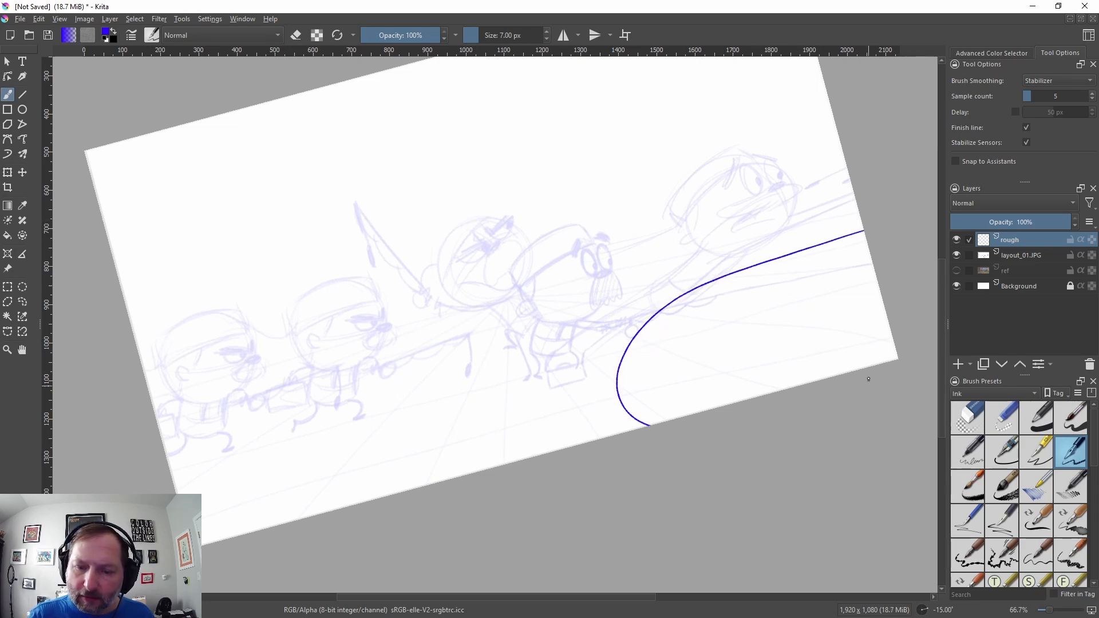
key("ctrl+z")
mouse_move(863, 231)
left_mouse_down()
mouse_move(715, 278)
mouse_move(613, 417)
mouse_move(646, 427)
left_mouse_up()
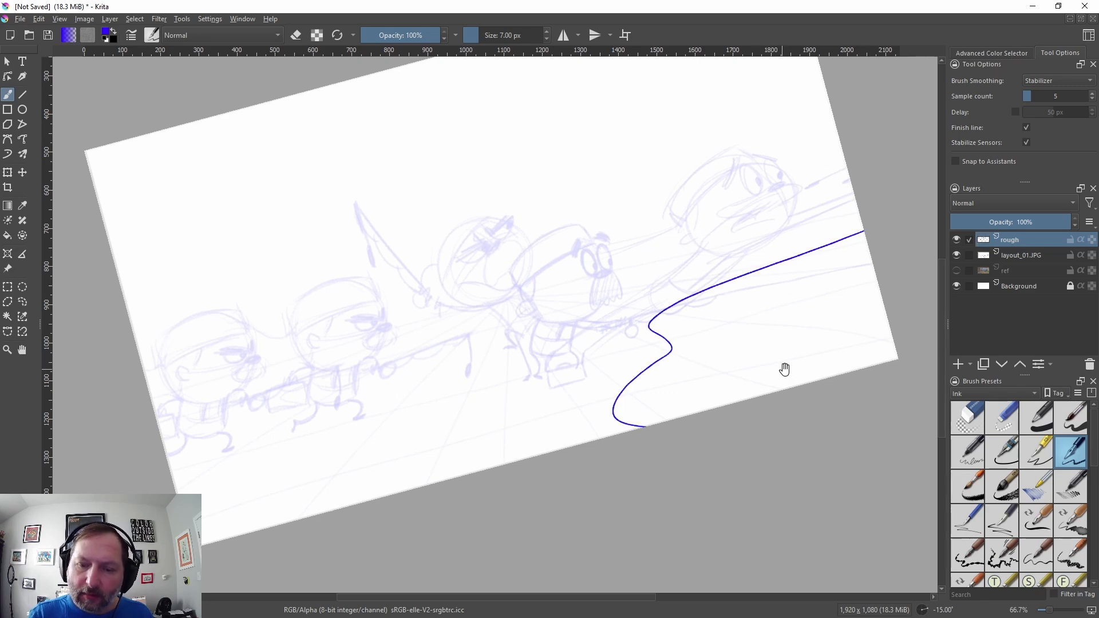
left_click_drag(785, 369, 768, 404)
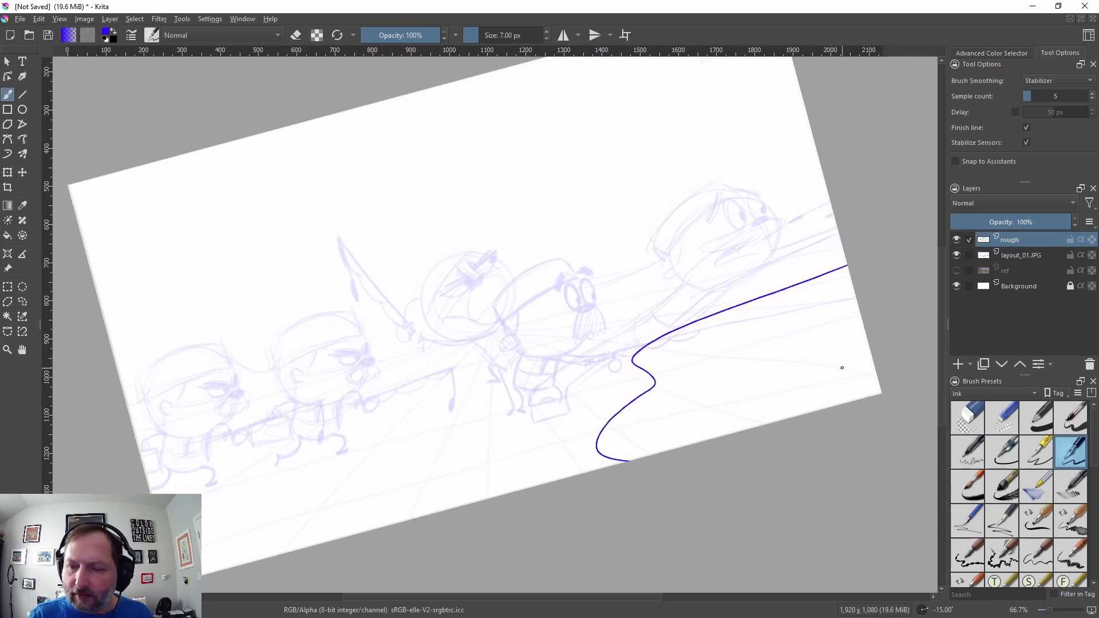
key("ctrl+z")
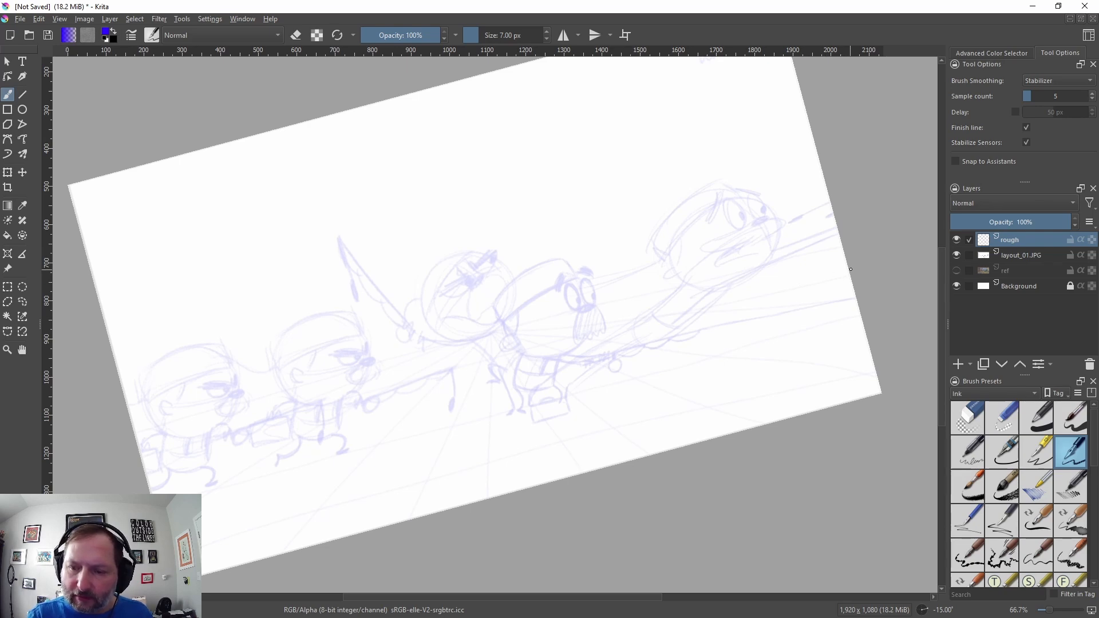
Step: Draw a winding bank line from the right canvas edge down to the bottom edge, and a nearly level horizon line across the full width
mouse_move(850, 269)
left_mouse_down()
mouse_move(641, 340)
mouse_move(613, 365)
mouse_move(632, 383)
mouse_move(600, 412)
mouse_move(595, 493)
left_mouse_up()
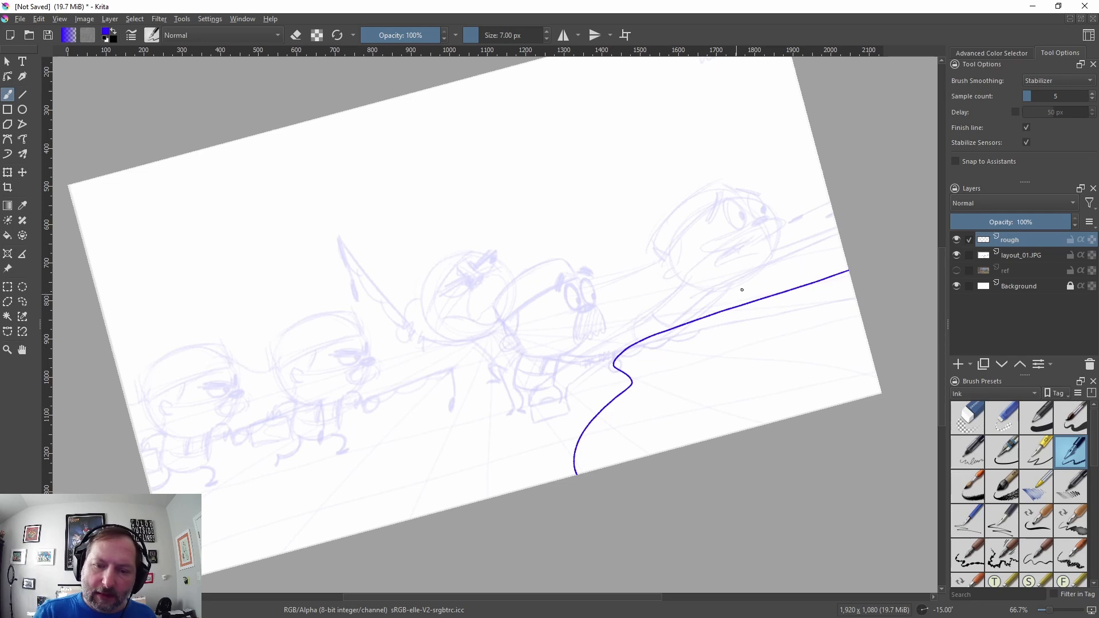
left_click_drag(133, 429, 862, 215)
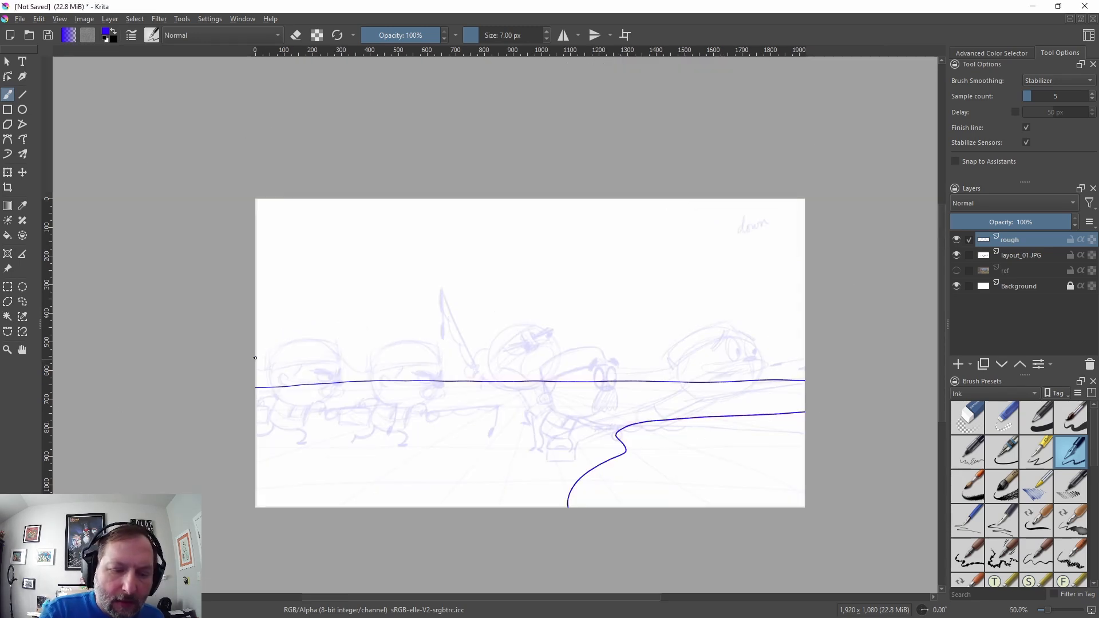
Step: Draw two overlapping rolling hills above the horizon, with smaller distant ridges behind them near the left and right canvas edges
mouse_move(253, 359)
left_mouse_down()
mouse_move(310, 371)
mouse_move(455, 355)
mouse_move(558, 381)
left_mouse_up()
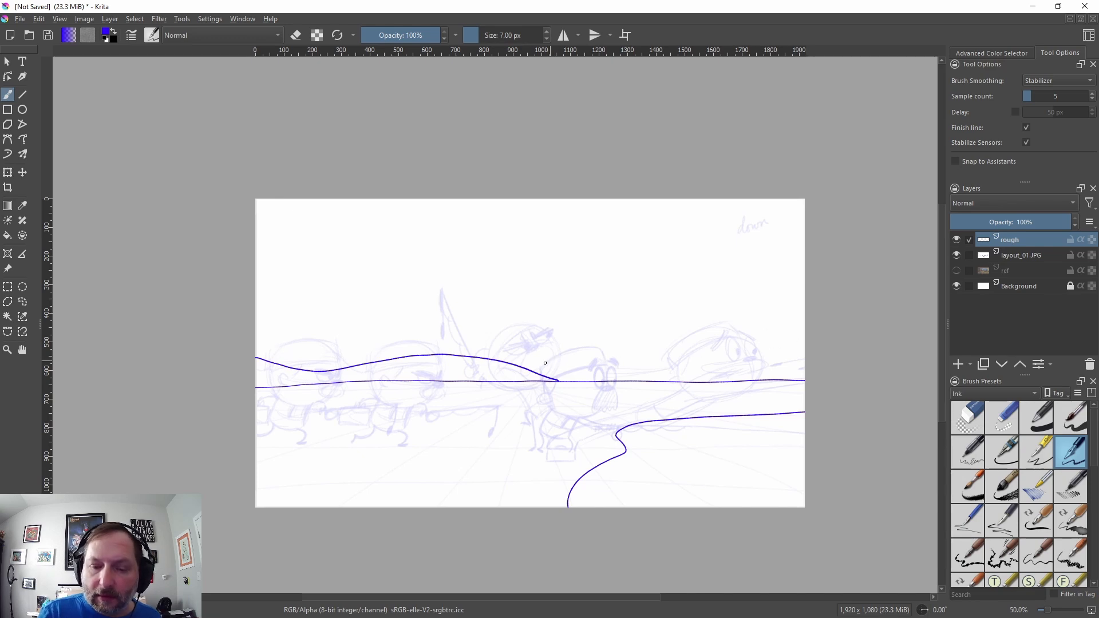
mouse_move(533, 372)
left_mouse_down()
mouse_move(640, 346)
mouse_move(820, 362)
left_mouse_up()
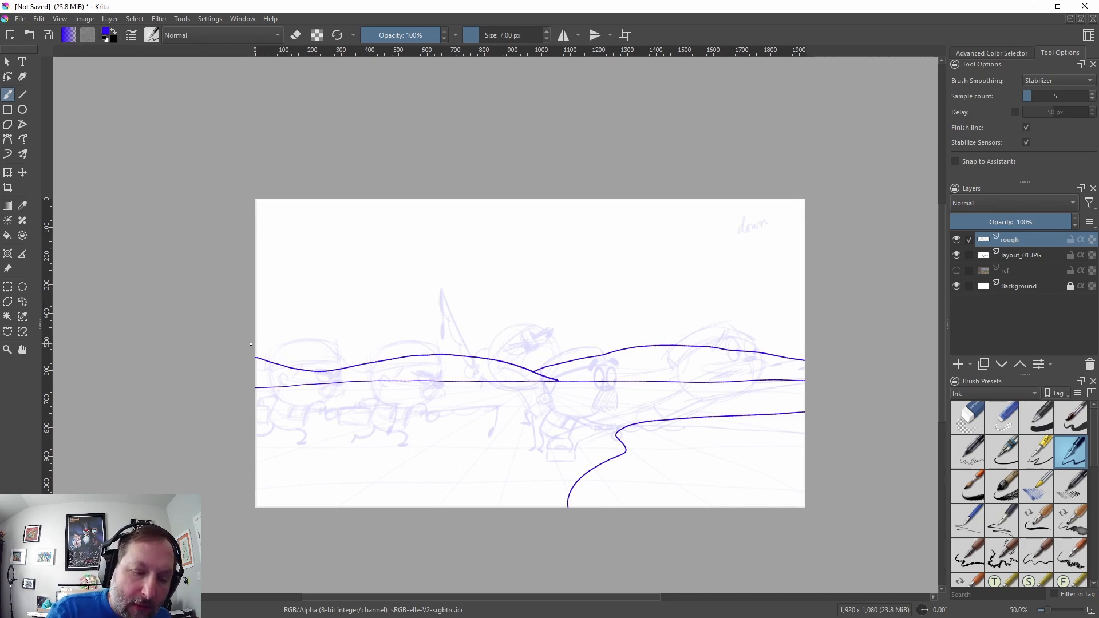
mouse_move(257, 348)
left_mouse_down()
mouse_move(303, 361)
mouse_move(374, 361)
left_mouse_up()
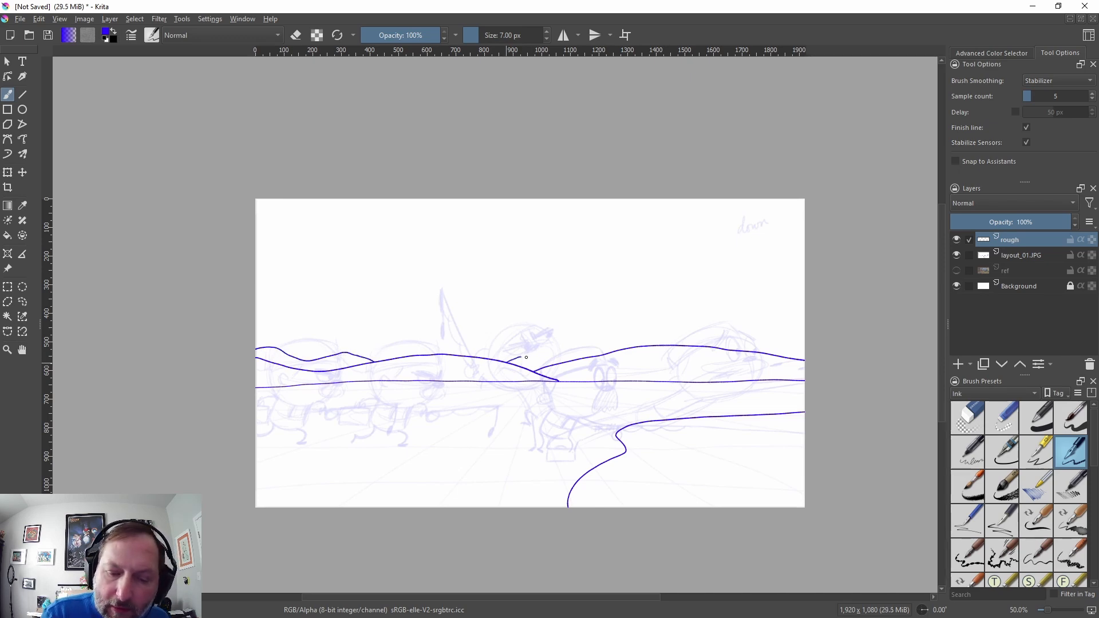
left_click_drag(526, 357, 575, 359)
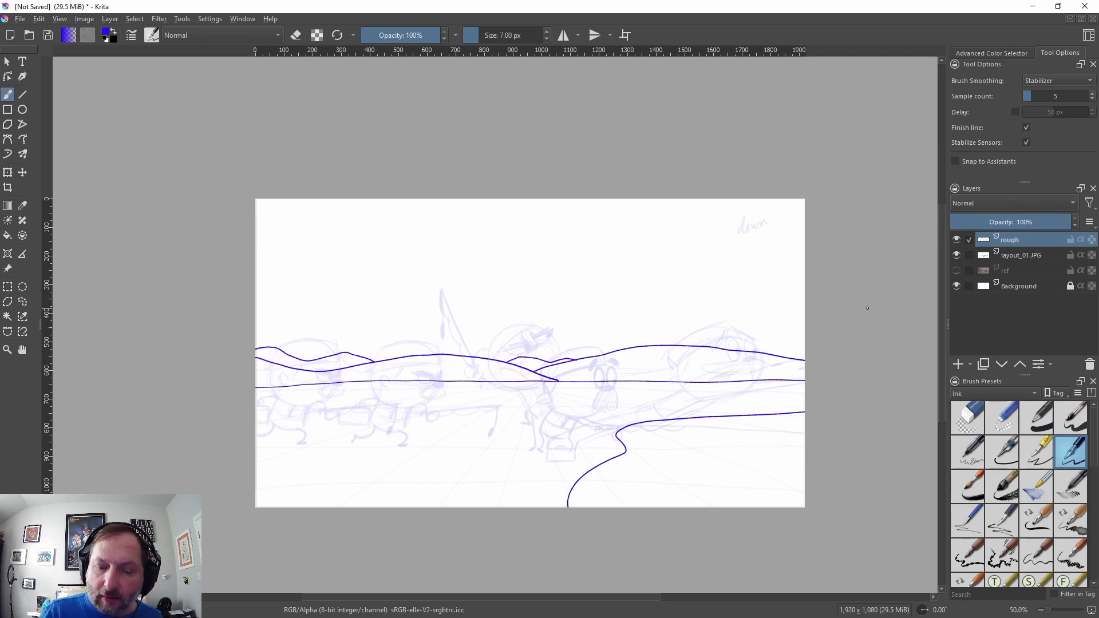
key("ctrl+z")
left_click_drag(713, 347, 805, 350)
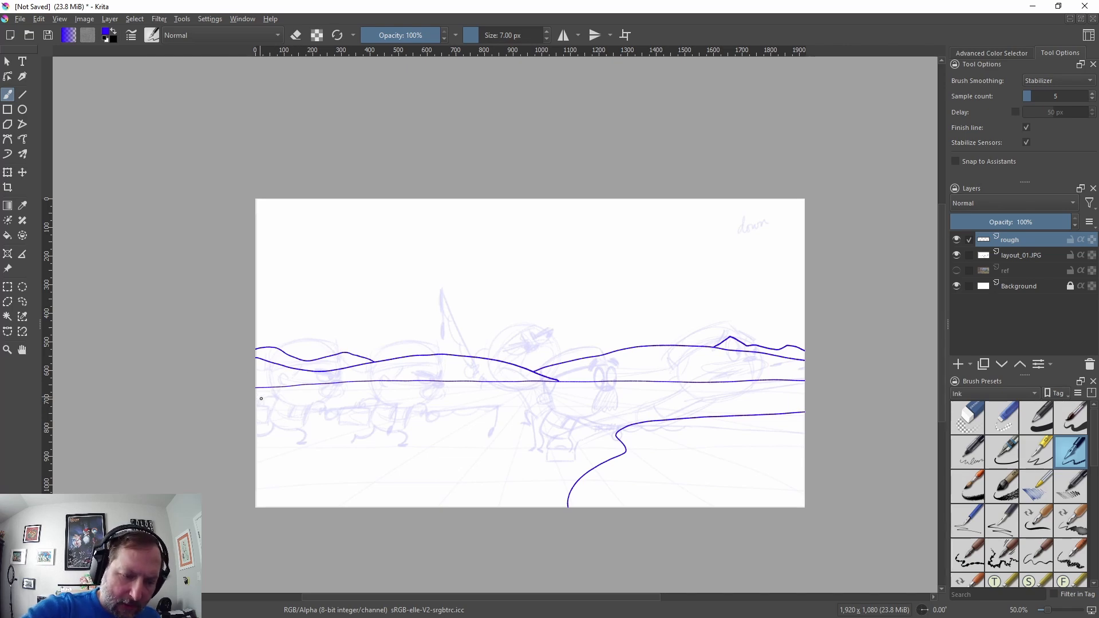
Step: Sketch a tall foreground tree trunk along the left canvas edge, curving outward at the top, with vertical bark lines
mouse_move(260, 399)
left_mouse_down()
mouse_move(283, 401)
mouse_move(280, 218)
mouse_move(285, 232)
left_mouse_up()
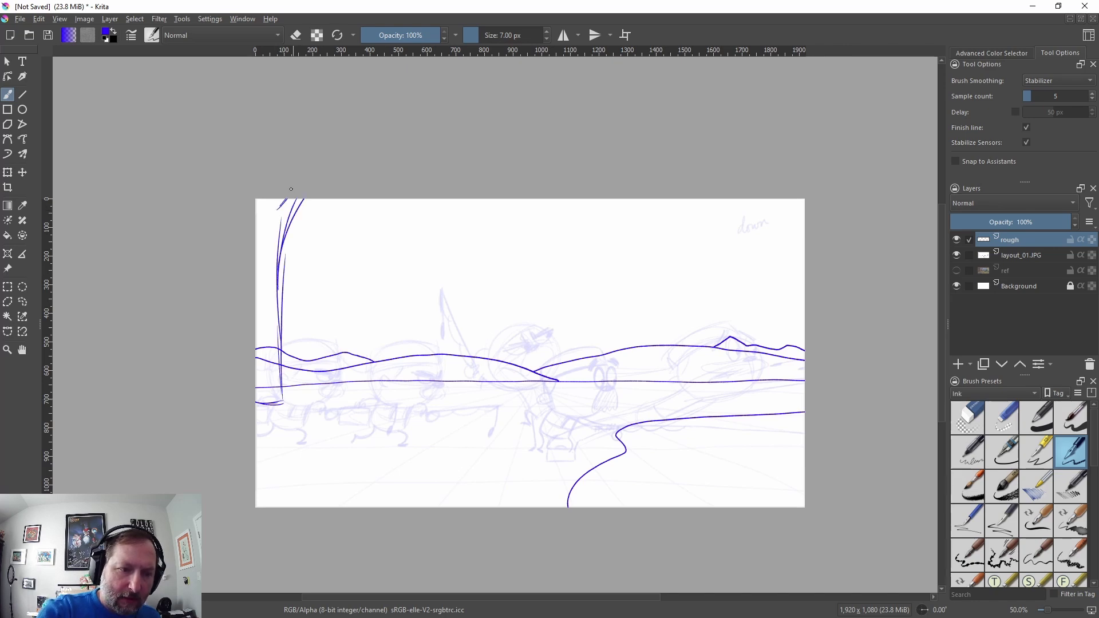
left_click_drag(267, 297, 268, 384)
left_click_drag(273, 326, 272, 367)
mouse_move(260, 237)
left_mouse_down()
mouse_move(259, 279)
mouse_move(267, 264)
left_mouse_up()
left_click_drag(261, 355, 261, 382)
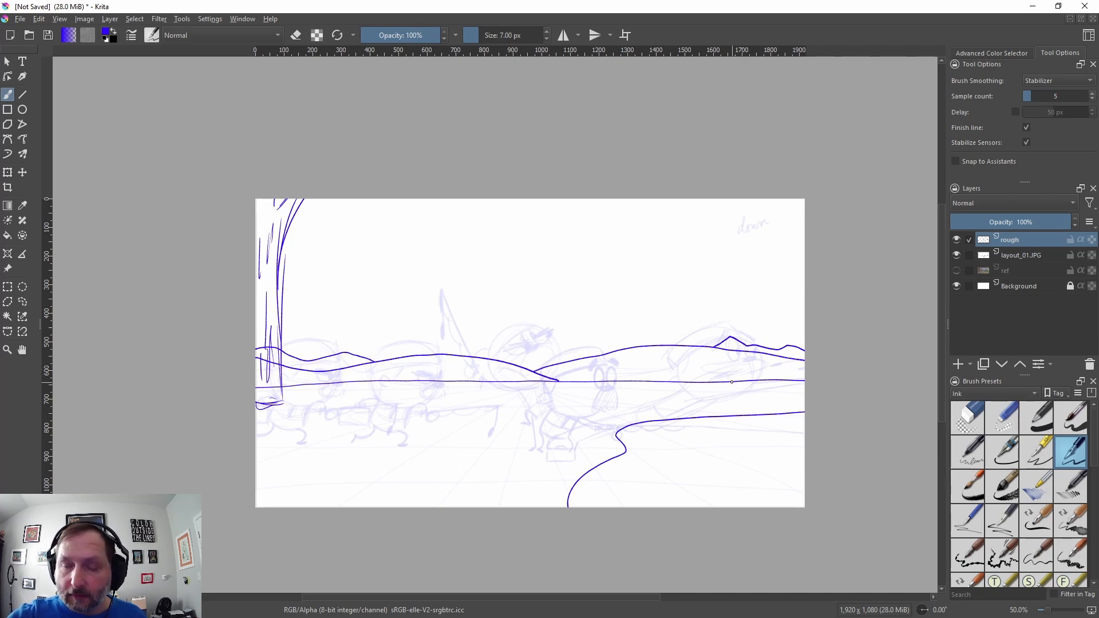
Step: Rough in a jagged group of trees at the right side of the canvas, growing taller toward the edge
mouse_move(697, 388)
left_mouse_down()
mouse_move(703, 333)
mouse_move(709, 346)
mouse_move(725, 338)
mouse_move(701, 343)
mouse_move(691, 378)
mouse_move(702, 316)
mouse_move(721, 364)
mouse_move(728, 292)
mouse_move(747, 302)
mouse_move(758, 282)
mouse_move(767, 300)
mouse_move(794, 265)
mouse_move(804, 303)
left_mouse_up()
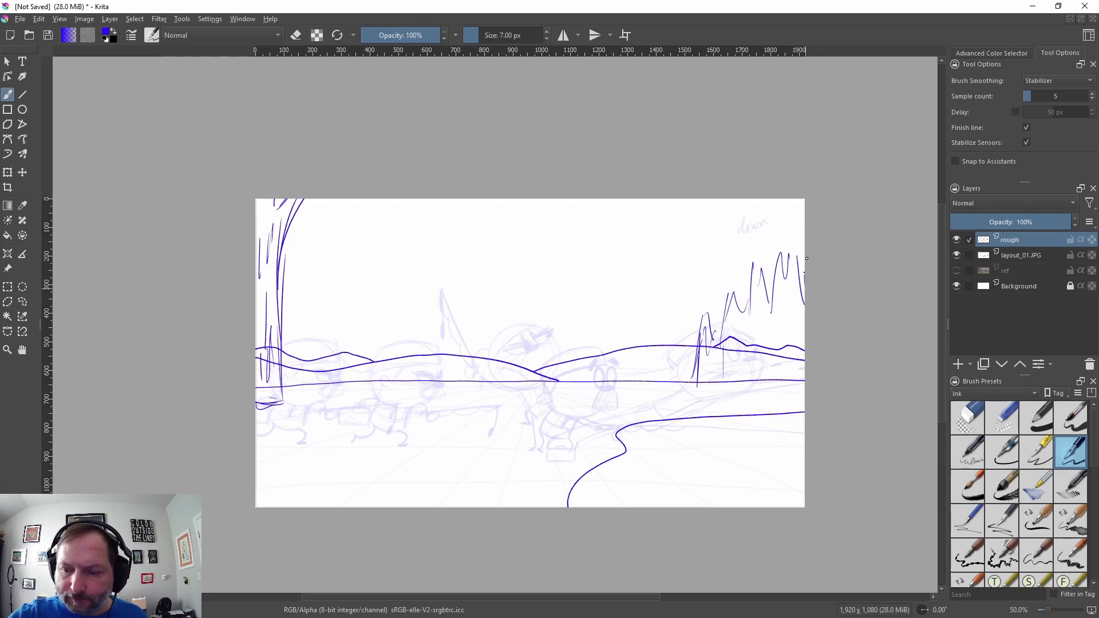
mouse_move(706, 350)
left_mouse_down()
mouse_move(700, 388)
mouse_move(690, 386)
mouse_move(722, 324)
left_mouse_up()
left_click_drag(734, 302, 736, 358)
mouse_move(751, 283)
left_mouse_down()
mouse_move(755, 339)
mouse_move(788, 280)
left_mouse_up()
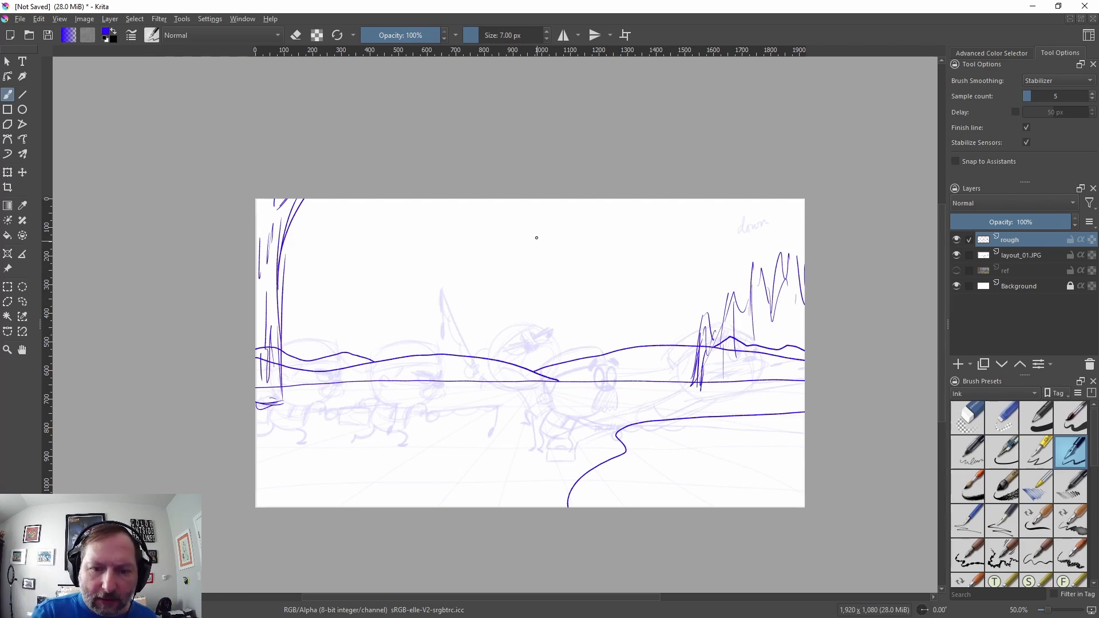
Step: Doodle a small figure framed by curved hatching on both sides in the empty sky, and undo all of it
mouse_move(540, 234)
left_mouse_down()
mouse_move(531, 272)
mouse_move(544, 271)
left_mouse_up()
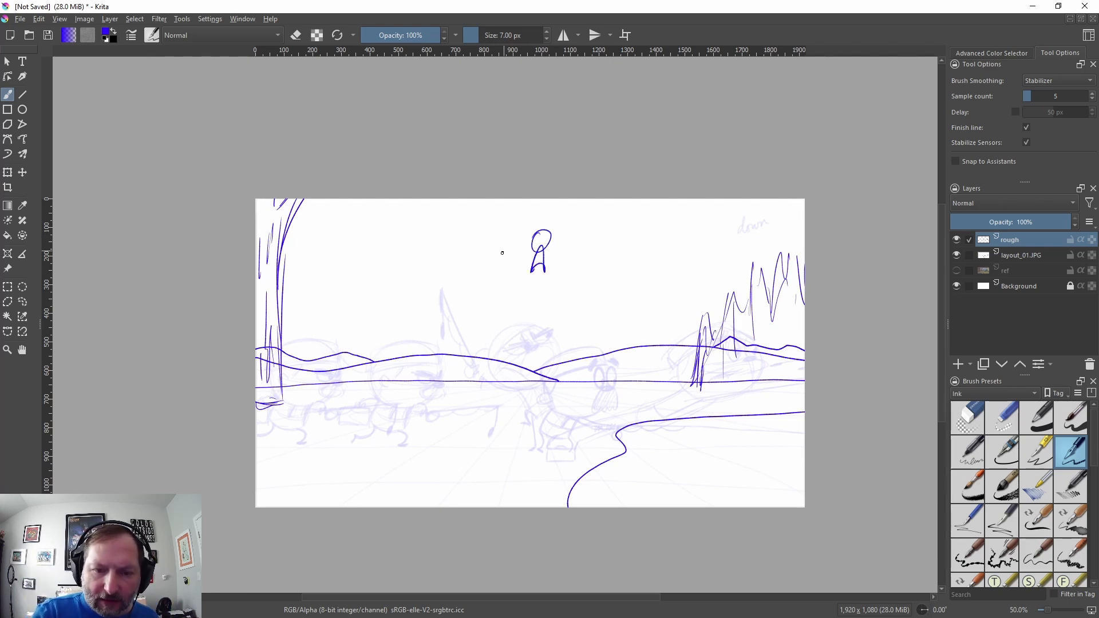
mouse_move(497, 227)
left_mouse_down()
mouse_move(488, 273)
mouse_move(478, 269)
left_mouse_up()
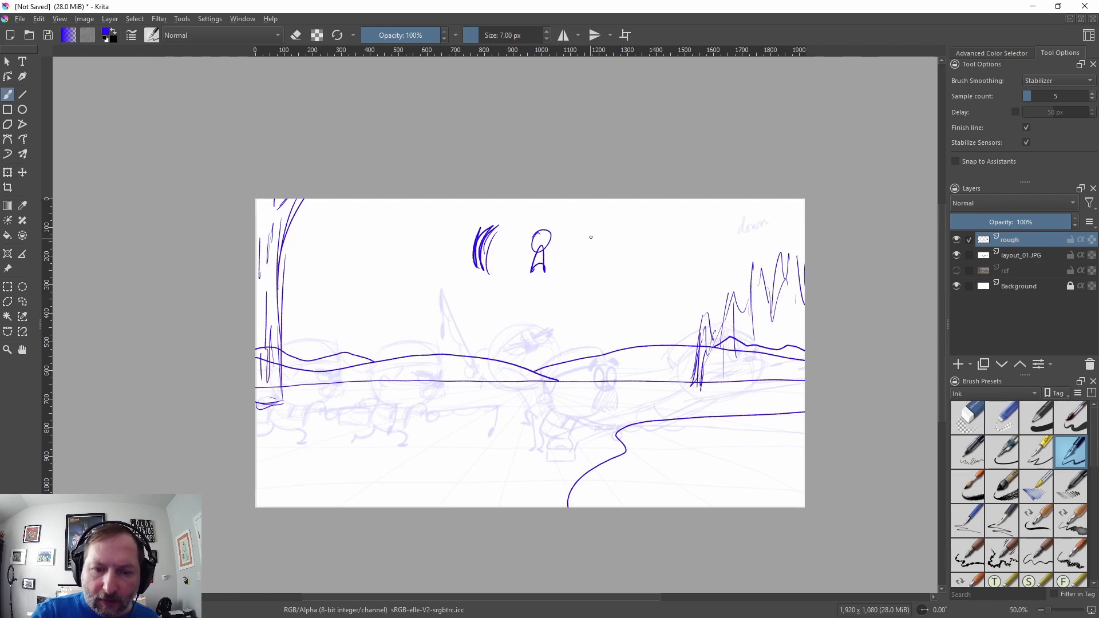
mouse_move(597, 229)
left_mouse_down()
mouse_move(603, 262)
mouse_move(599, 229)
mouse_move(613, 272)
left_mouse_up()
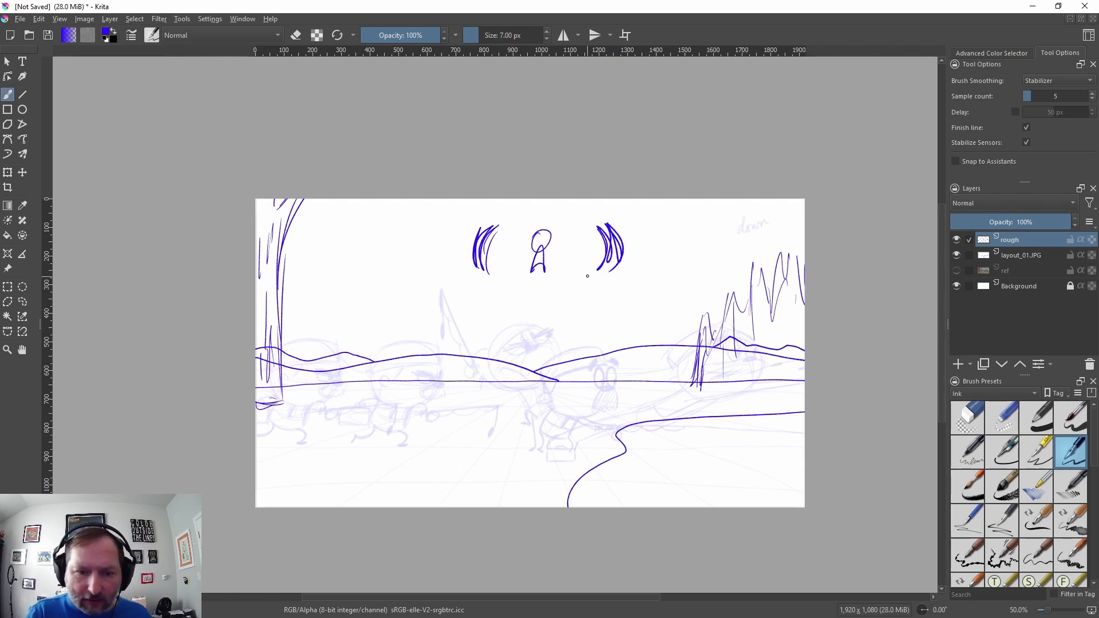
key("ctrl+z")
key("ctrl+z")
key("ctrl+z")
key("ctrl+z")
key("ctrl+z")
key("ctrl+z")
key("ctrl+z")
key("ctrl+z")
key("ctrl+z")
key("ctrl+z")
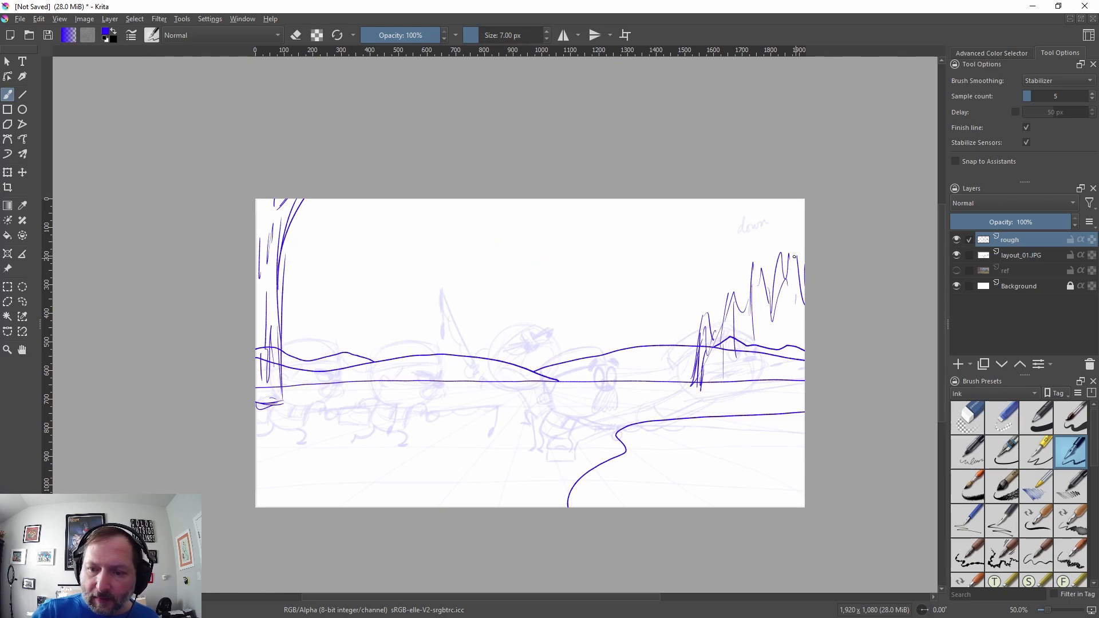
Step: Thicken the right-hand tree group with extra pointed tops, vertical trunk strokes and rounded ground lines along its base
mouse_move(788, 237)
left_mouse_down()
mouse_move(802, 268)
mouse_move(784, 248)
mouse_move(771, 311)
left_mouse_up()
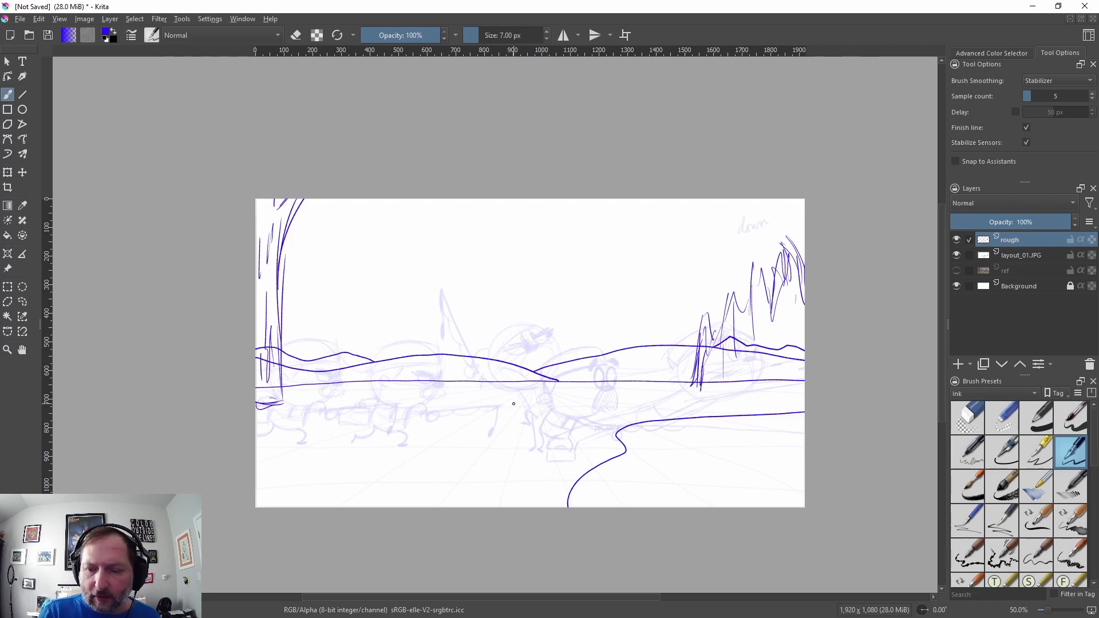
mouse_move(758, 342)
left_mouse_down()
mouse_move(789, 324)
mouse_move(798, 373)
left_mouse_up()
mouse_move(731, 332)
left_mouse_down()
mouse_move(720, 374)
mouse_move(801, 379)
left_mouse_up()
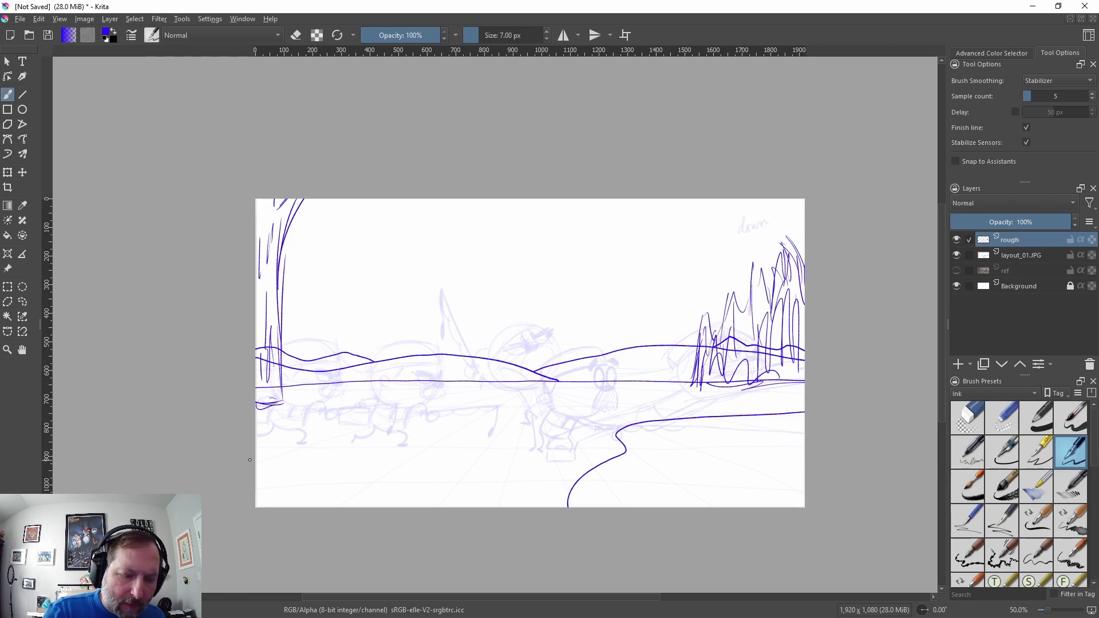
Step: Draw a scalloped bush sloping down from the left edge in the lower-left corner of the canvas, redrawing it until the shape works
mouse_move(256, 455)
left_mouse_down()
mouse_move(291, 491)
mouse_move(339, 511)
mouse_move(293, 467)
mouse_move(267, 457)
left_mouse_up()
key("ctrl+z")
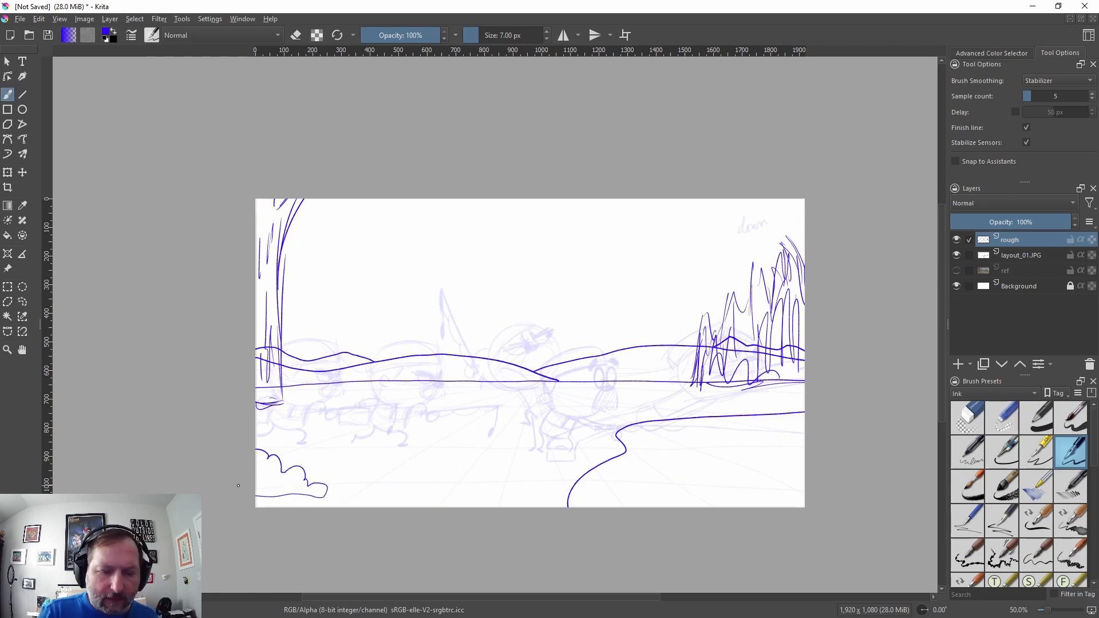
key("ctrl+z")
left_click_drag(255, 444, 241, 479)
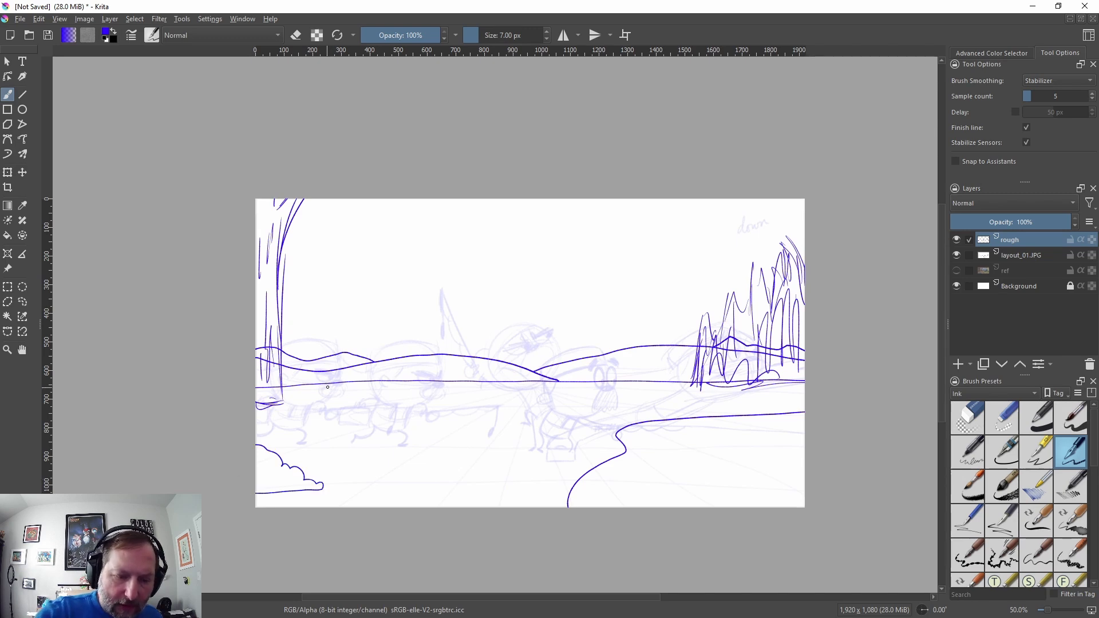
Step: Sketch three thin mid-ground trees with flat, cloud-like canopies on the horizon beside the large left trunk
left_click_drag(327, 387, 322, 291)
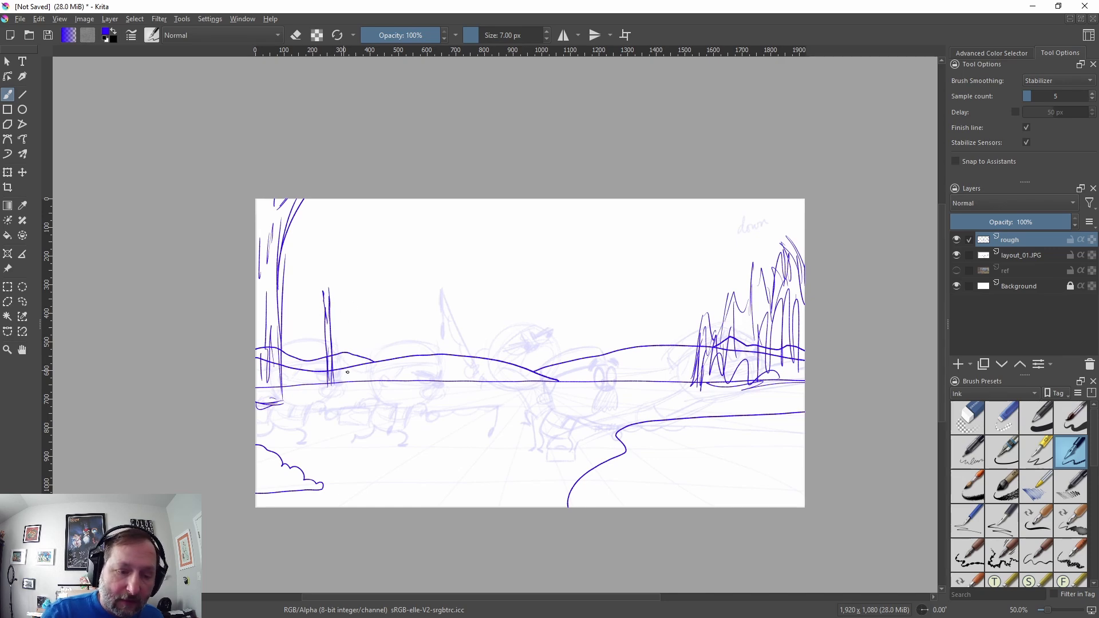
left_click_drag(348, 370, 345, 305)
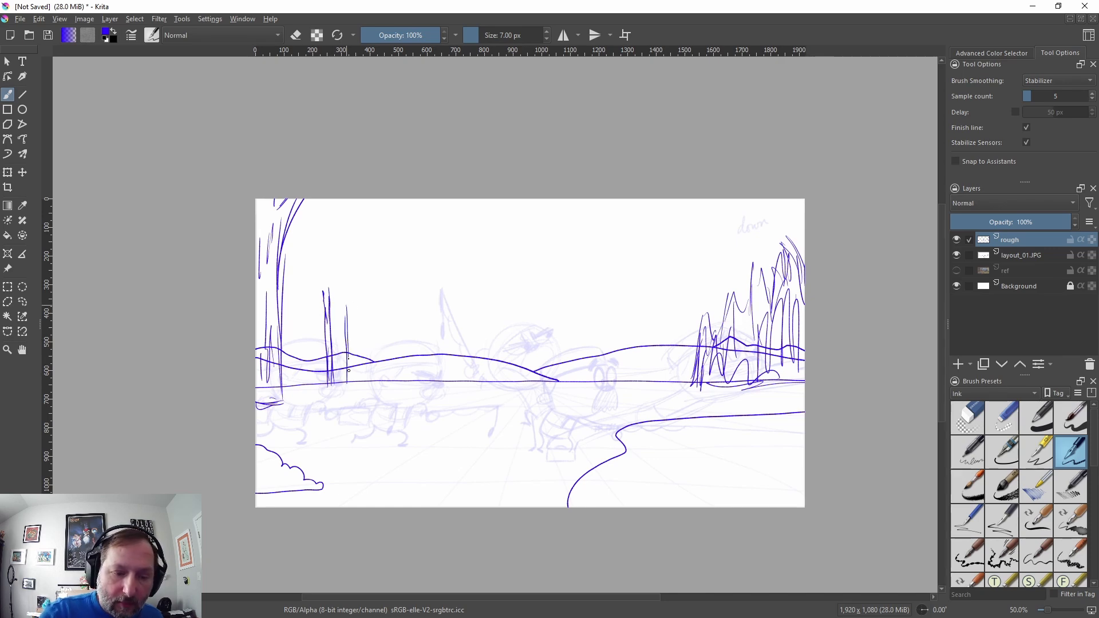
mouse_move(309, 385)
left_mouse_down()
mouse_move(308, 342)
mouse_move(318, 337)
mouse_move(306, 338)
left_mouse_up()
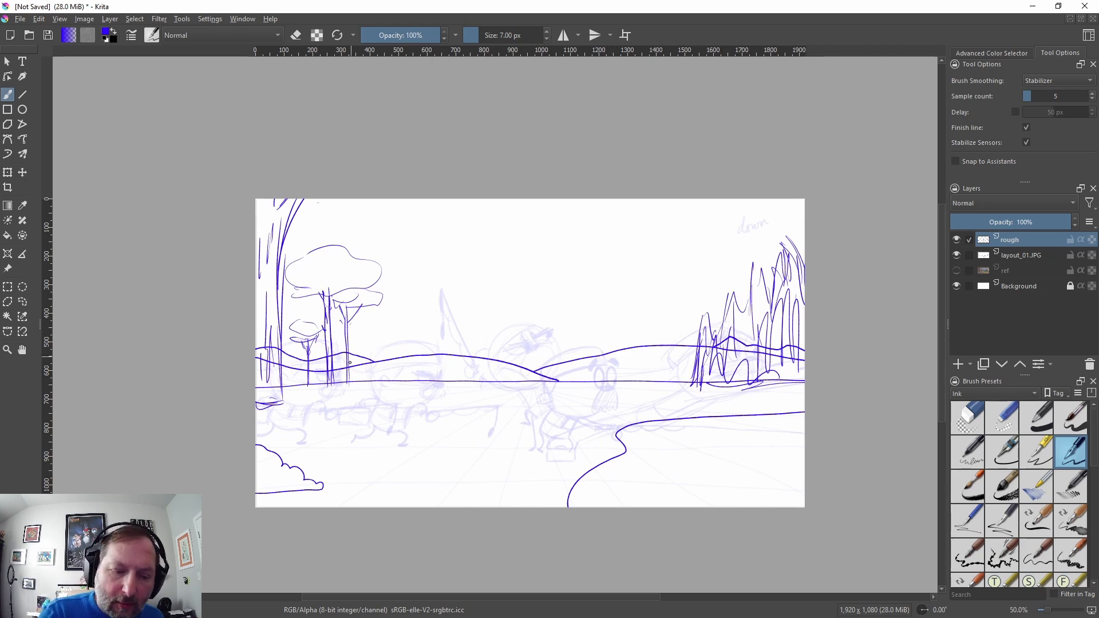
Step: Add bumpy foliage along the left hill and bushes under the mid-ground trees, and scatter small stones across the ground
mouse_move(355, 365)
left_mouse_down()
mouse_move(469, 356)
mouse_move(558, 380)
left_mouse_up()
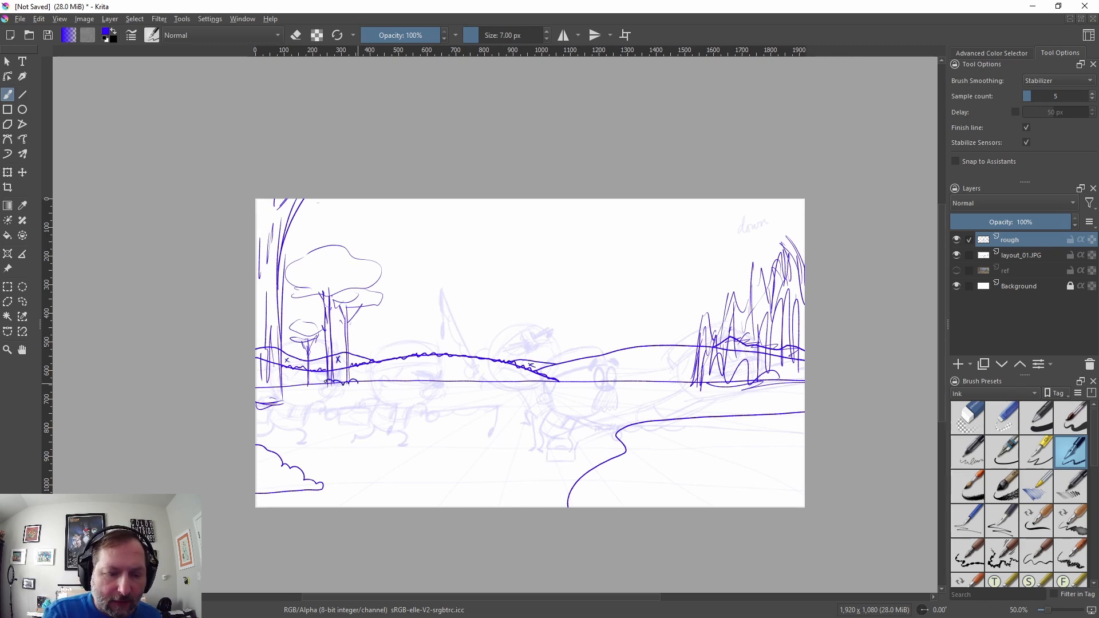
mouse_move(309, 379)
left_mouse_down()
mouse_move(296, 389)
mouse_move(359, 384)
left_mouse_up()
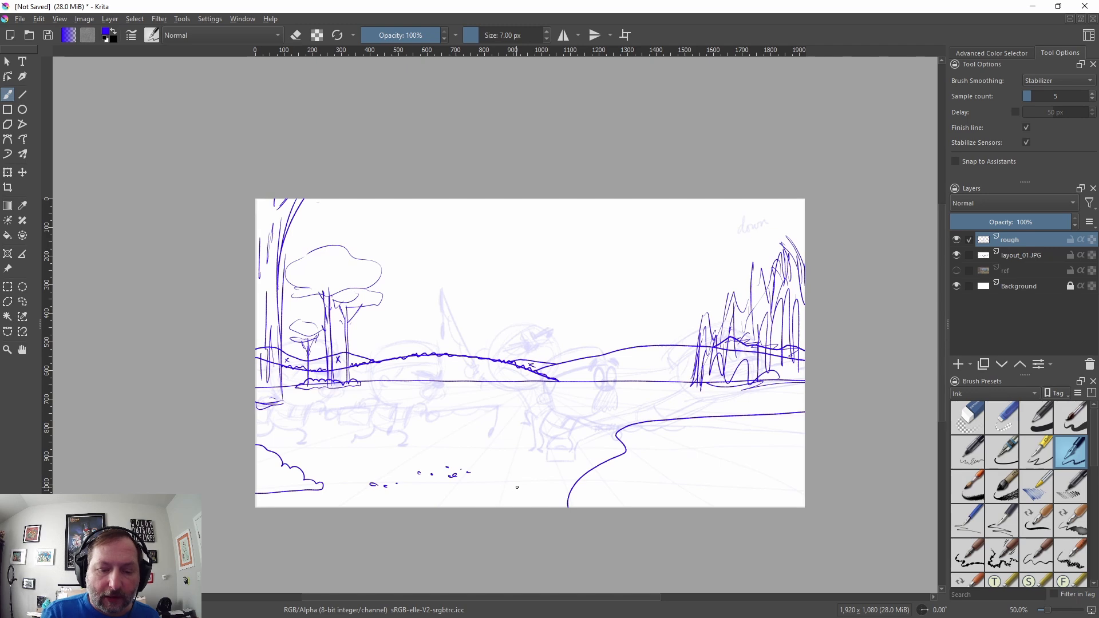
left_click_drag(510, 486, 518, 487)
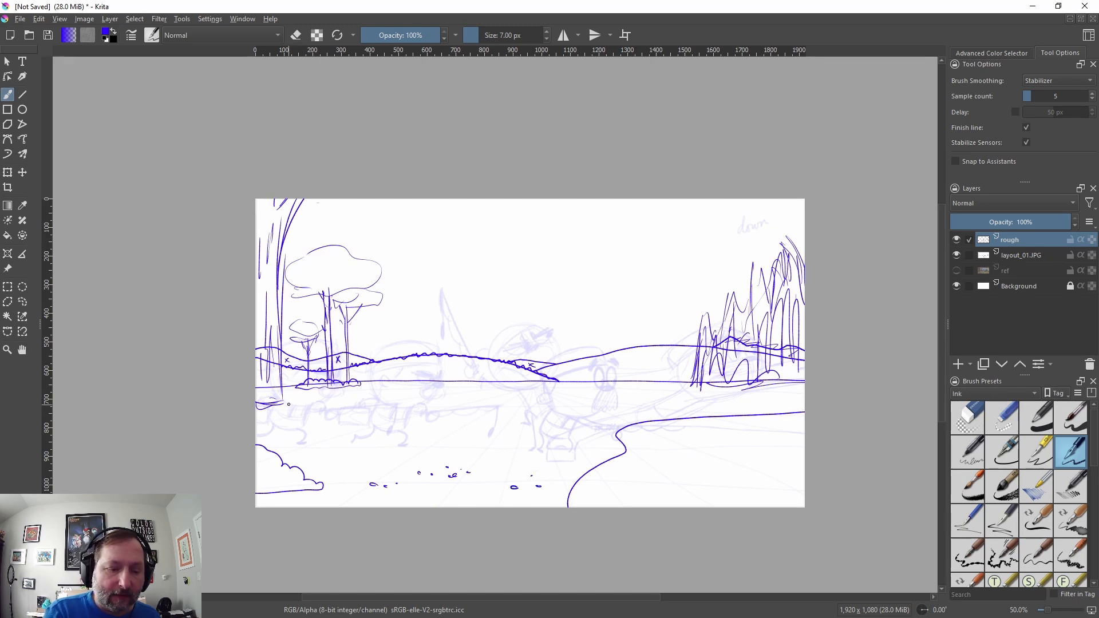
left_click(329, 403)
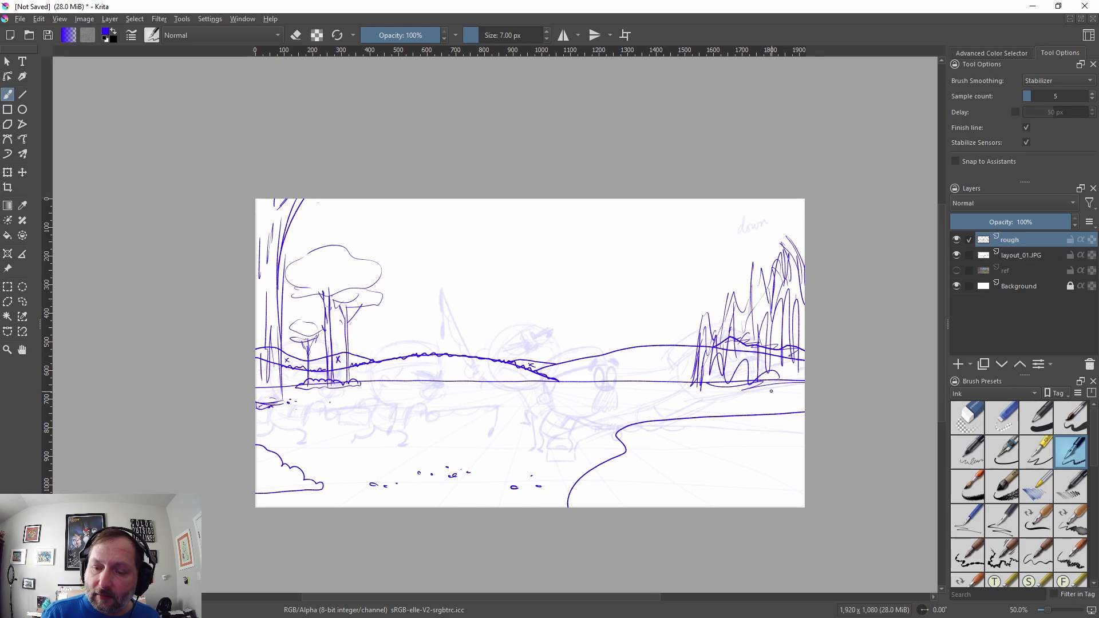
Step: Hide the layout_01.JPG layer and lower the rough layer's opacity until its lines are faint
key("e")
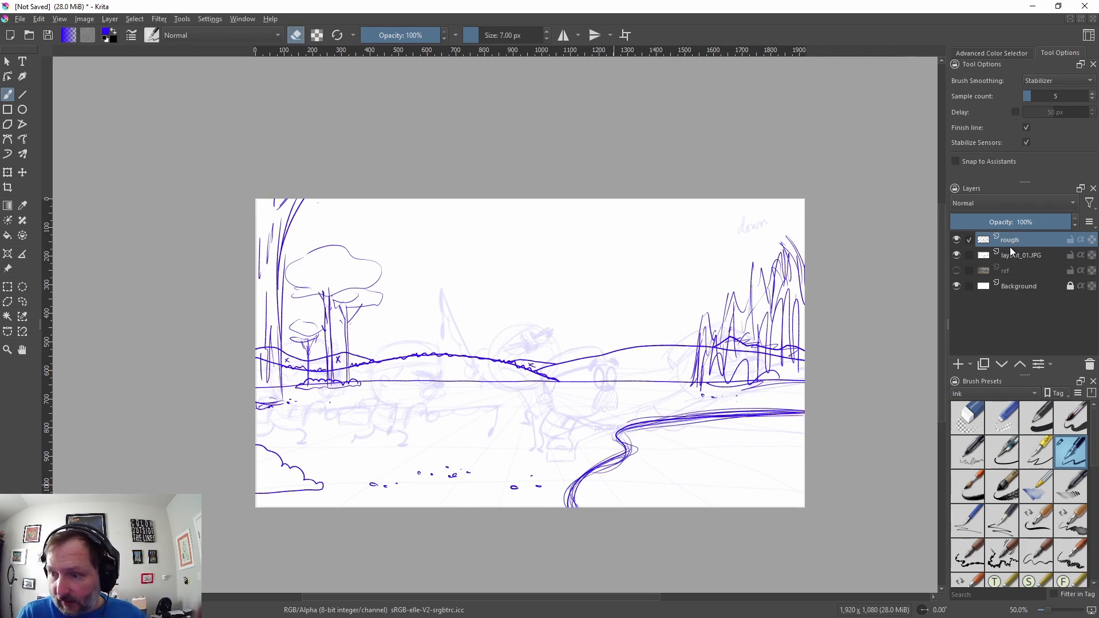
left_click(956, 255)
left_click(1010, 222)
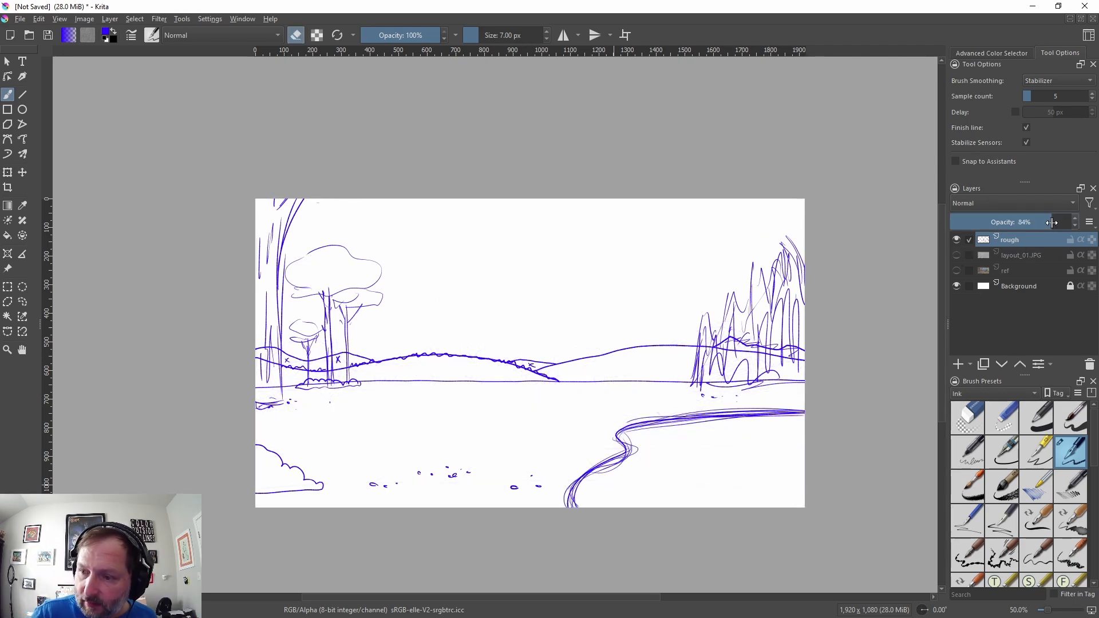
left_click_drag(1010, 227, 975, 221)
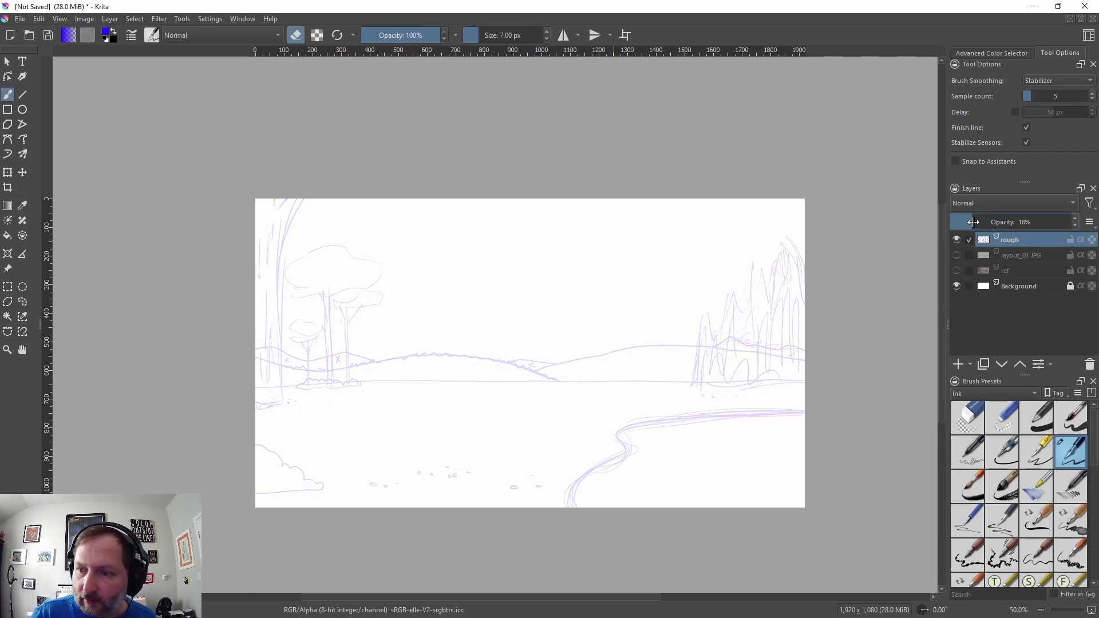
Step: Show the ref layer and sample the golden-brown ground colour from the woods reference picture
left_click(956, 270)
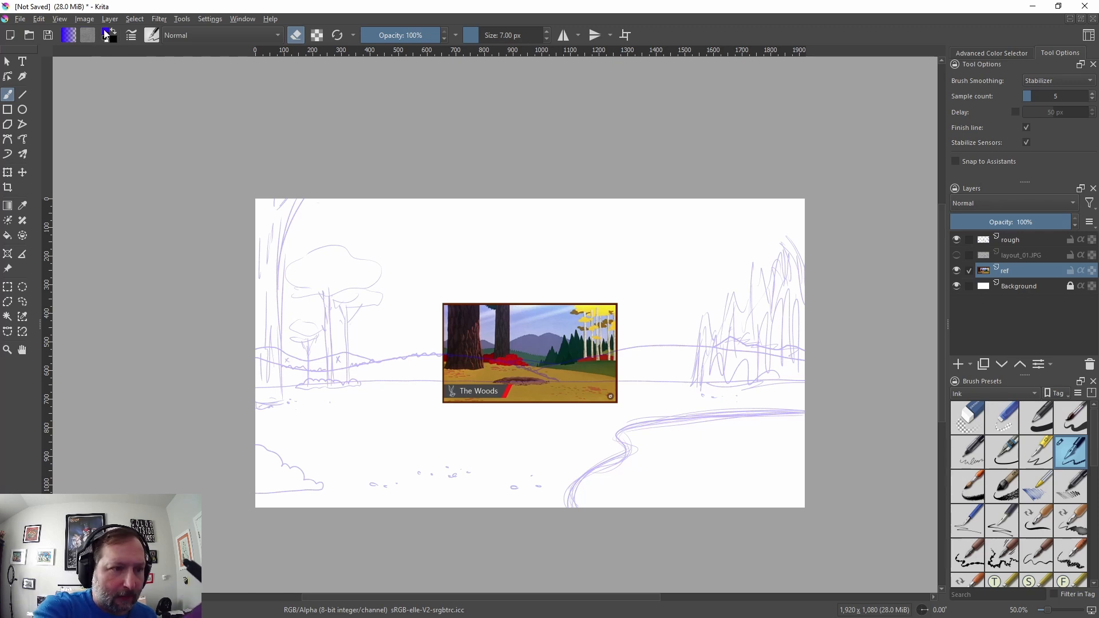
left_click(22, 205)
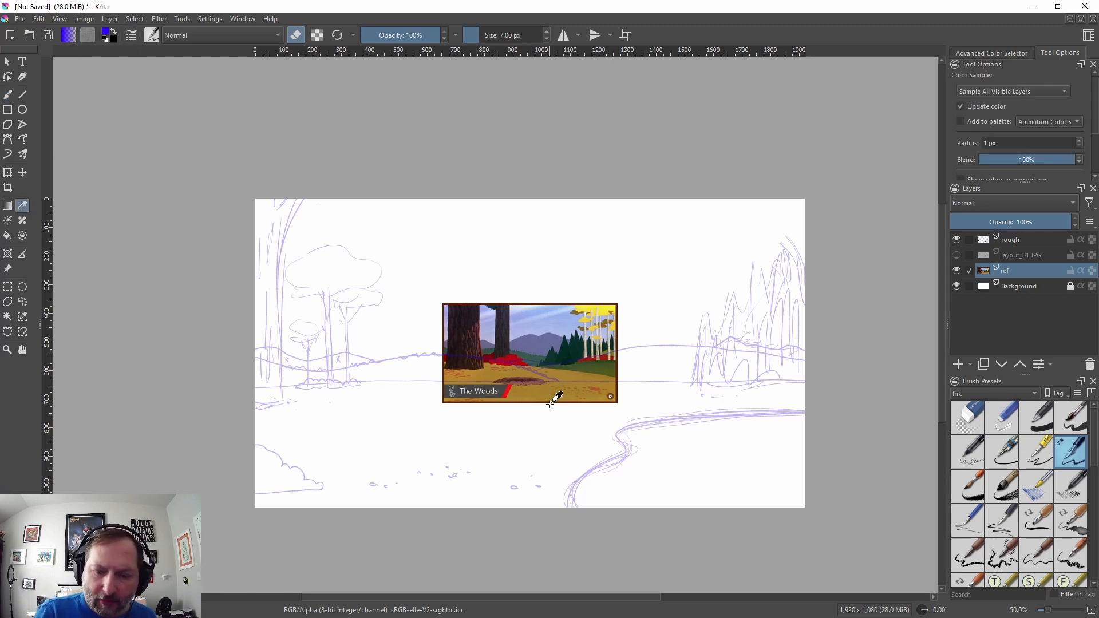
left_click(559, 385)
Step: Add a paint layer named "grass" directly above the ref layer and hide the reference picture
left_click(959, 363)
double_click(1024, 272)
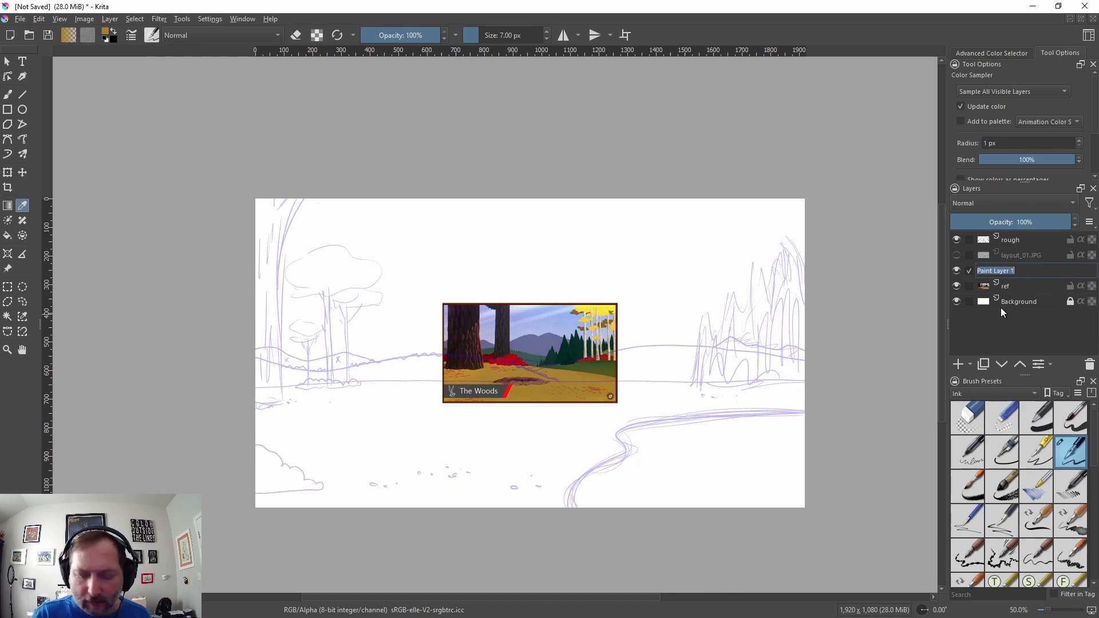
type("gr")
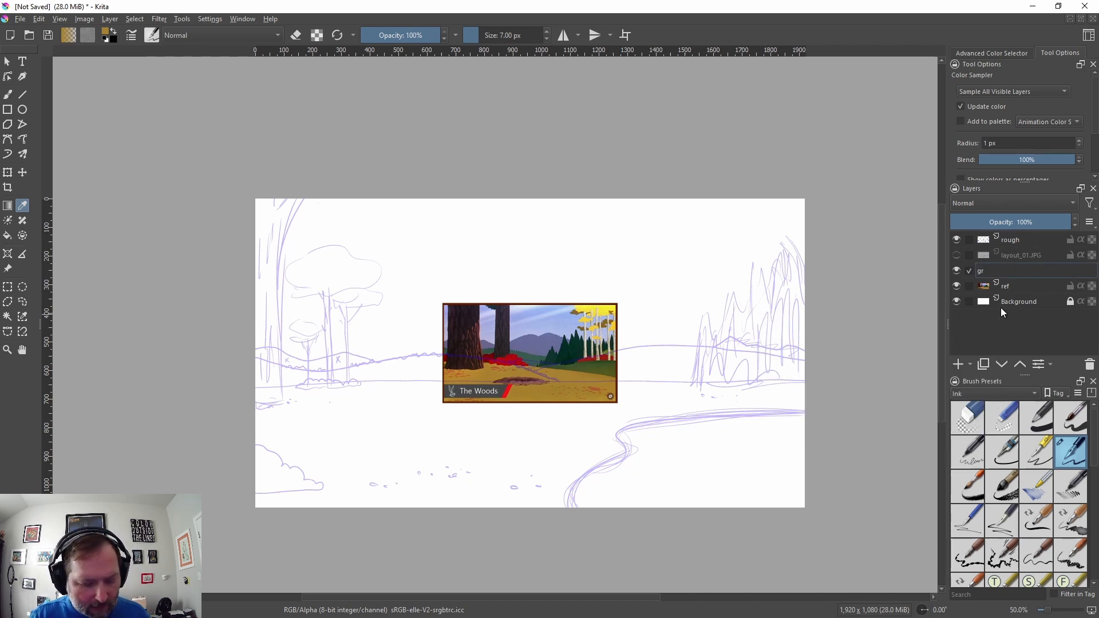
type("ass")
key("Return")
left_click(956, 286)
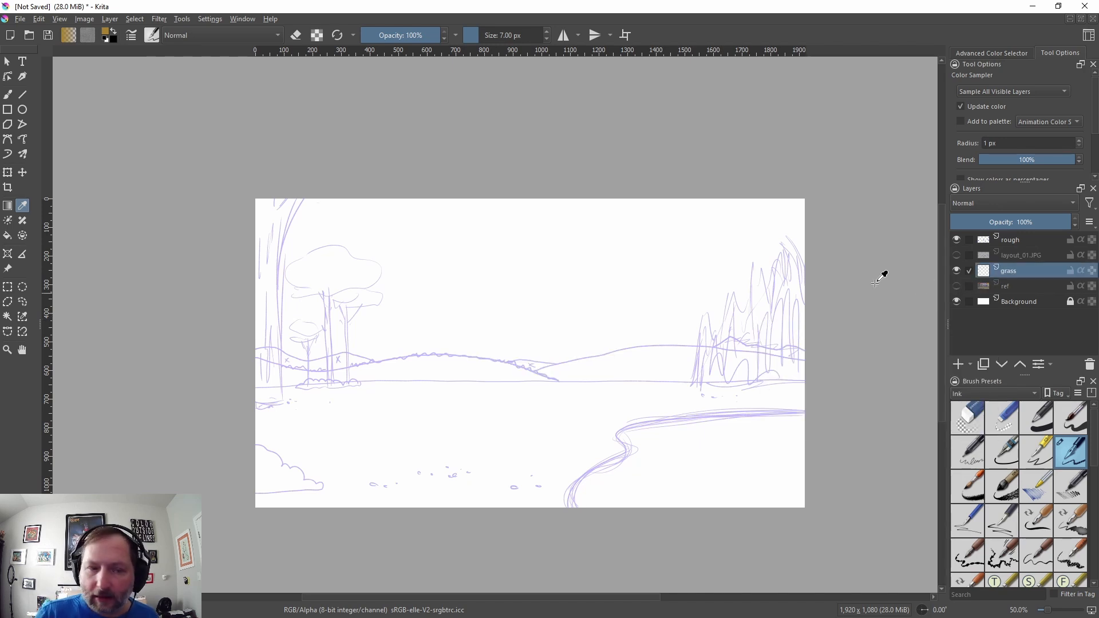
Step: Outline the ground below the horizon with a freehand selection, fill it with the sampled golden brown and deselect
left_click(23, 302)
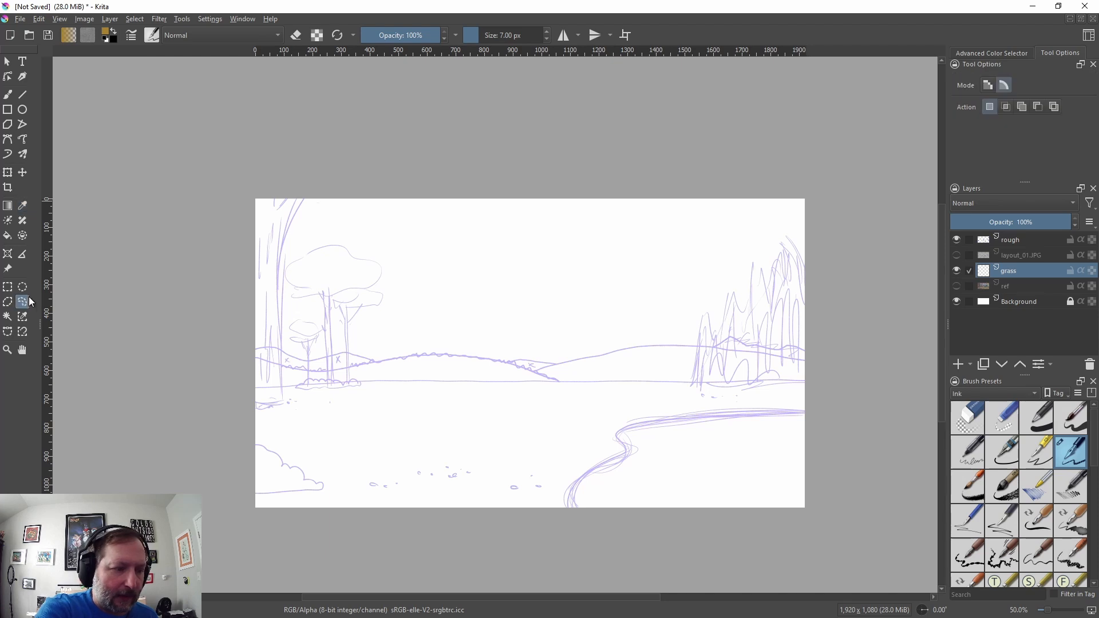
mouse_move(628, 324)
left_mouse_down()
mouse_move(643, 388)
mouse_move(644, 316)
left_mouse_up()
left_click(697, 467)
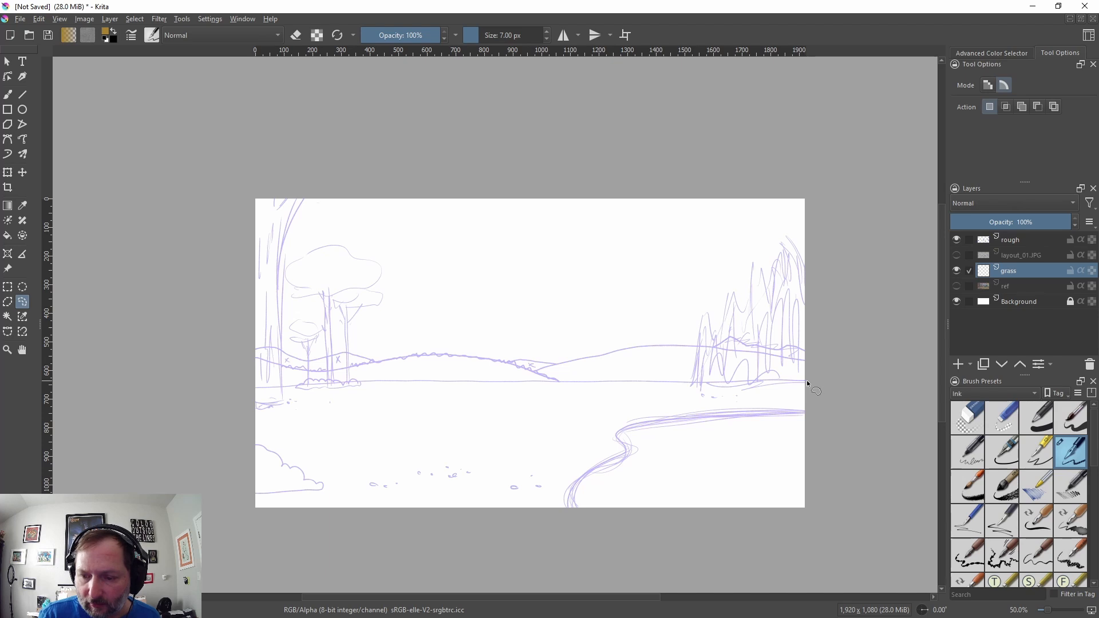
mouse_move(810, 382)
left_mouse_down()
mouse_move(378, 383)
mouse_move(340, 547)
mouse_move(695, 557)
mouse_move(867, 496)
mouse_move(823, 376)
left_mouse_up()
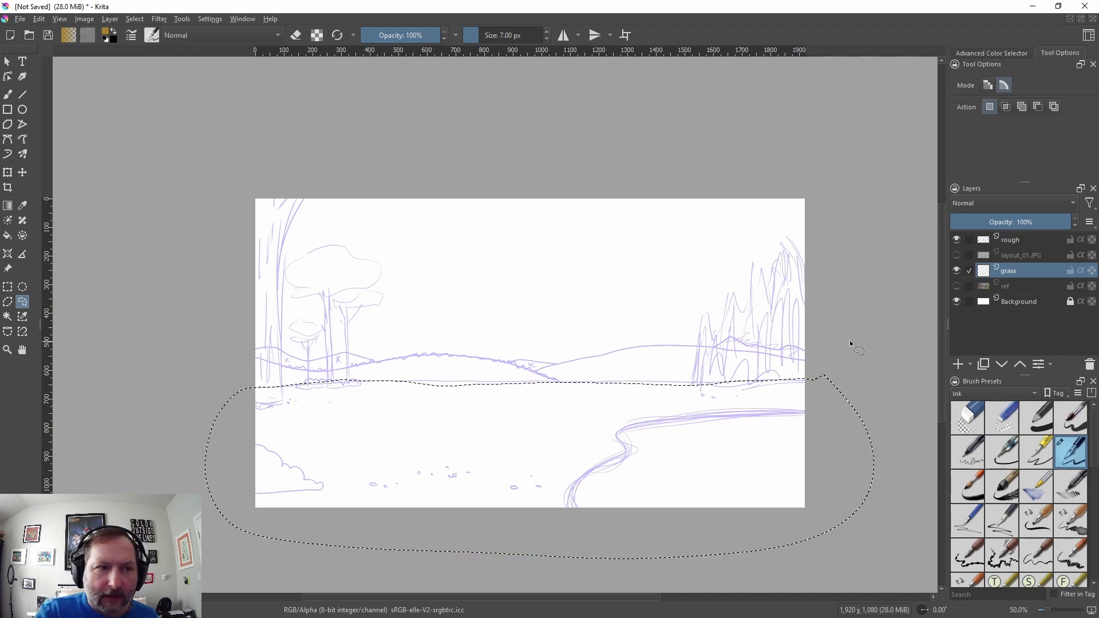
left_click(40, 19)
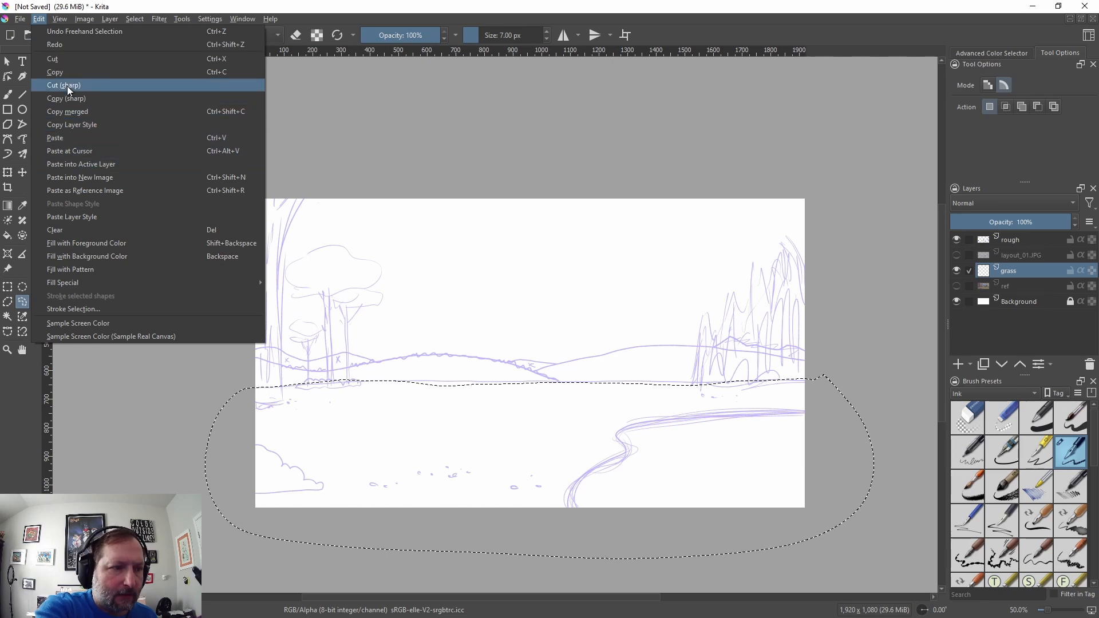
left_click(104, 243)
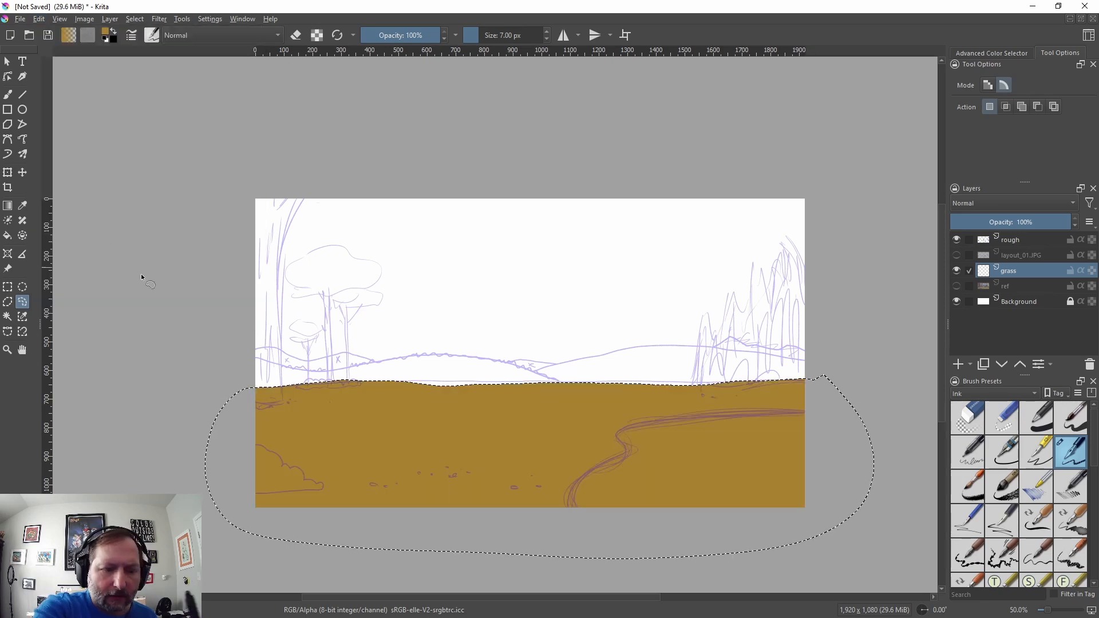
left_click(135, 18)
left_click(152, 46)
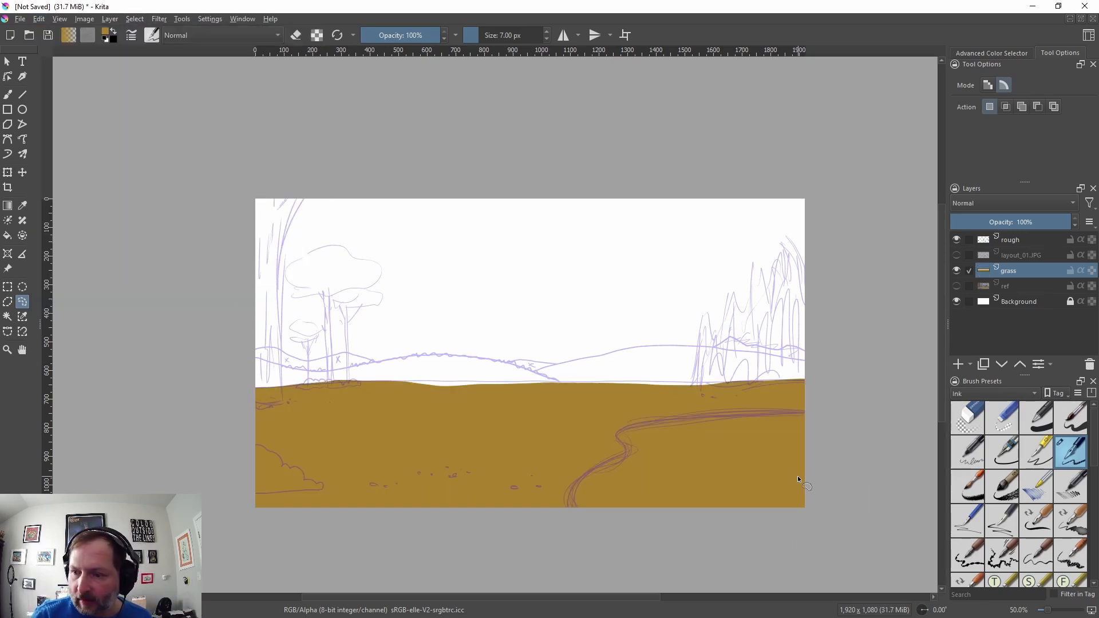
Step: Add a paint layer between grass and ref, sample the dark green from the reference picture and hide the reference
left_click(1008, 286)
key("ctrl+v")
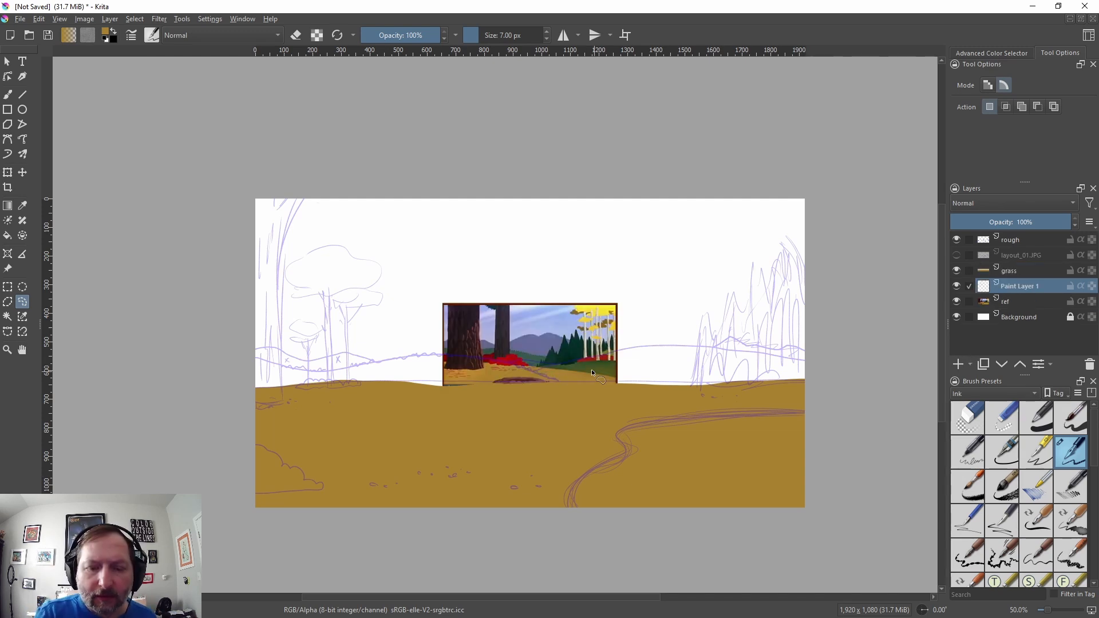
left_click(26, 207)
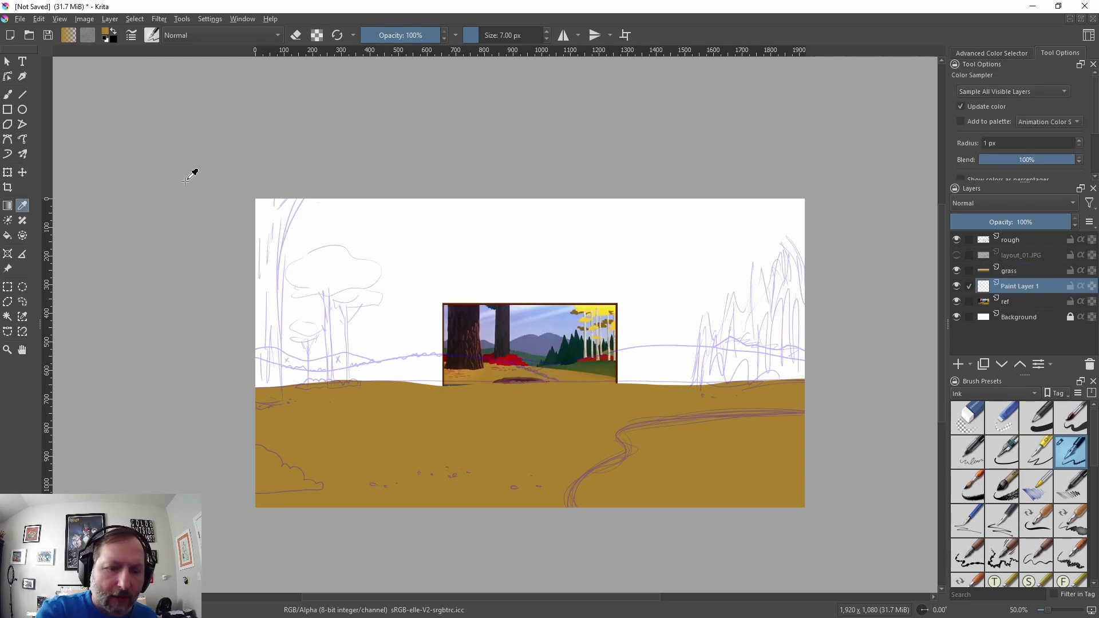
left_click(598, 361)
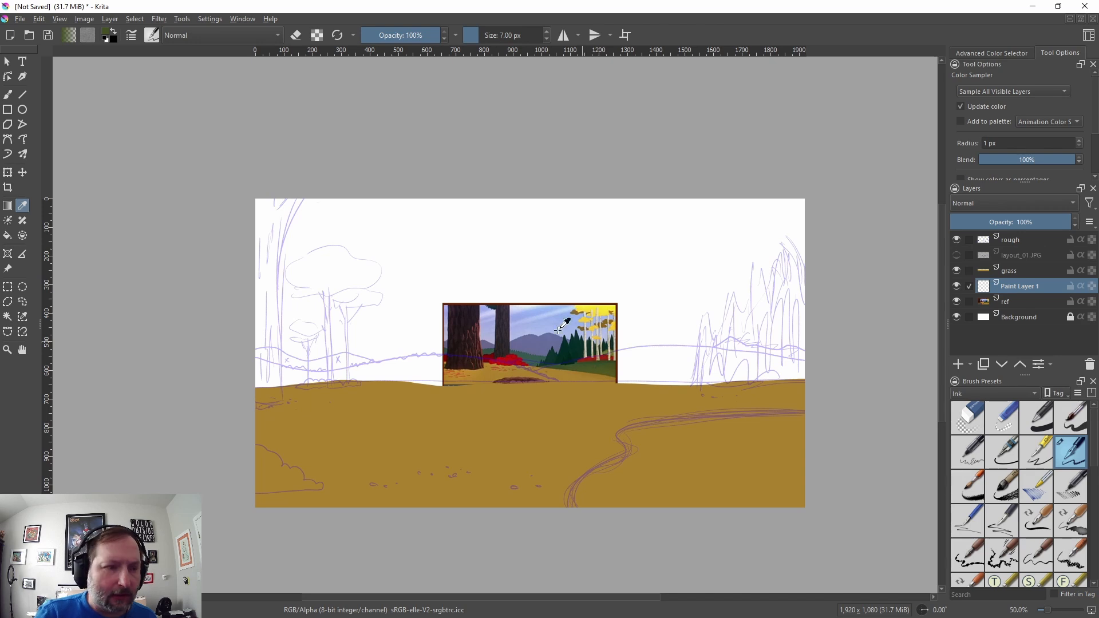
left_click(956, 301)
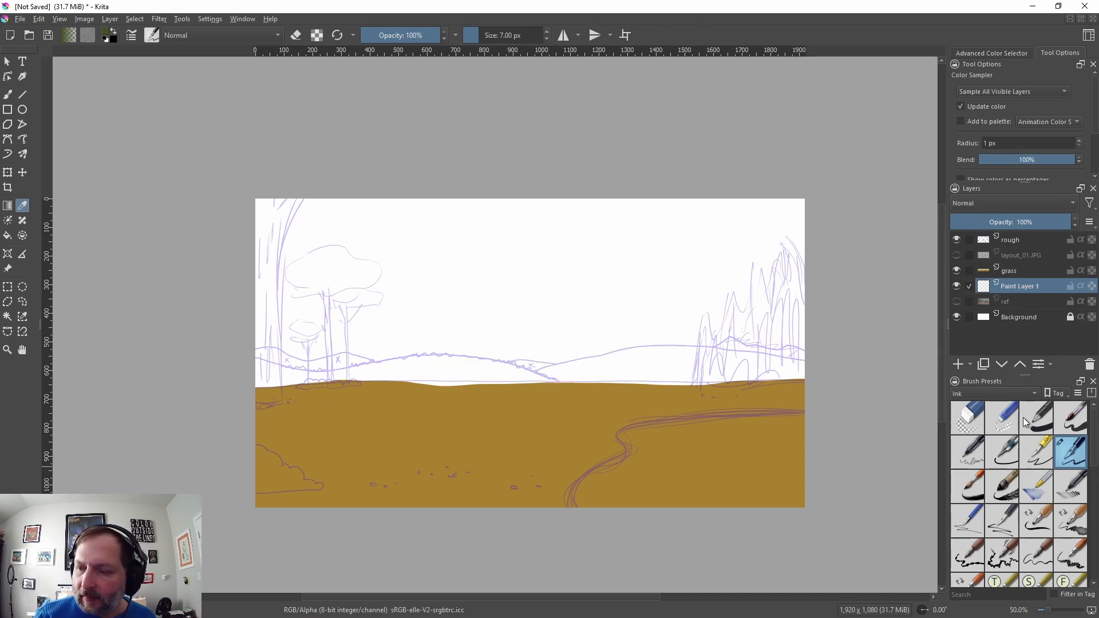
Step: Outline the left hill with a bumpy freehand selection along its foliage edge, fill it with dark green and deselect
left_click(23, 301)
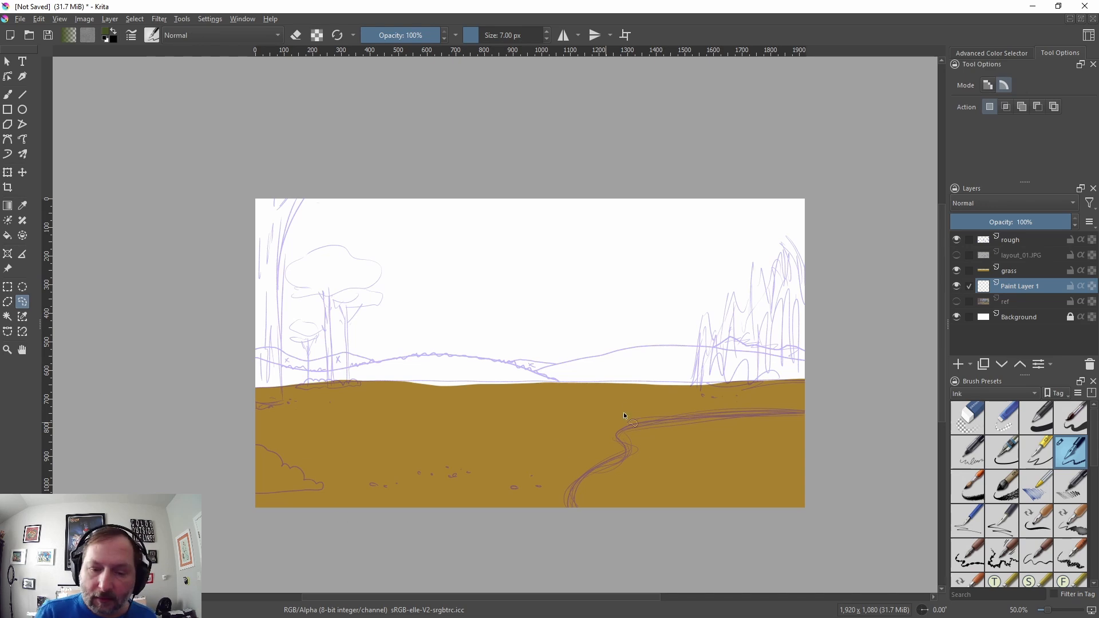
mouse_move(240, 355)
left_mouse_down()
mouse_move(309, 372)
mouse_move(439, 354)
mouse_move(583, 393)
left_mouse_up()
left_click_drag(435, 416, 240, 360)
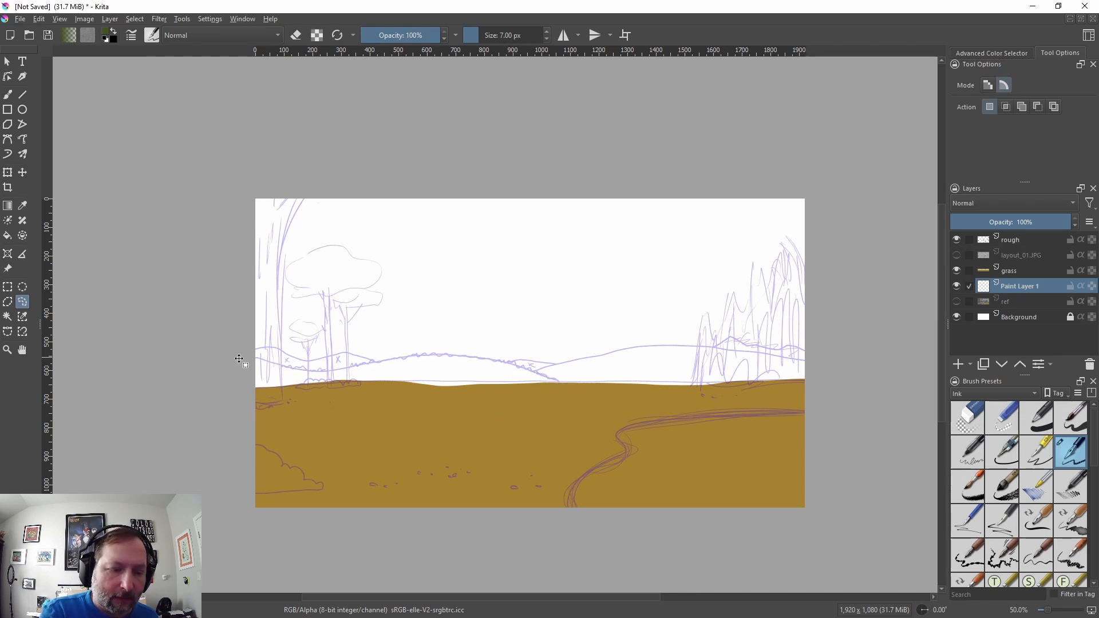
left_click(38, 20)
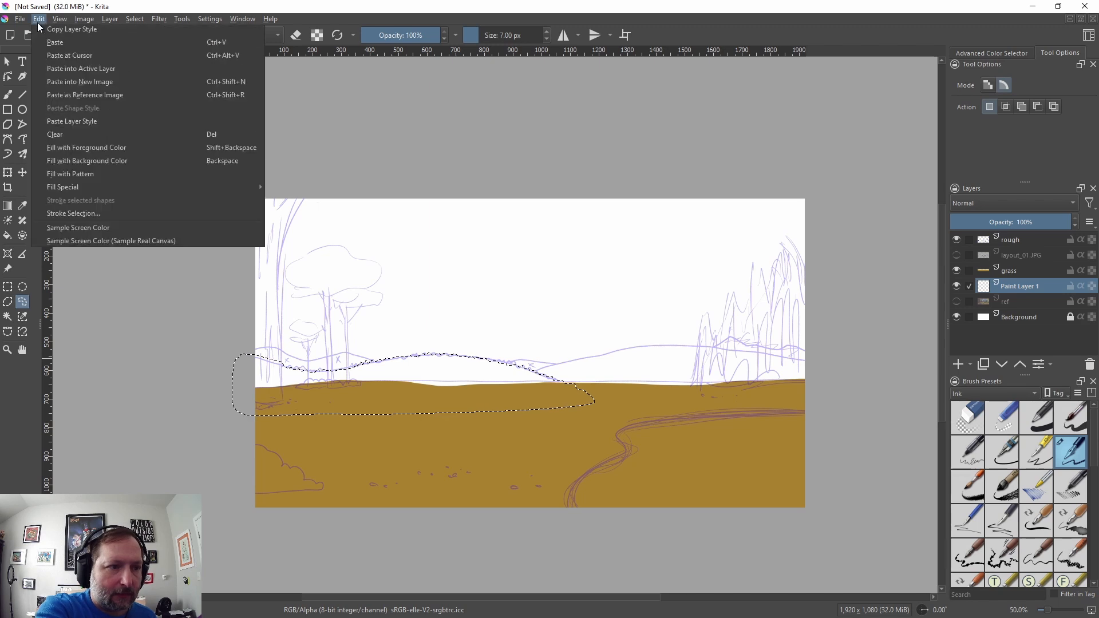
left_click(80, 148)
key("ctrl+shift+a")
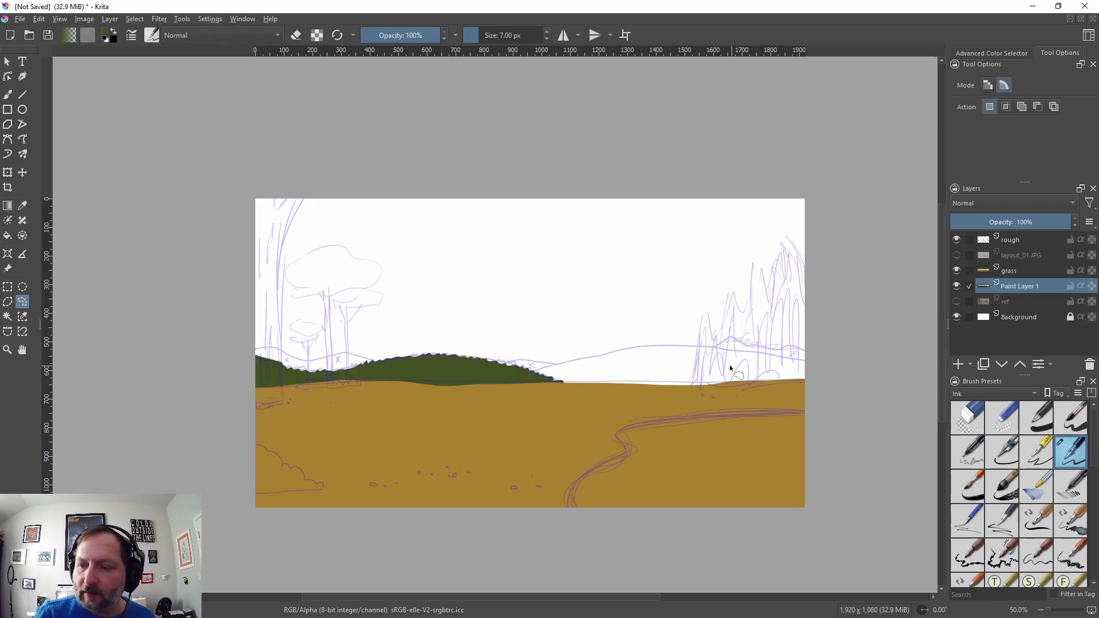
Step: Sample the teal green of the distant hill from the reference picture, hide the reference and add a paint layer above it
left_click(956, 301)
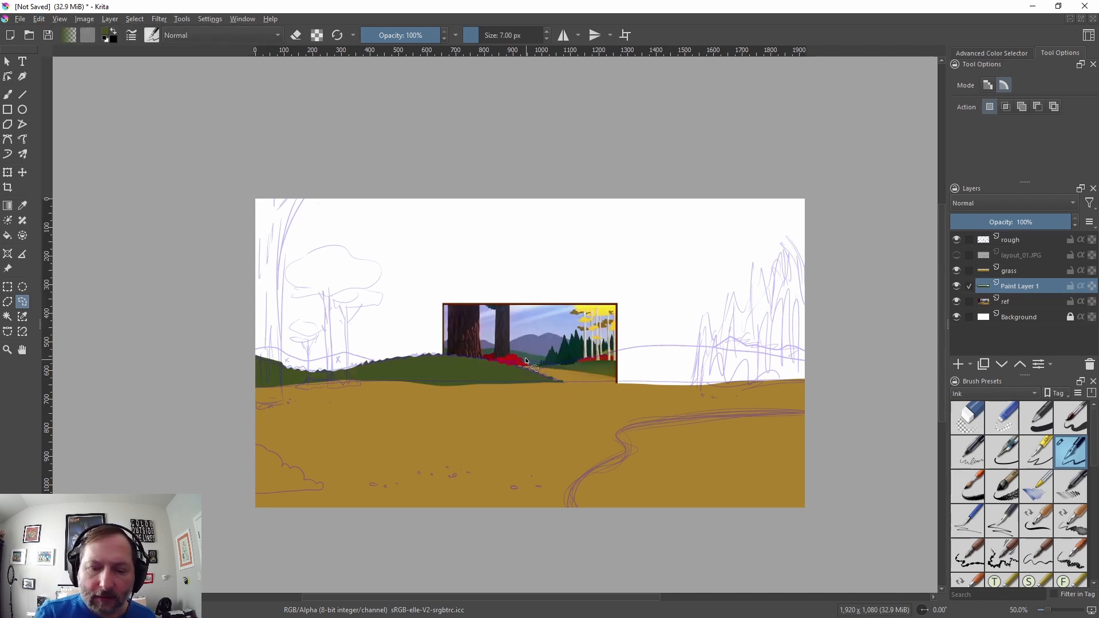
left_click(22, 206)
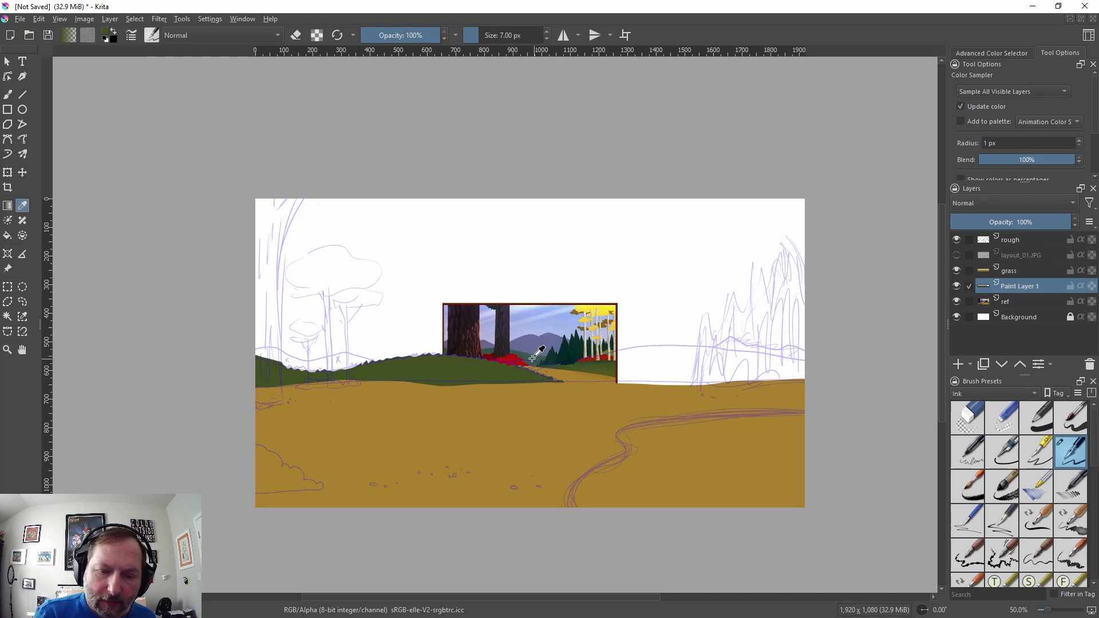
left_click(956, 285)
left_click(956, 285)
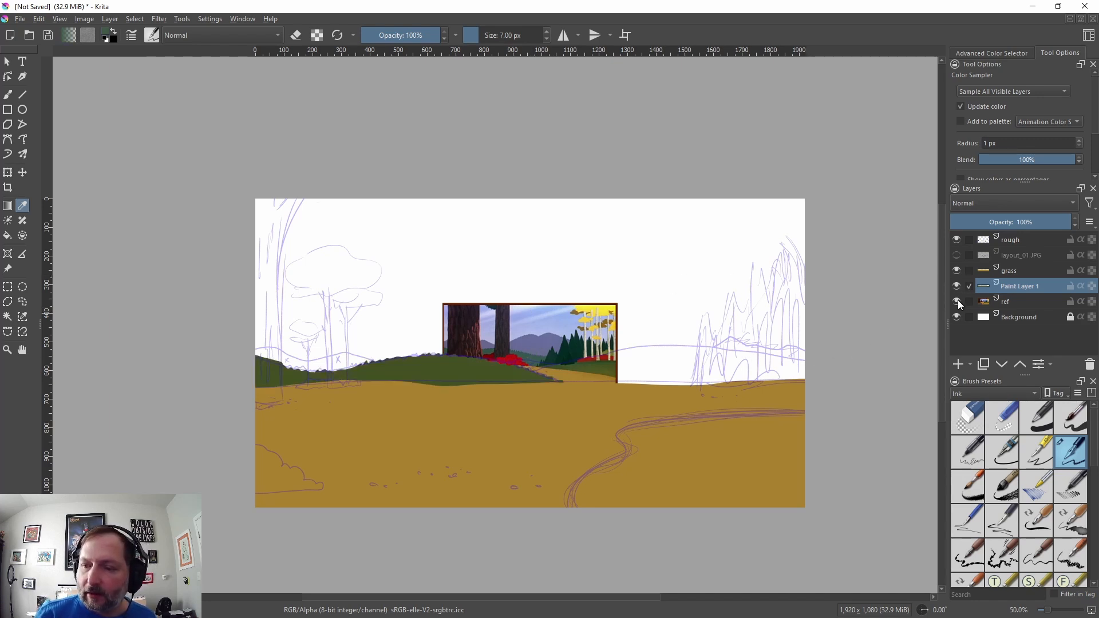
left_click(956, 301)
left_click(1009, 301)
left_click(957, 366)
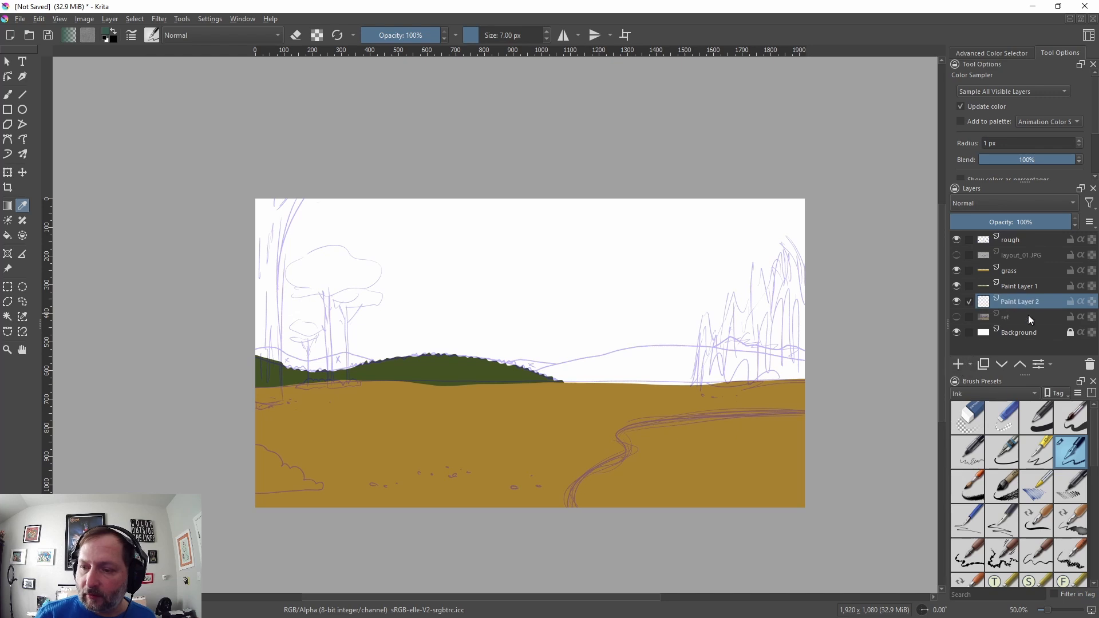
Step: Outline the rounded right-hand hill behind the ground with a freehand selection and fill it with the sampled teal green
key("l")
left_click_drag(805, 360, 739, 350)
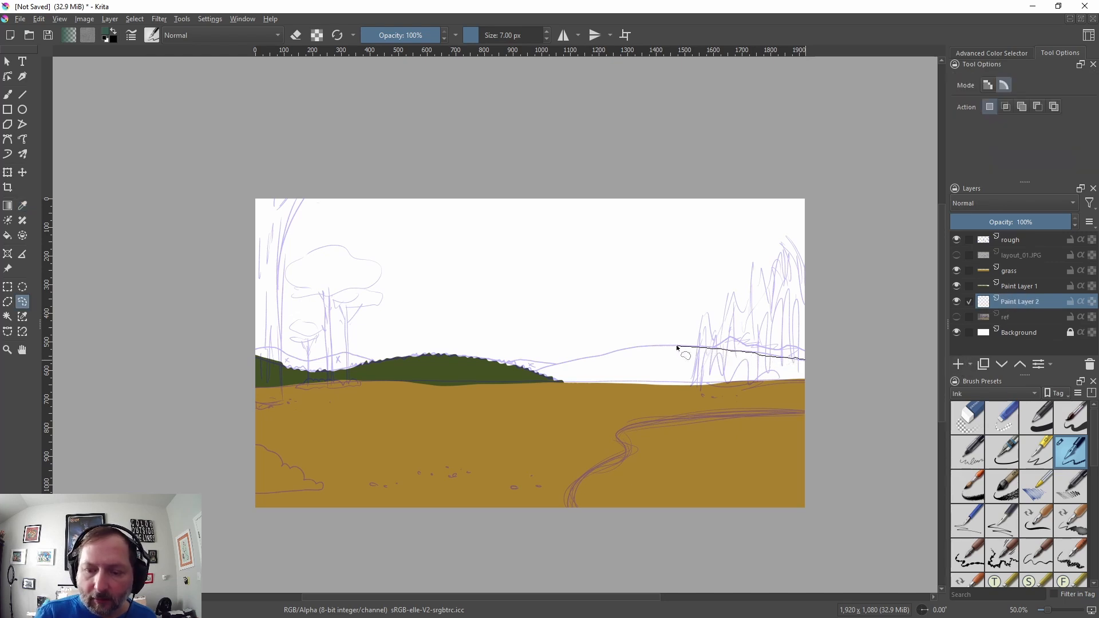
mouse_move(651, 349)
left_mouse_down()
mouse_move(534, 372)
mouse_move(512, 393)
mouse_move(711, 409)
left_mouse_up()
left_click_drag(799, 362, 512, 386)
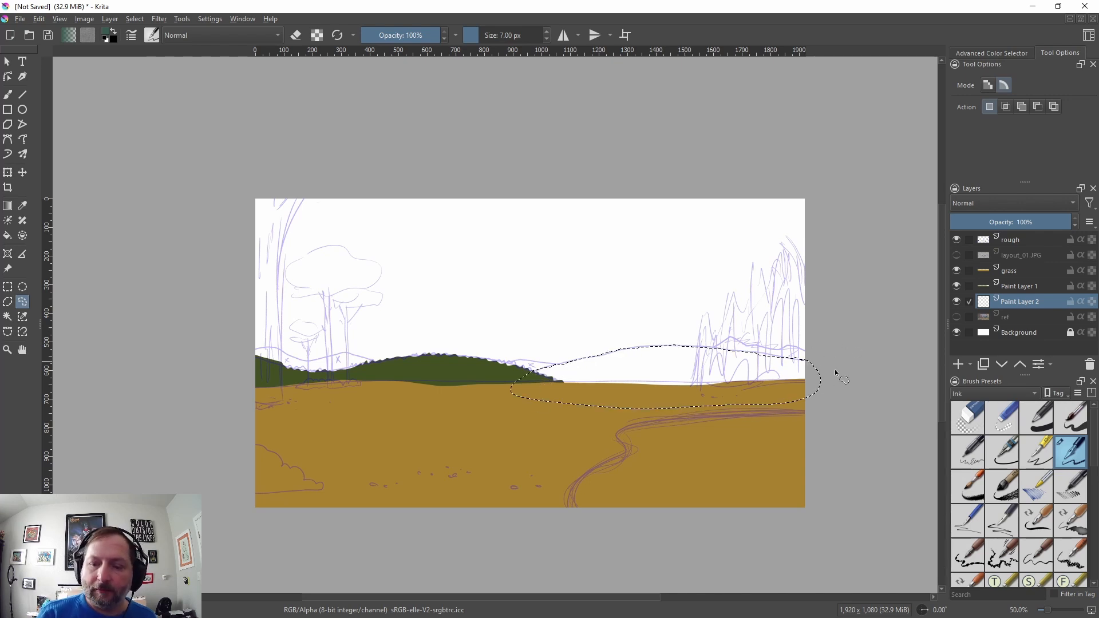
left_click(39, 18)
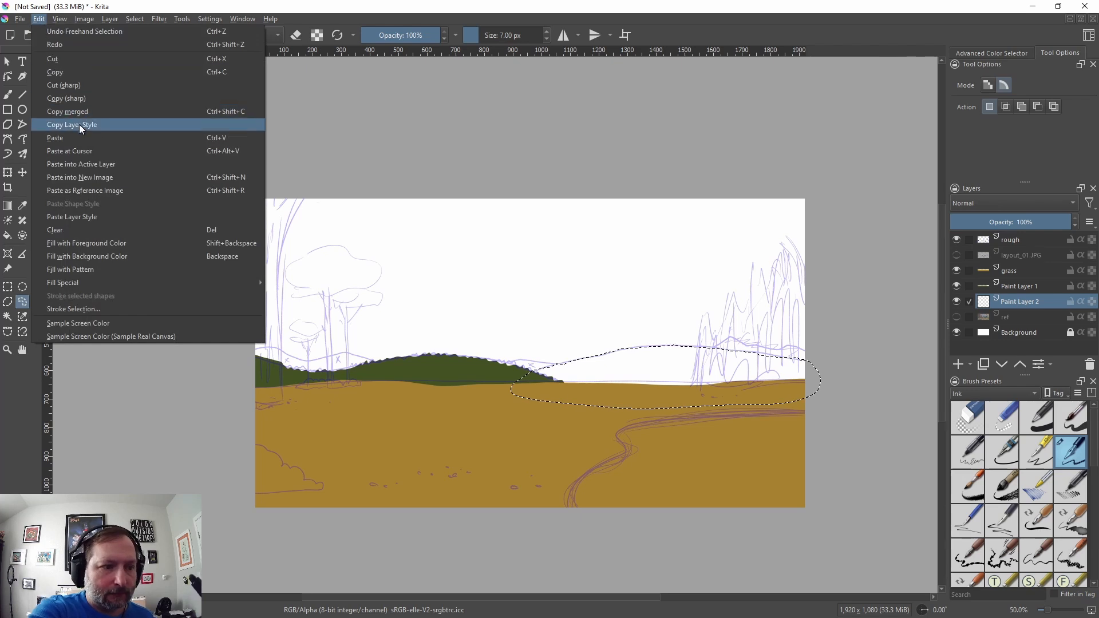
left_click(106, 243)
Step: On a new layer above ref, fill a freehand outline of the distant mountains with the reference picture's blue-purple, and deselect
left_click(957, 317)
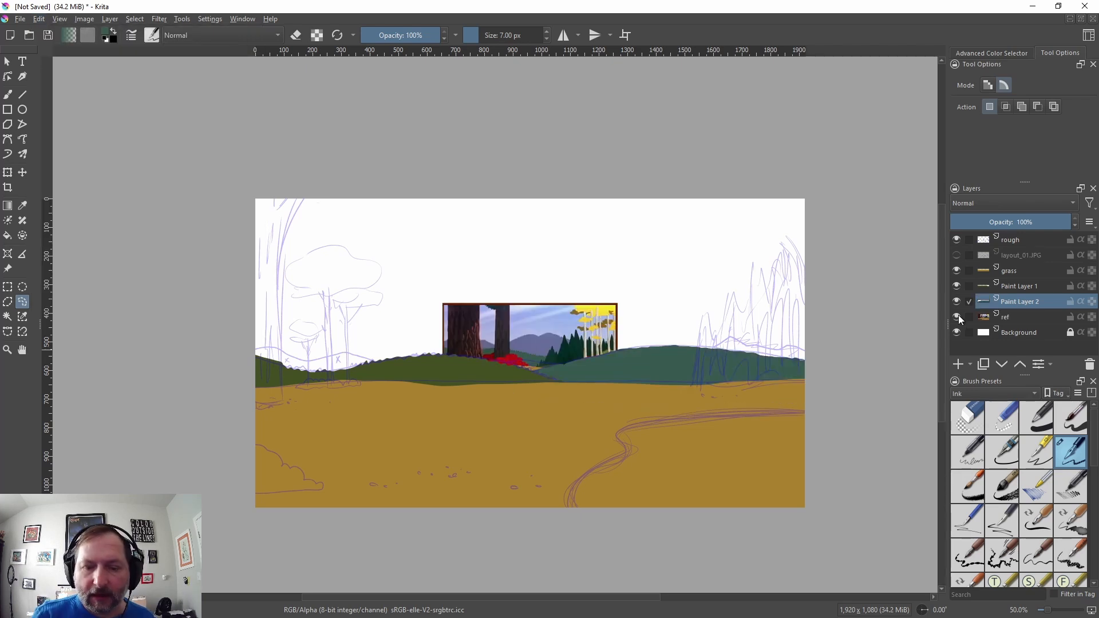
left_click(22, 205)
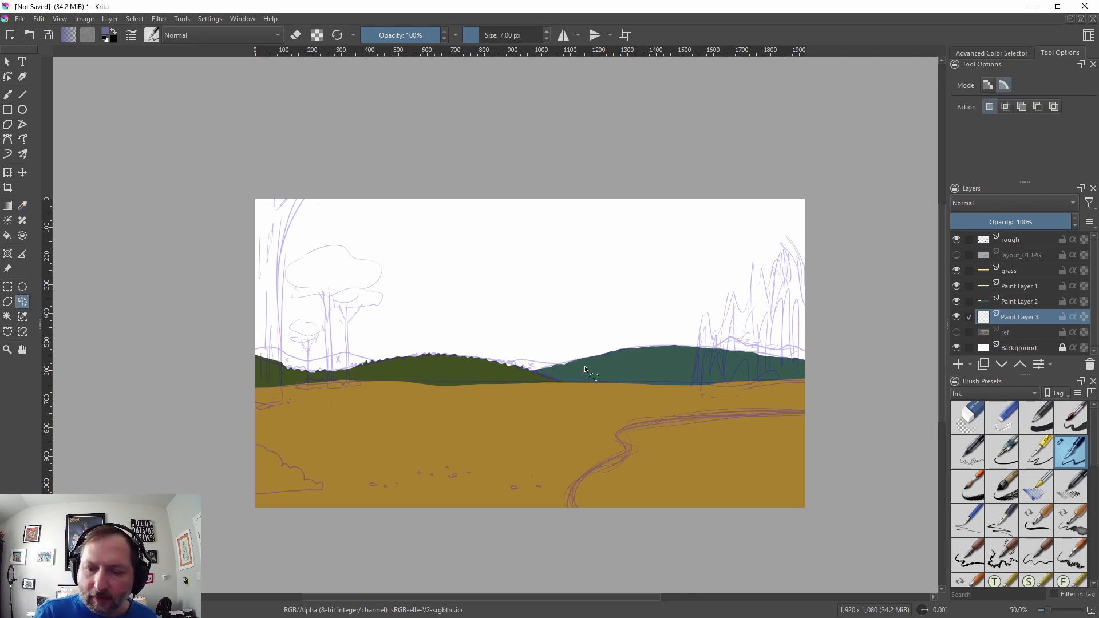
mouse_move(558, 366)
left_mouse_down()
mouse_move(373, 368)
mouse_move(249, 349)
mouse_move(223, 364)
mouse_move(494, 431)
left_mouse_up()
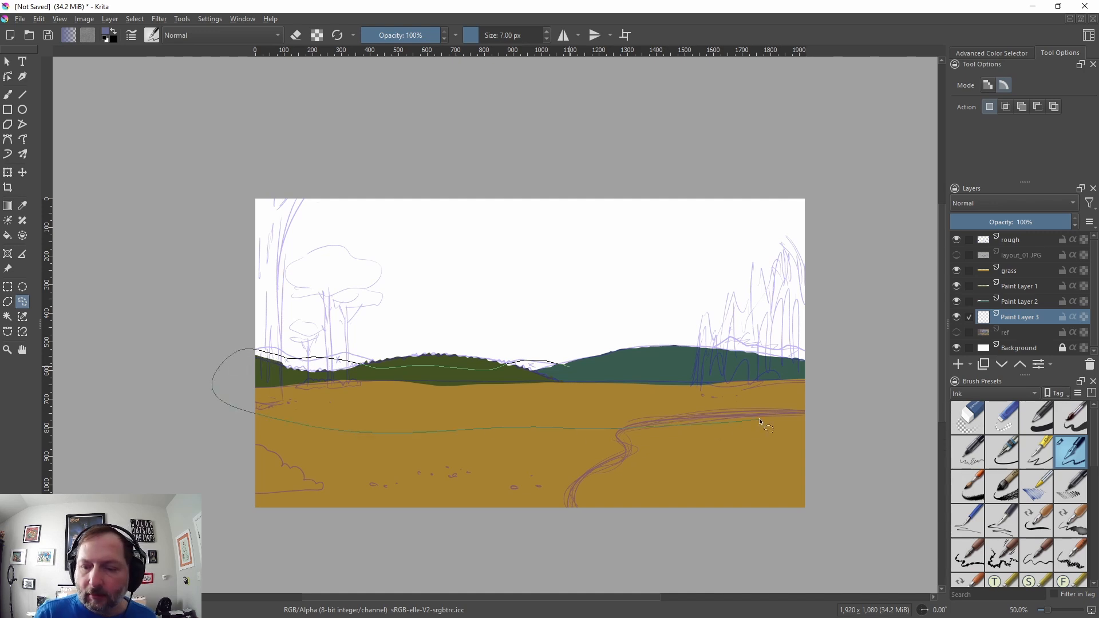
mouse_move(760, 421)
left_mouse_down()
mouse_move(802, 331)
mouse_move(707, 366)
mouse_move(564, 367)
left_mouse_up()
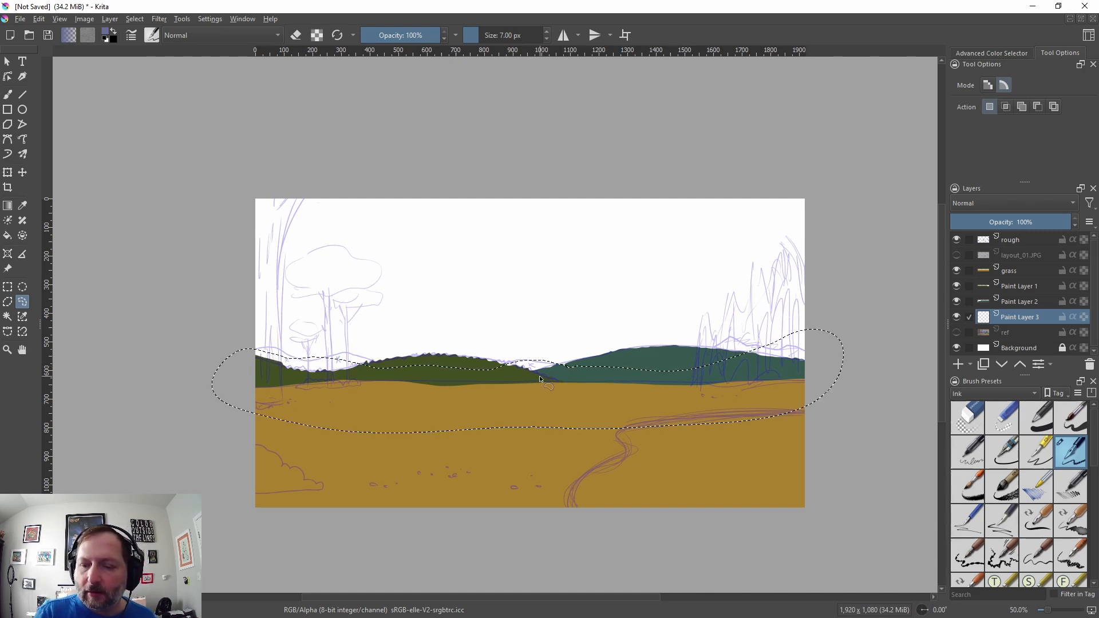
left_click(39, 19)
left_click(125, 244)
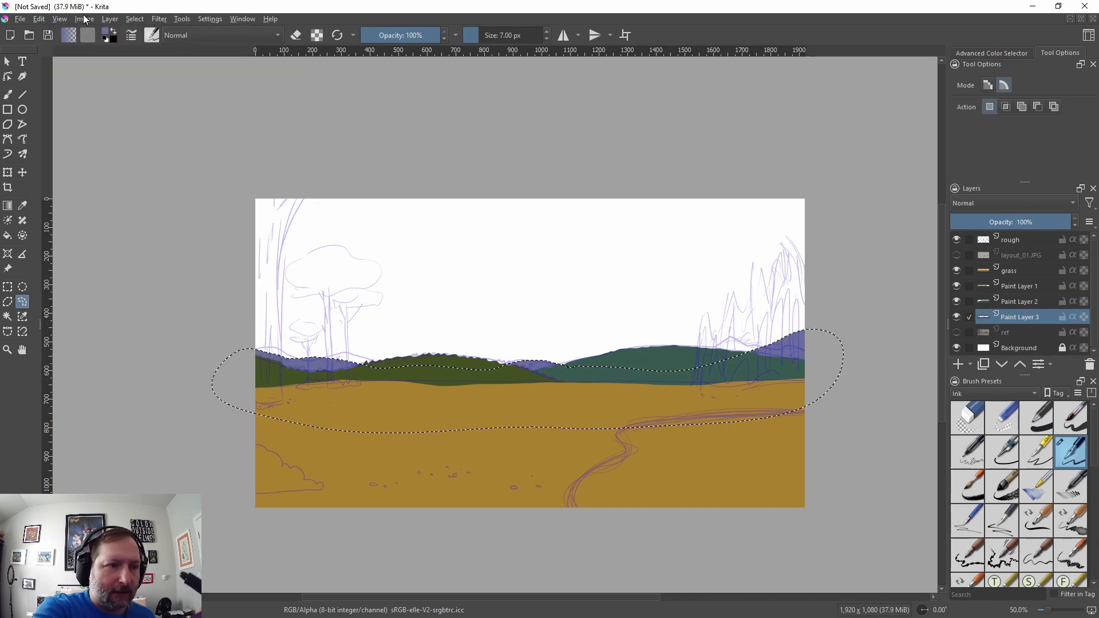
left_click(135, 19)
left_click(146, 50)
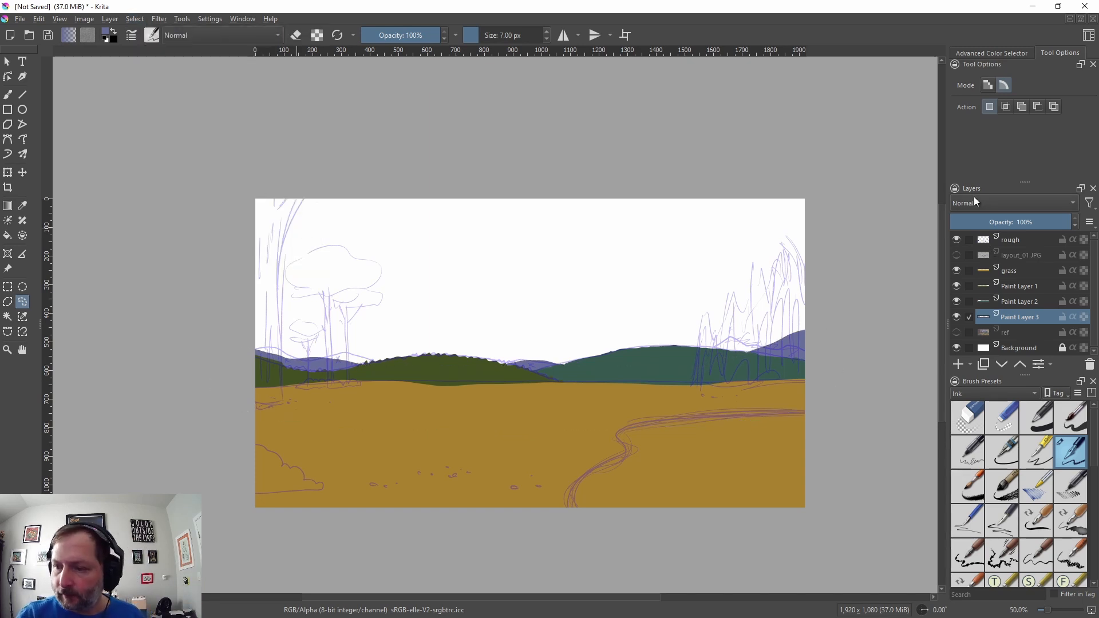
Step: Sample the light sky blue from the reference picture, hide the reference and add a paint layer directly above it
left_click(957, 240)
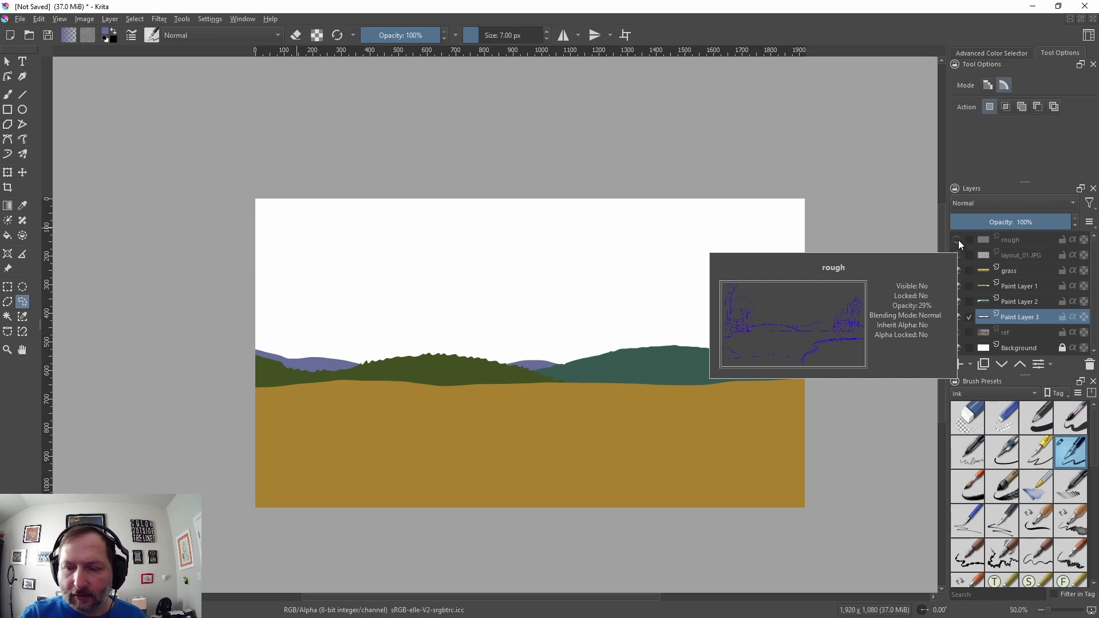
left_click(958, 240)
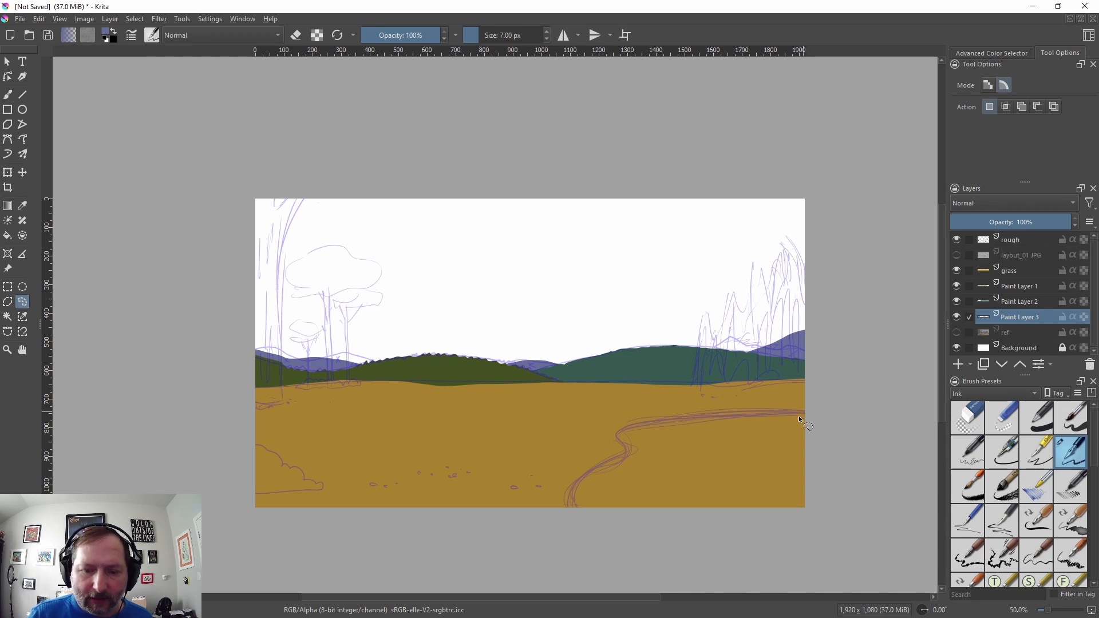
left_click(956, 332)
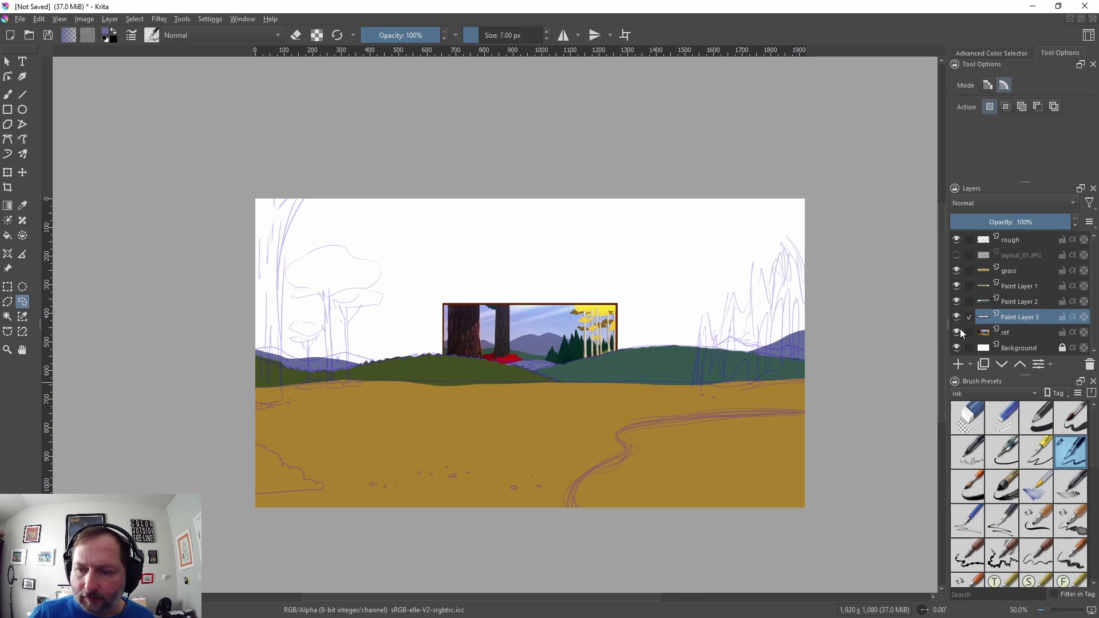
left_click(23, 207)
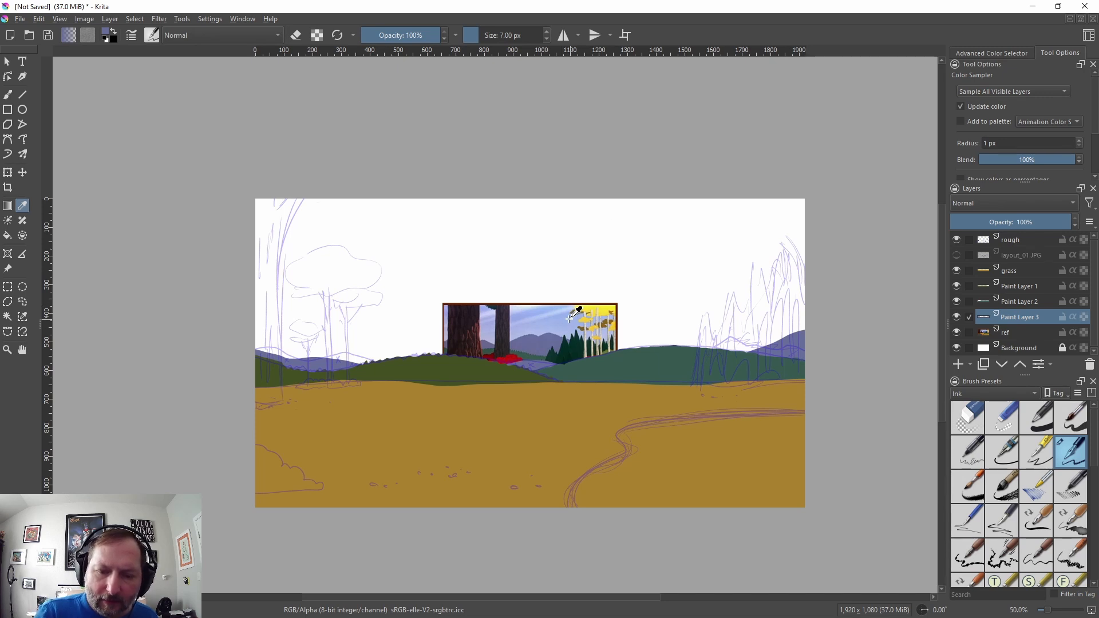
left_click(956, 333)
left_click(1007, 333)
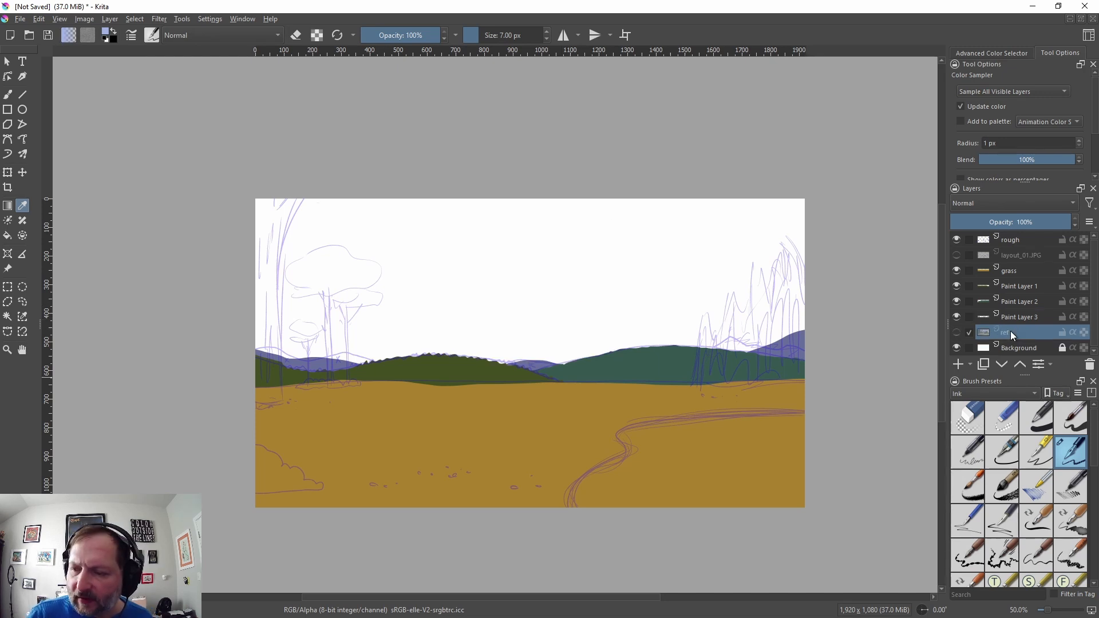
left_click(957, 364)
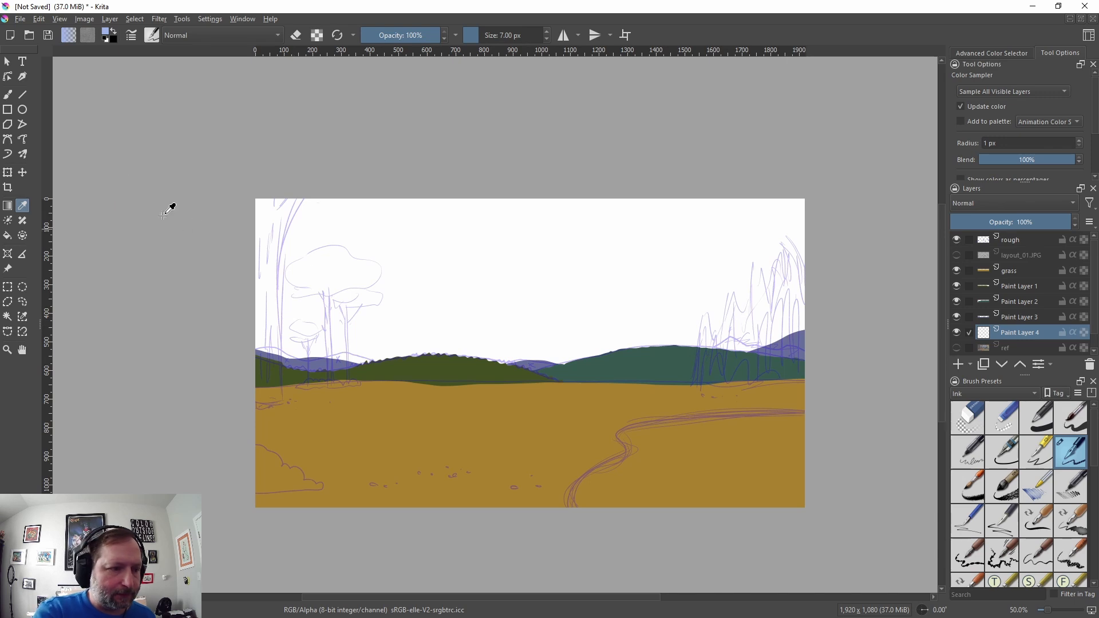
left_click(37, 22)
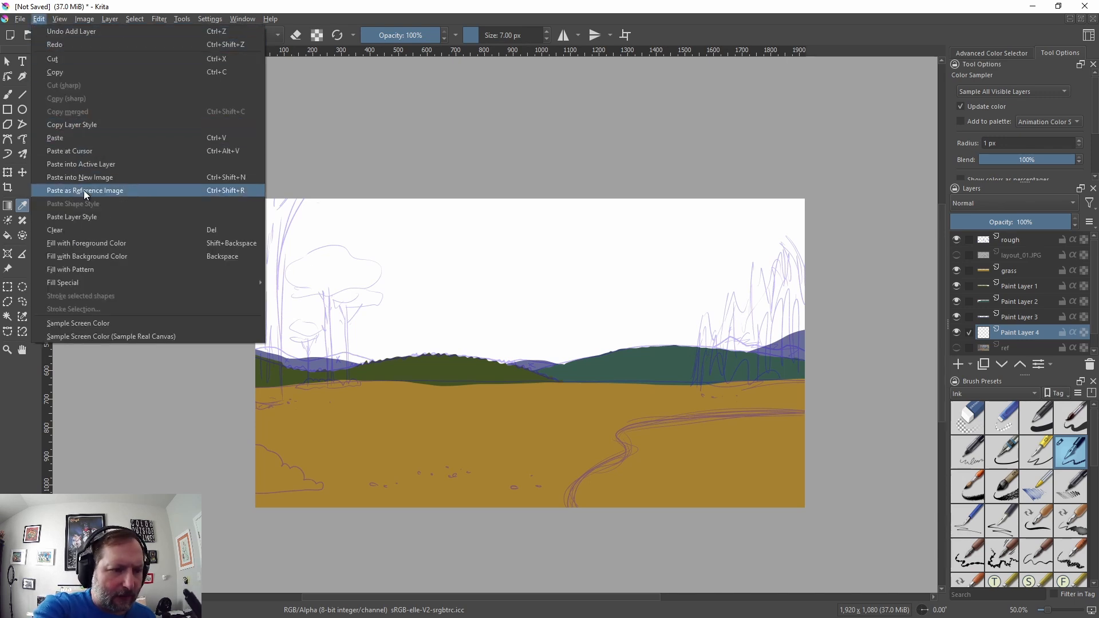
left_click(101, 256)
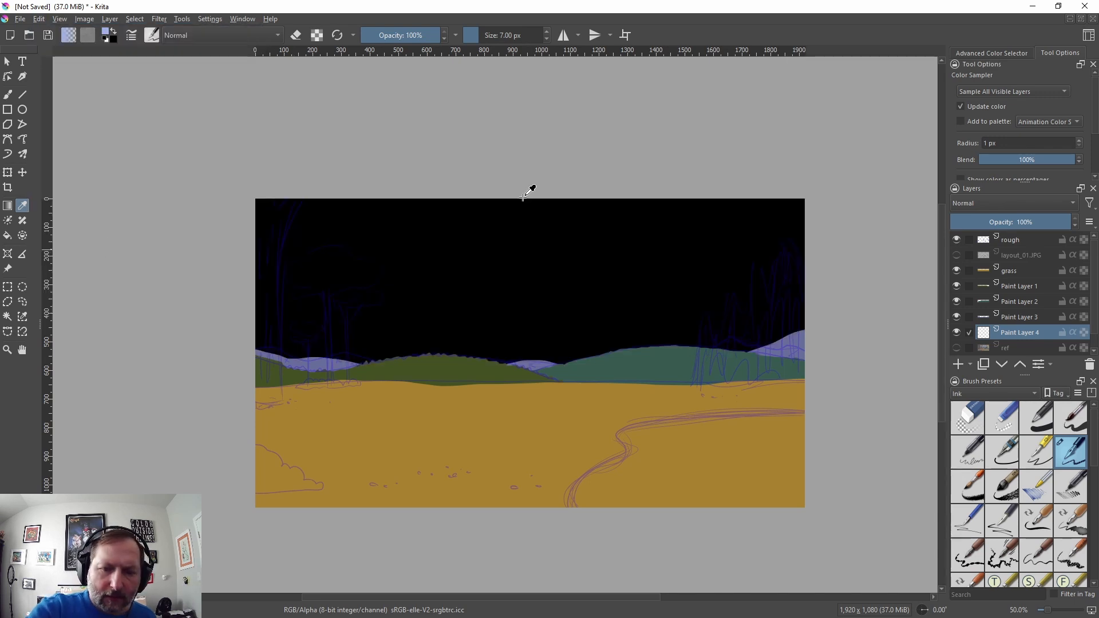
key("ctrl+z")
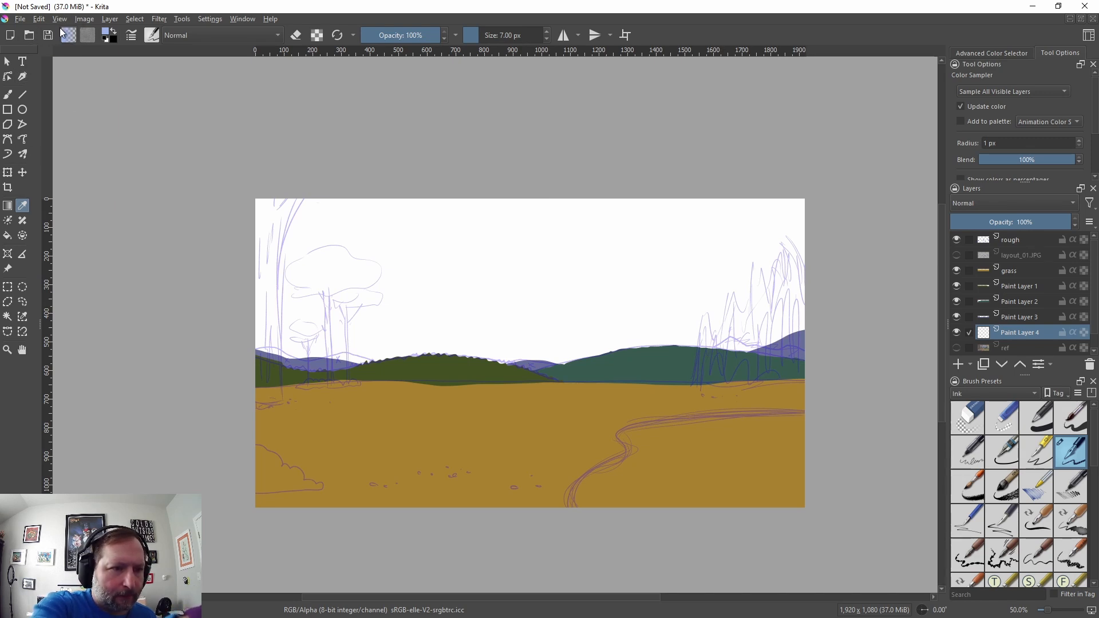
Step: Fill the sky on the new layer with a linear gradient fading out from the sampled light blue, running steeply downward from above the canvas
key("g")
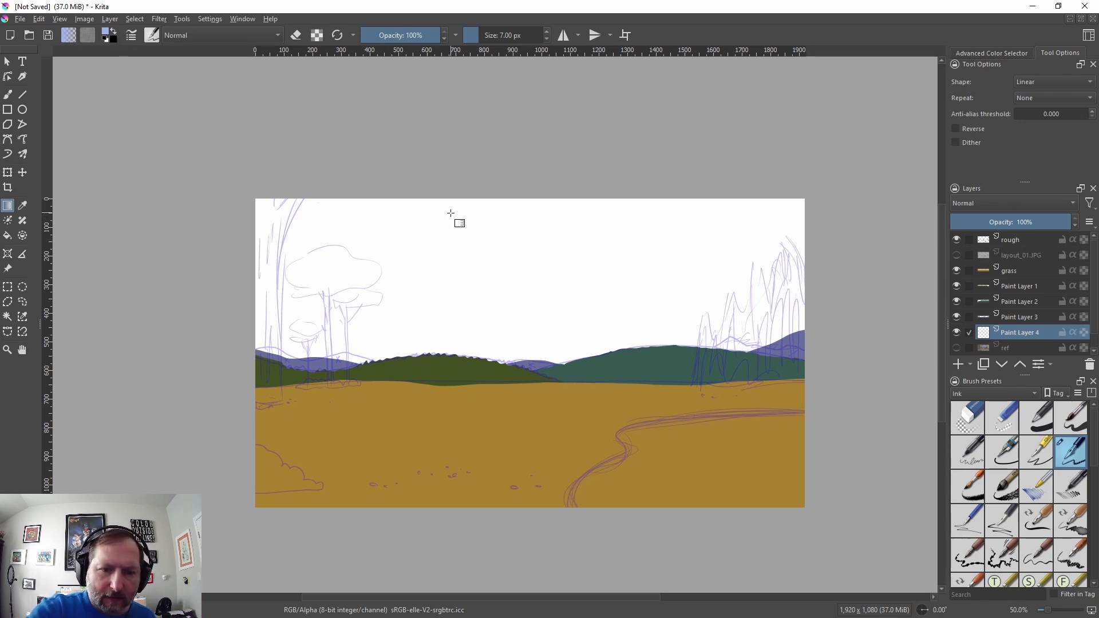
left_click_drag(450, 213, 541, 359)
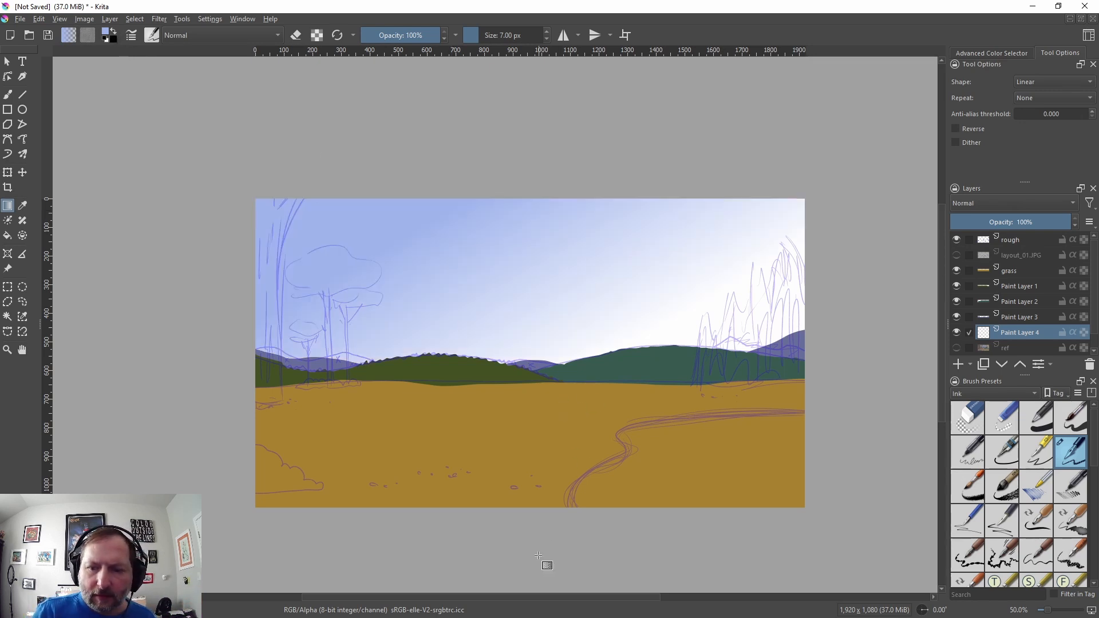
key("ctrl+z")
left_click_drag(490, 168, 593, 430)
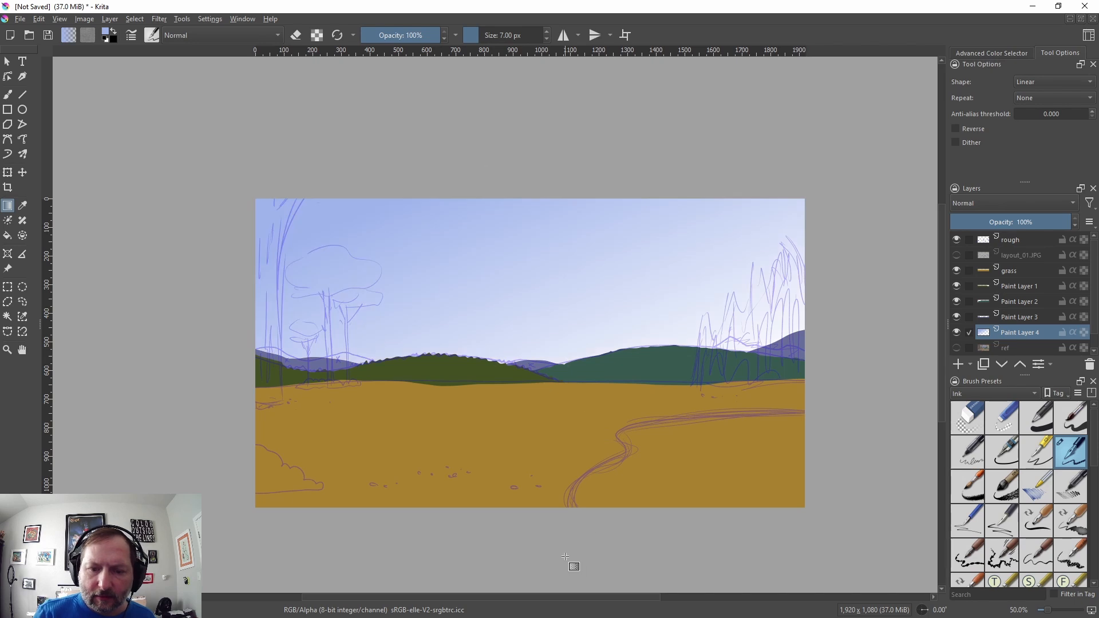
key("ctrl+z")
left_click_drag(517, 178, 570, 378)
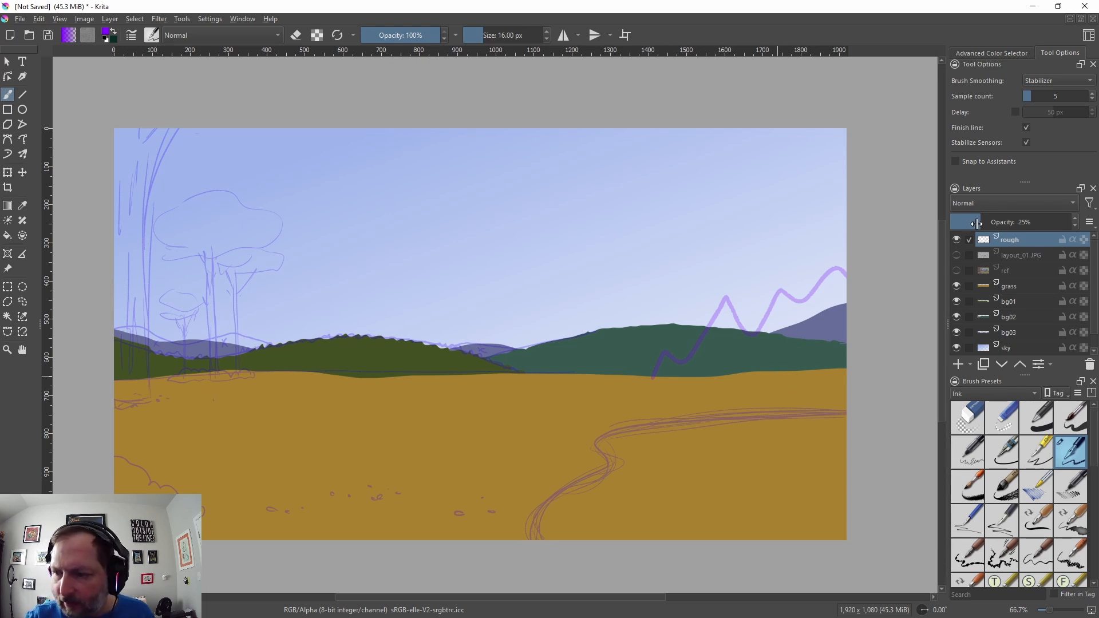
Step: Lower the rough layer's opacity to 15% and add a paint layer directly above the grass layer
left_click_drag(993, 223, 967, 225)
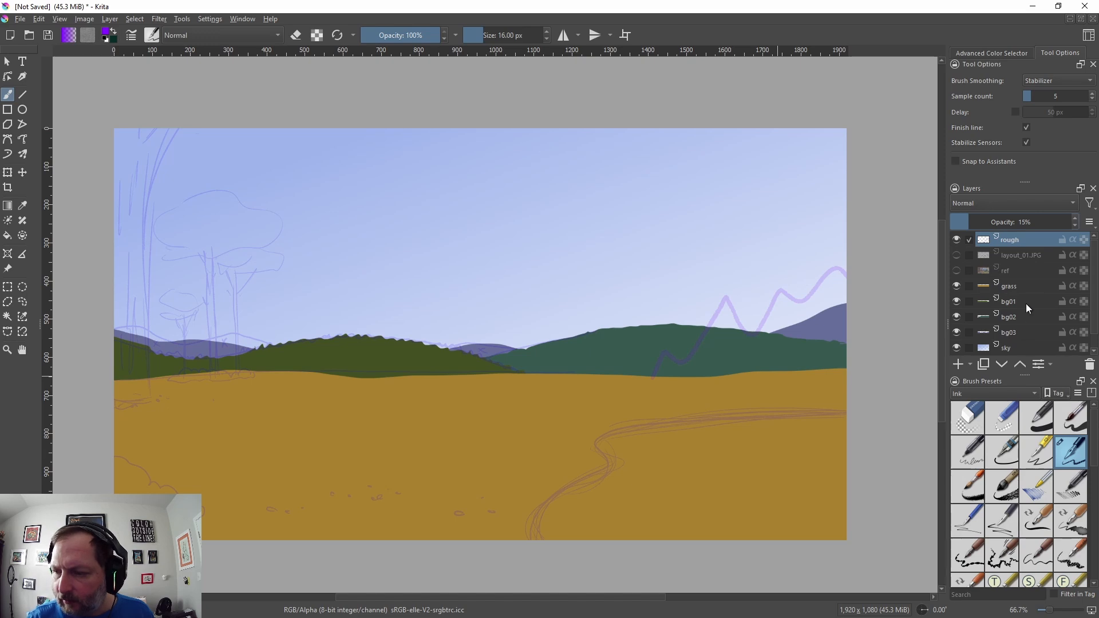
left_click(1014, 290)
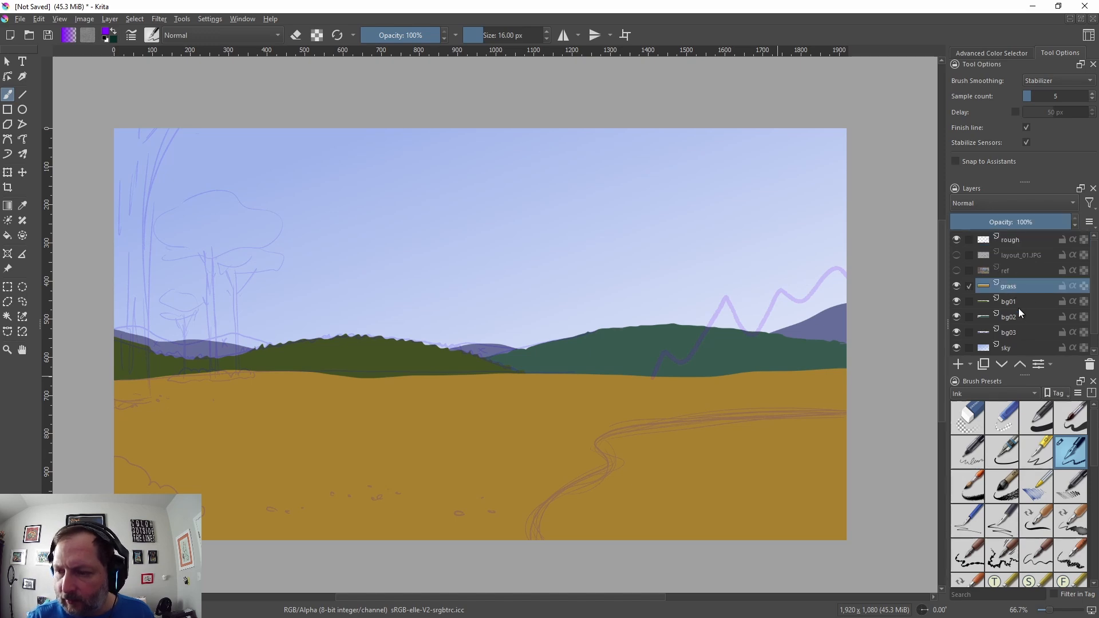
left_click(959, 364)
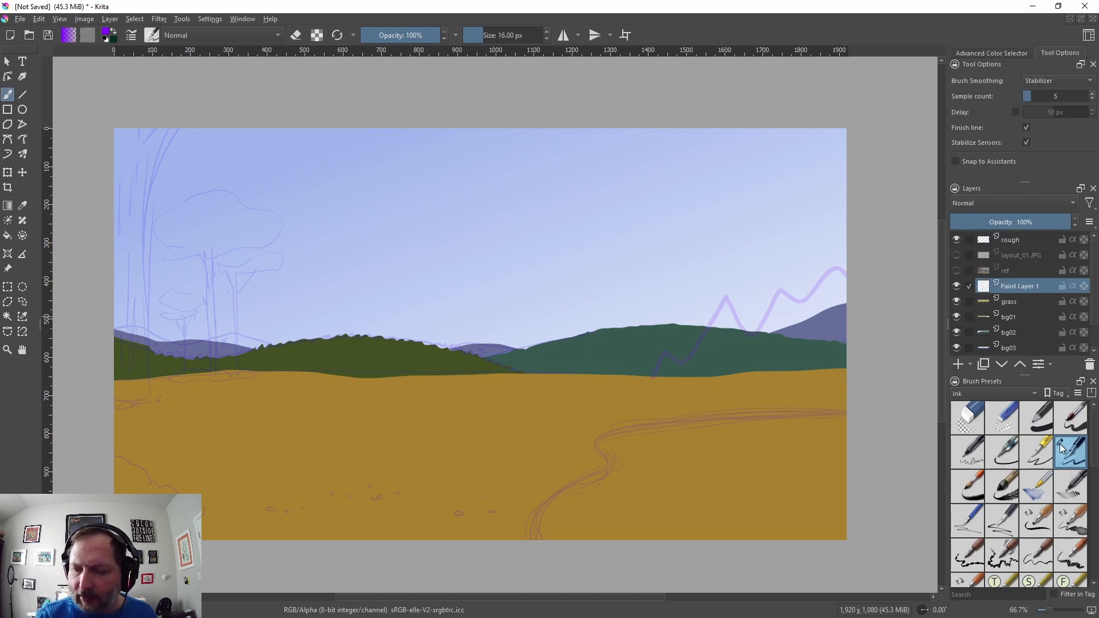
Step: Show the reference picture and sample the dark green of its pine trees
left_click(956, 270)
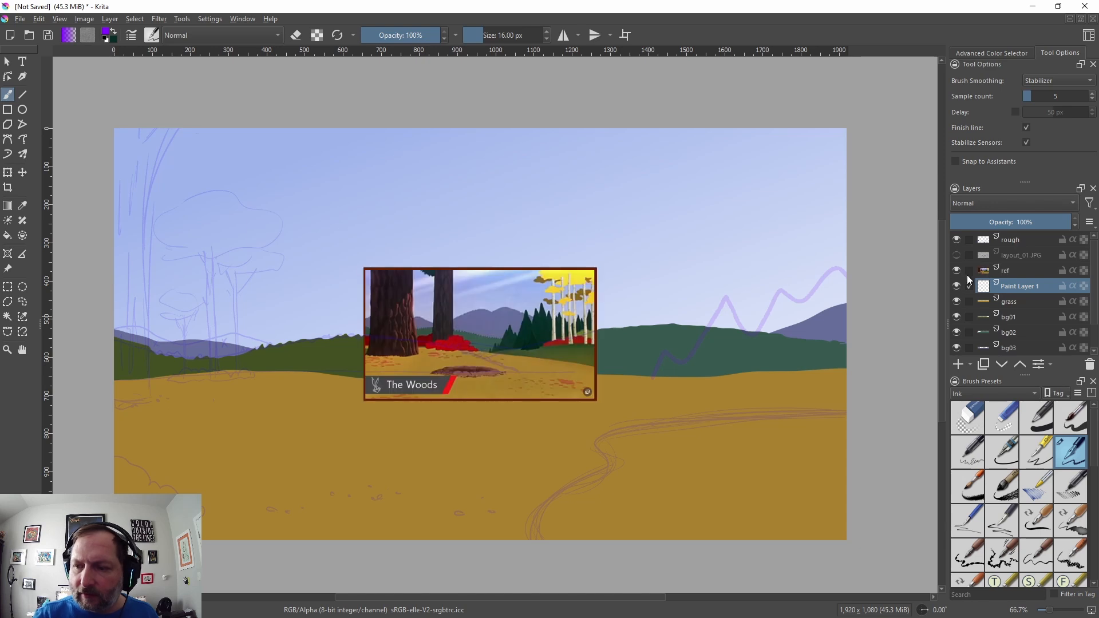
left_click(22, 205)
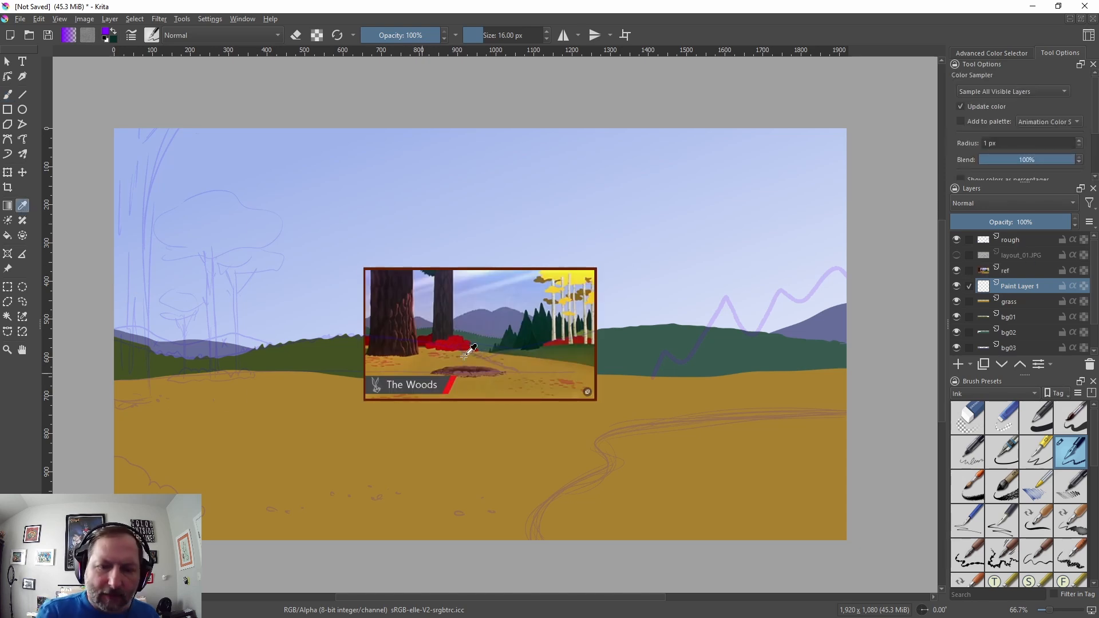
left_click(529, 315)
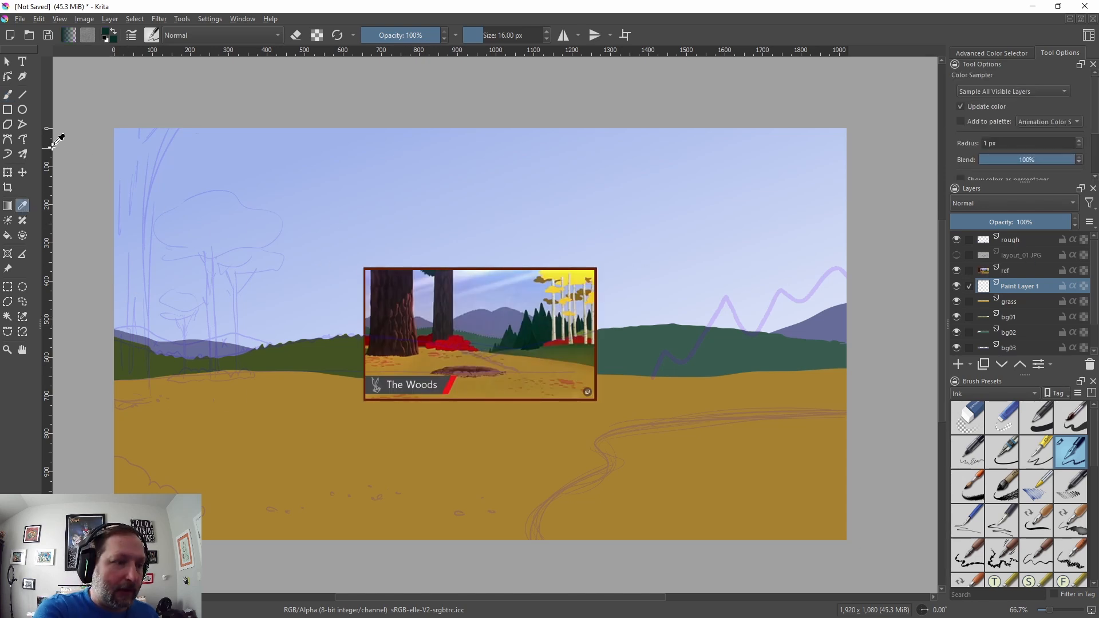
Step: Paint a cluster of pointed dark green pines over the teal hill, starting at 12 px and filling in at 20 px, and move their layer below grass
left_click(7, 94)
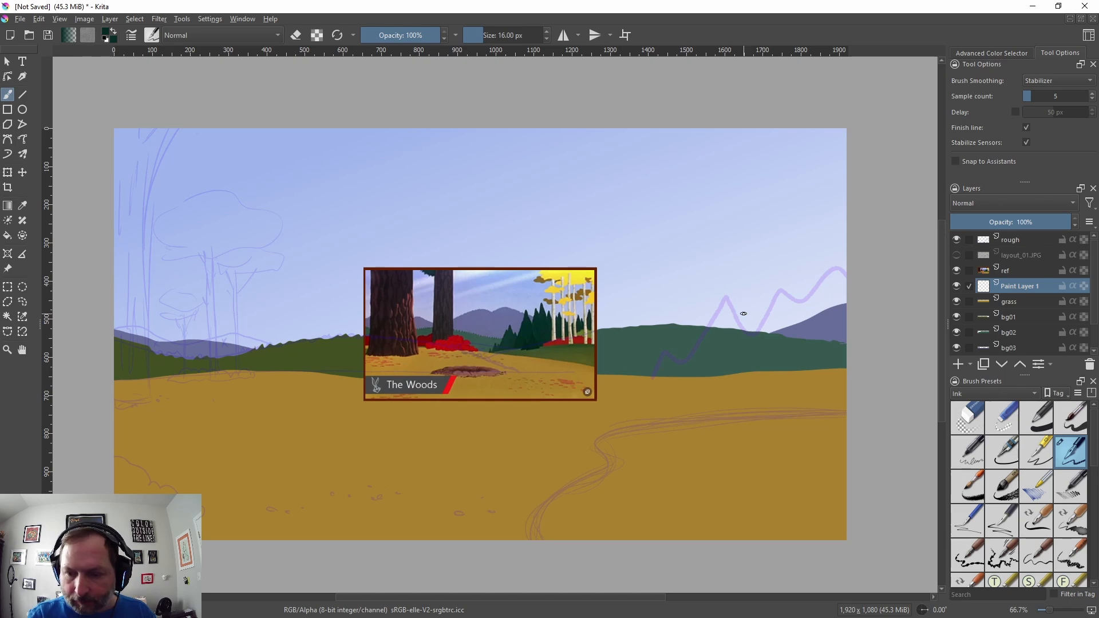
key("bracketleft")
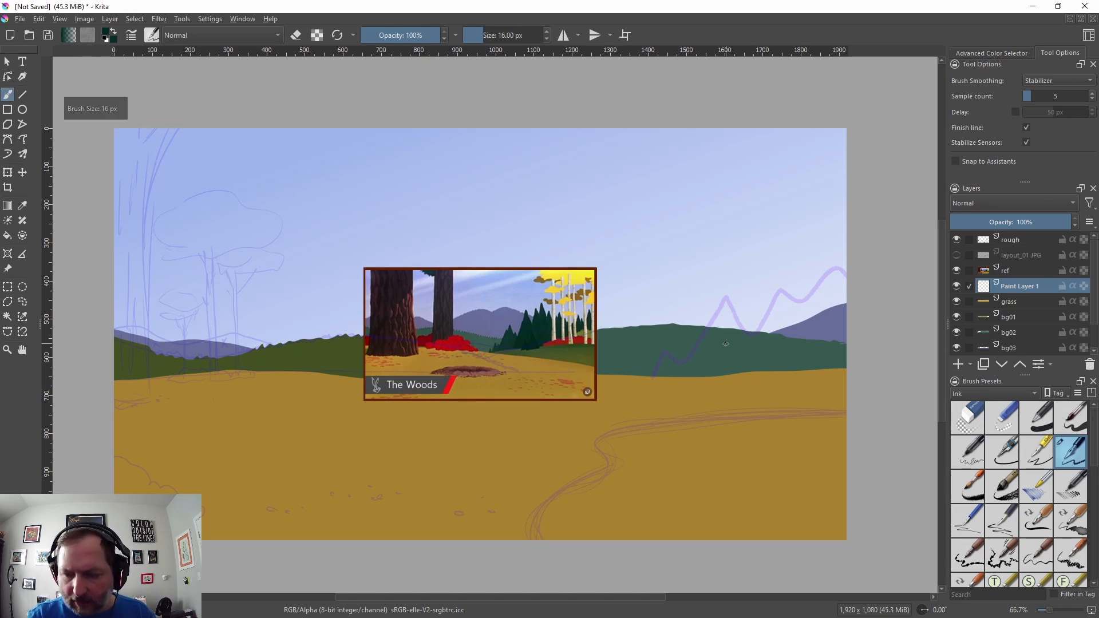
key("bracketleft")
key("bracketleft")
key("bracketleft")
key("bracketleft")
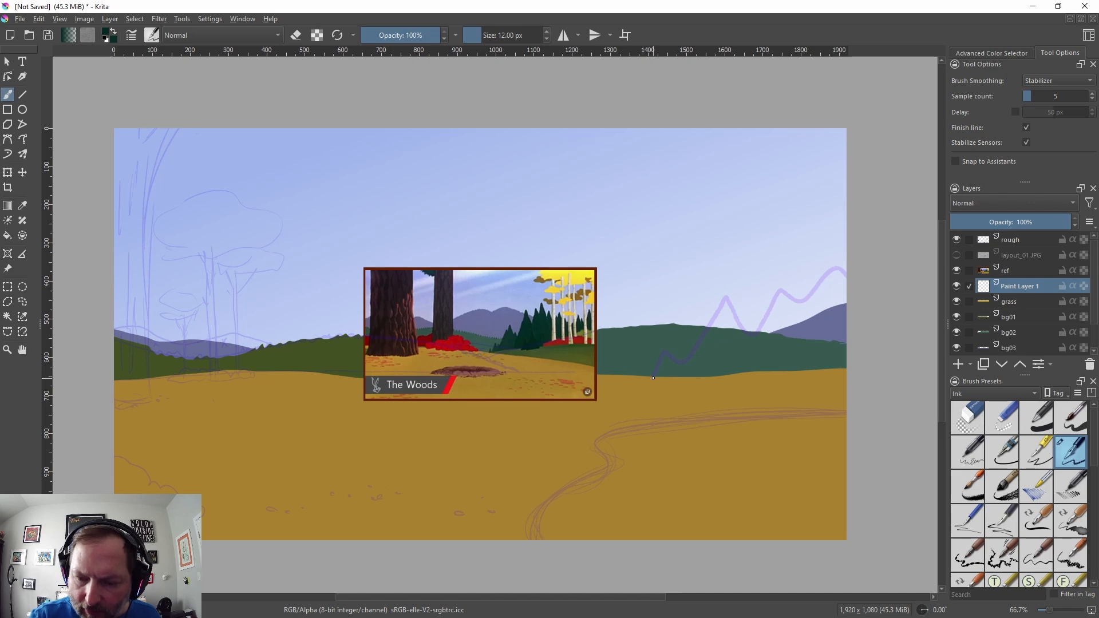
mouse_move(653, 378)
left_mouse_down()
mouse_move(662, 355)
mouse_move(674, 380)
left_mouse_up()
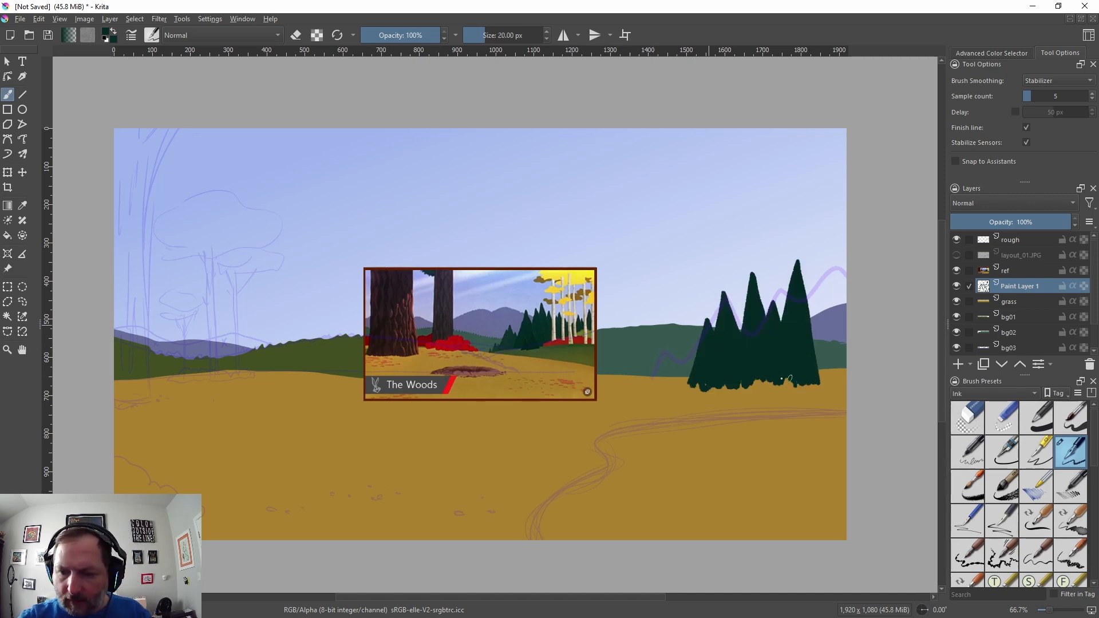
left_click_drag(781, 378, 742, 379)
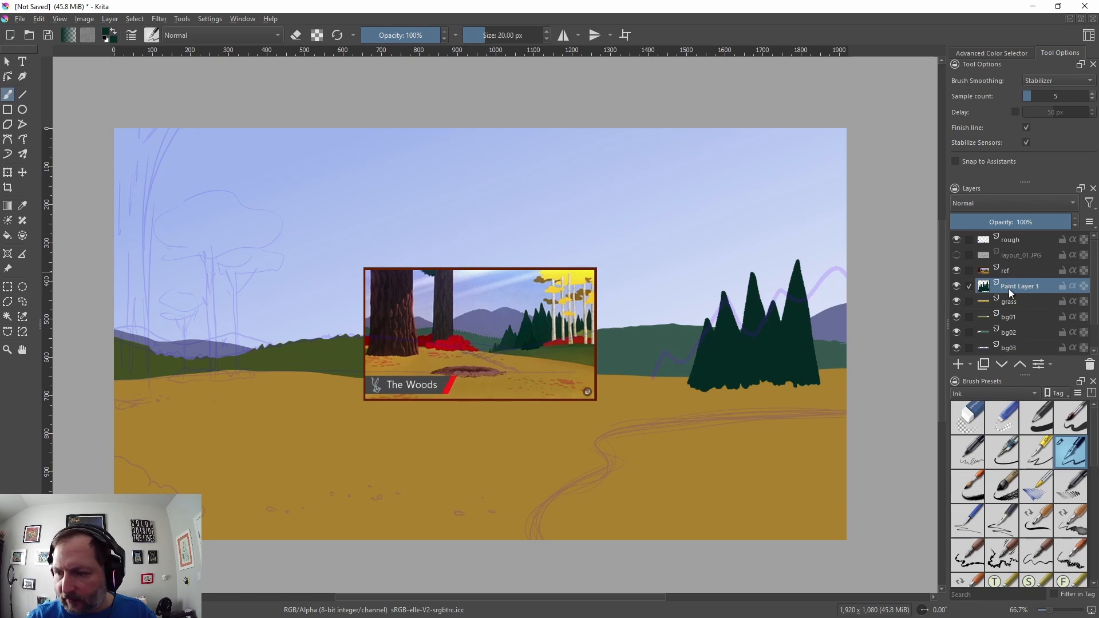
left_click_drag(1011, 291, 1014, 306)
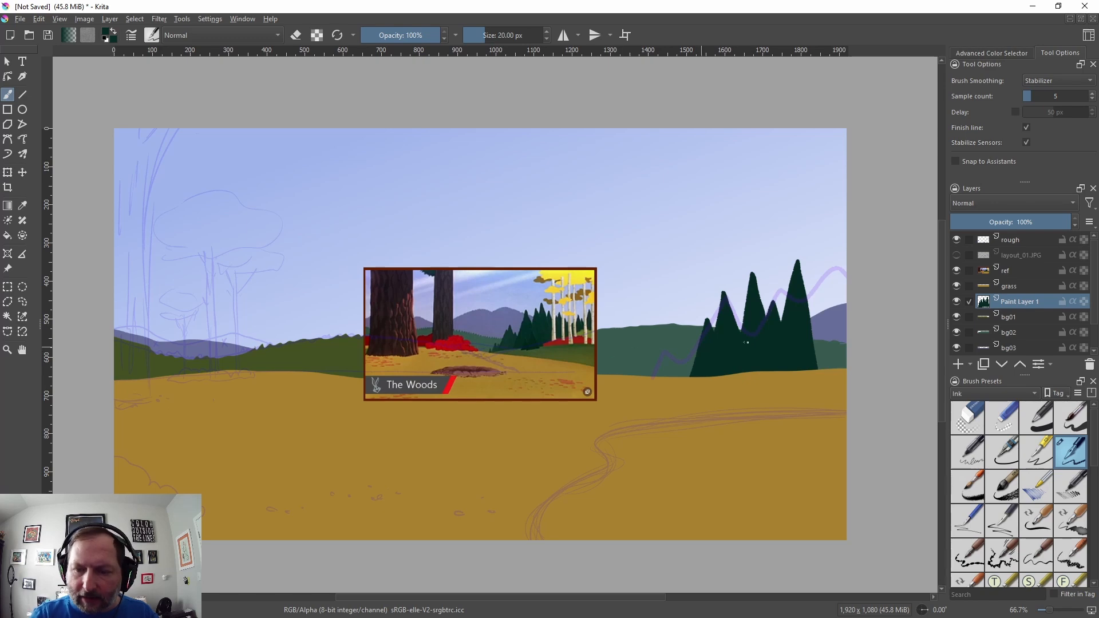
Step: Add a paint layer above bg01 and sample the green of the smaller pines in the reference picture for the brush
left_click(1014, 318)
left_click(957, 364)
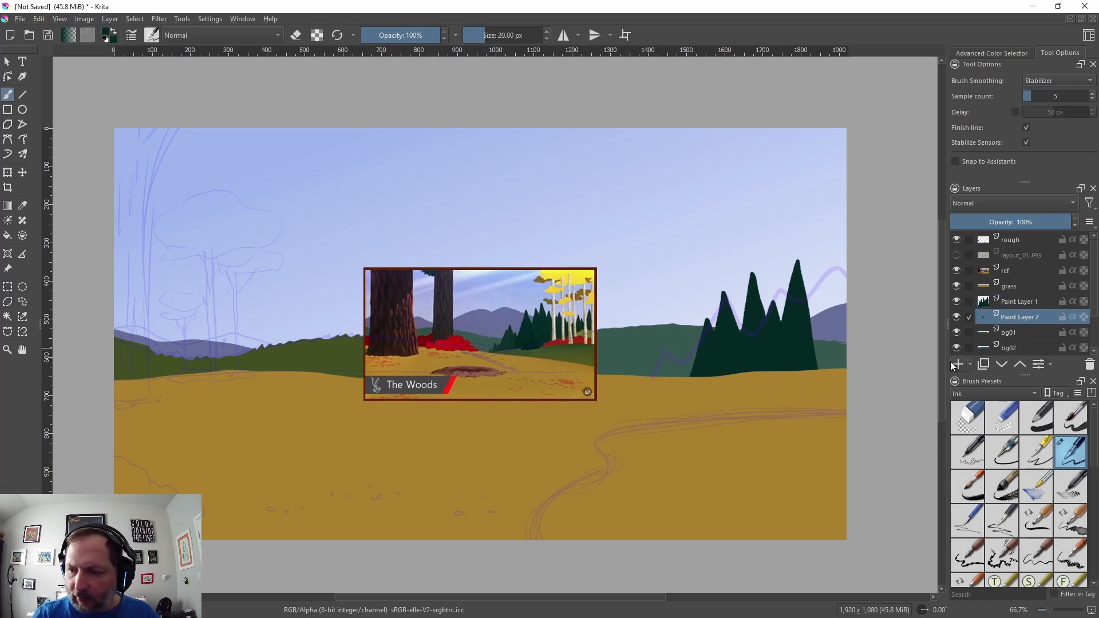
left_click(22, 205)
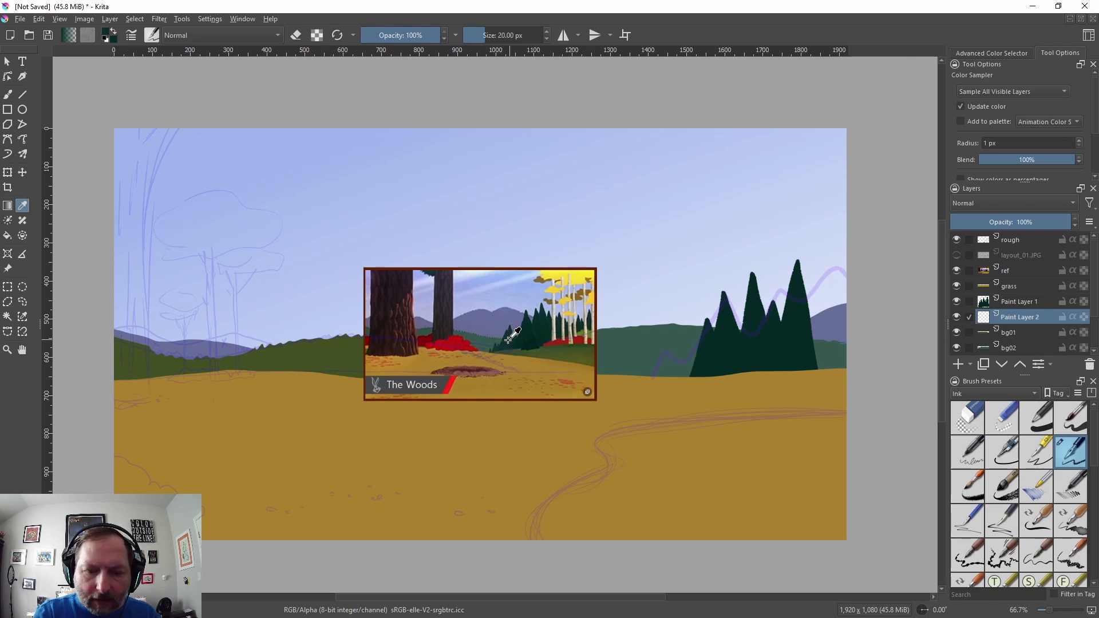
left_click(8, 95)
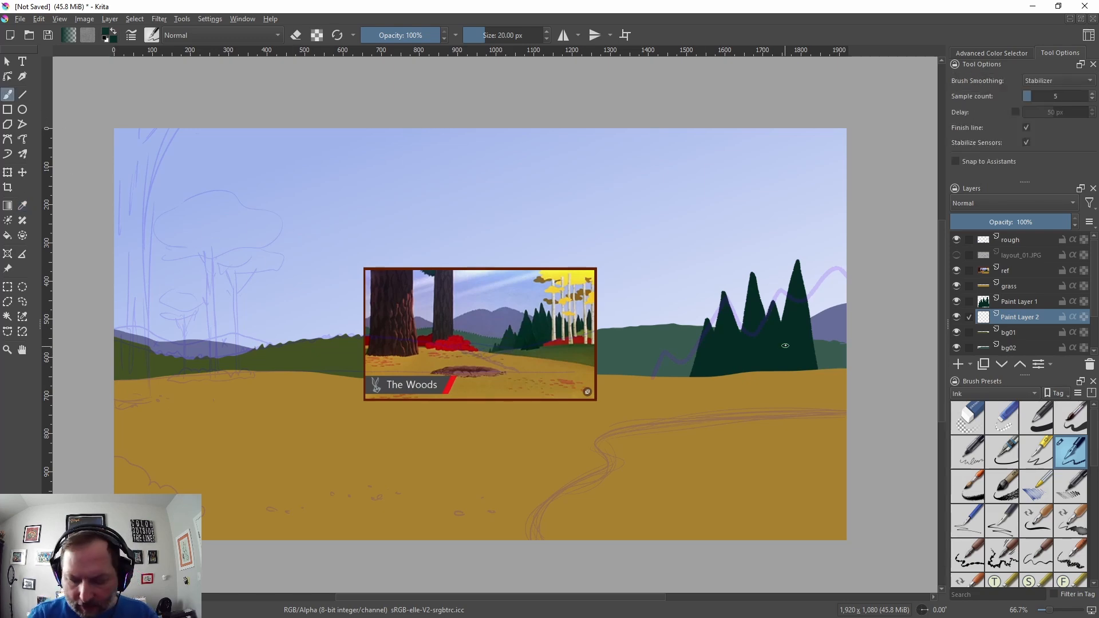
Step: Try painting smaller background pines on both sides of the pine cluster with a 13 px brush, and undo the strokes
key("bracketleft")
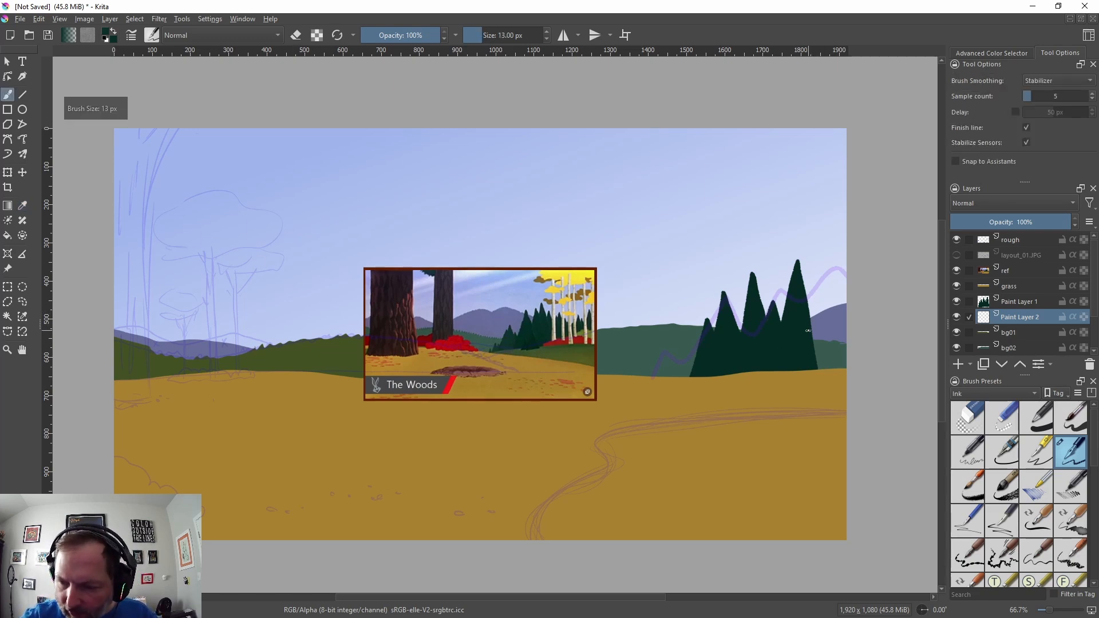
mouse_move(808, 330)
left_mouse_down()
mouse_move(818, 302)
mouse_move(835, 369)
left_mouse_up()
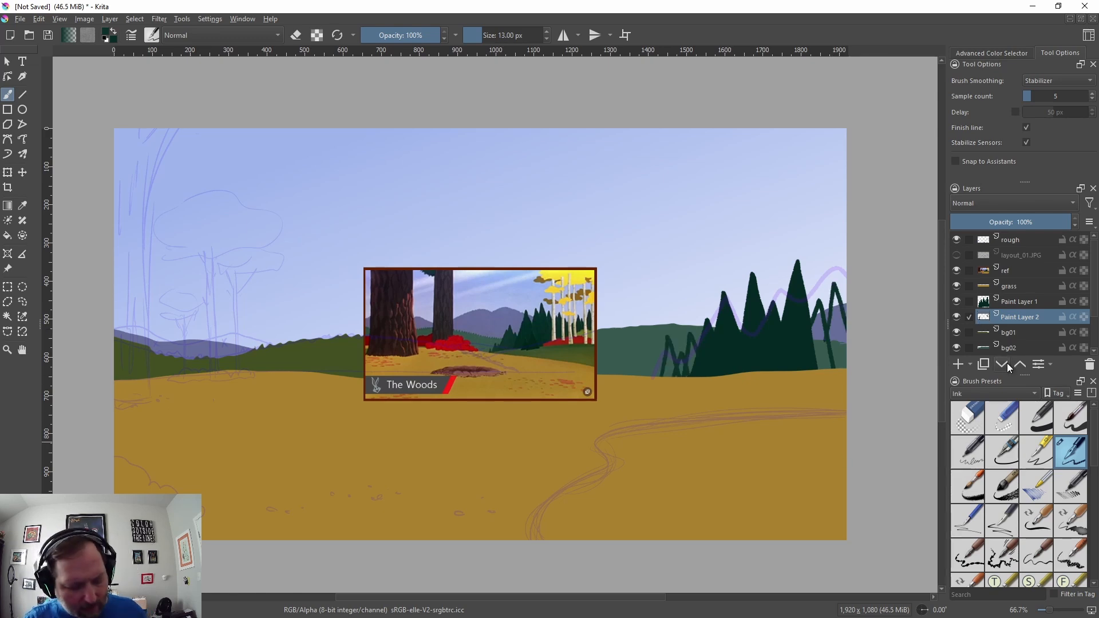
key("ctrl+z")
key("ctrl+z")
key("ctrl+z")
key("ctrl+z")
key("ctrl+z")
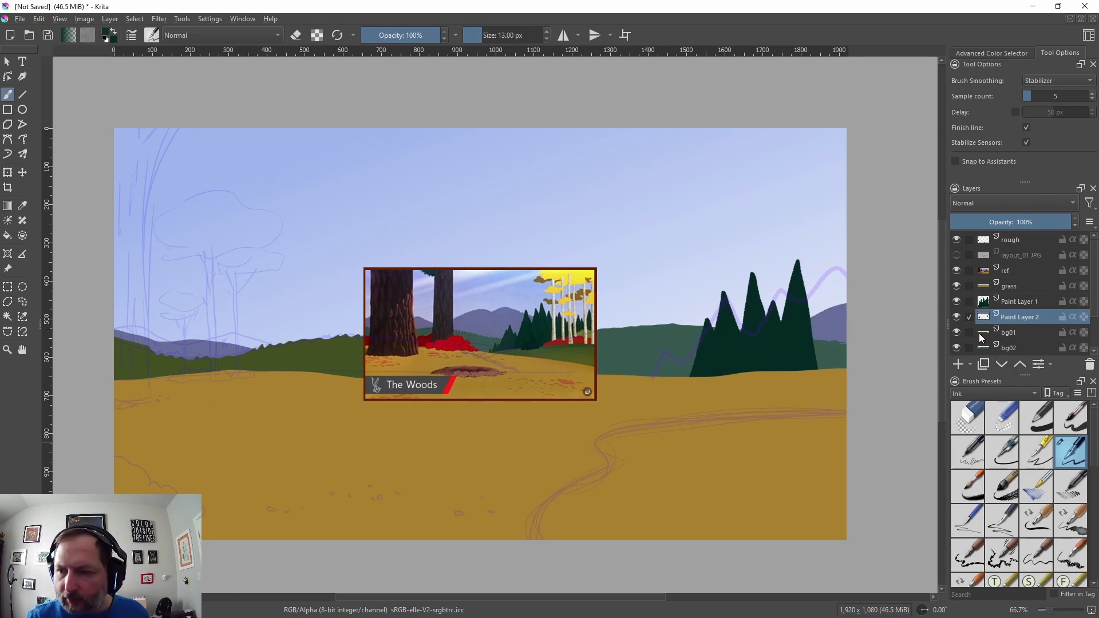
Step: Shift the brush colour to a slightly bluer dark green by setting Blue to 50 (#0d3332)
left_click(106, 33)
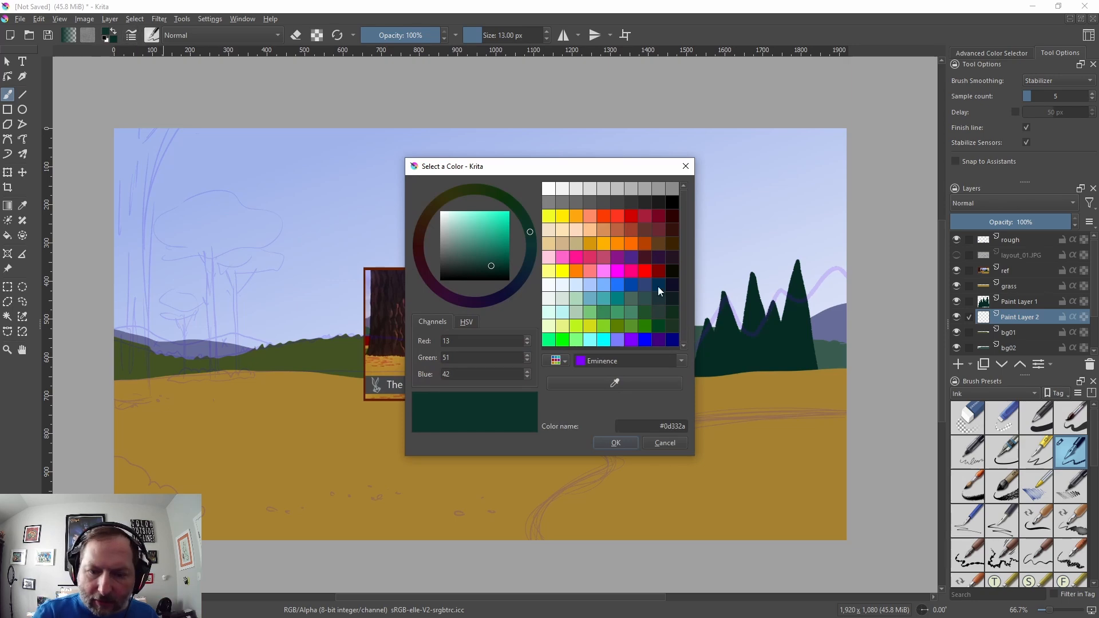
left_click(468, 322)
left_click(440, 323)
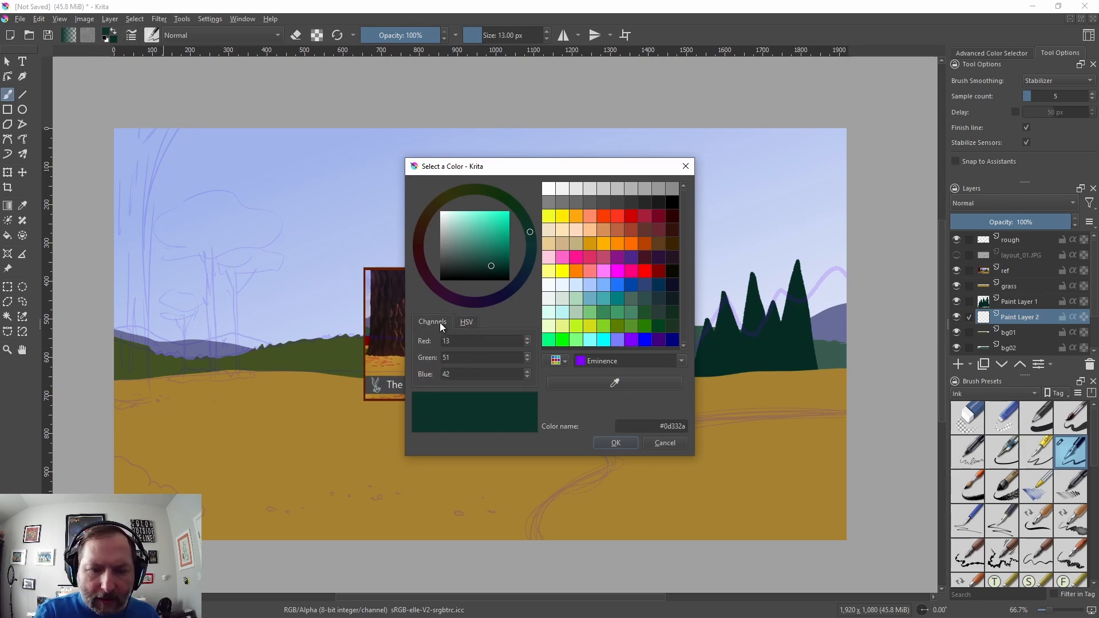
scroll(527, 370, "up", 4)
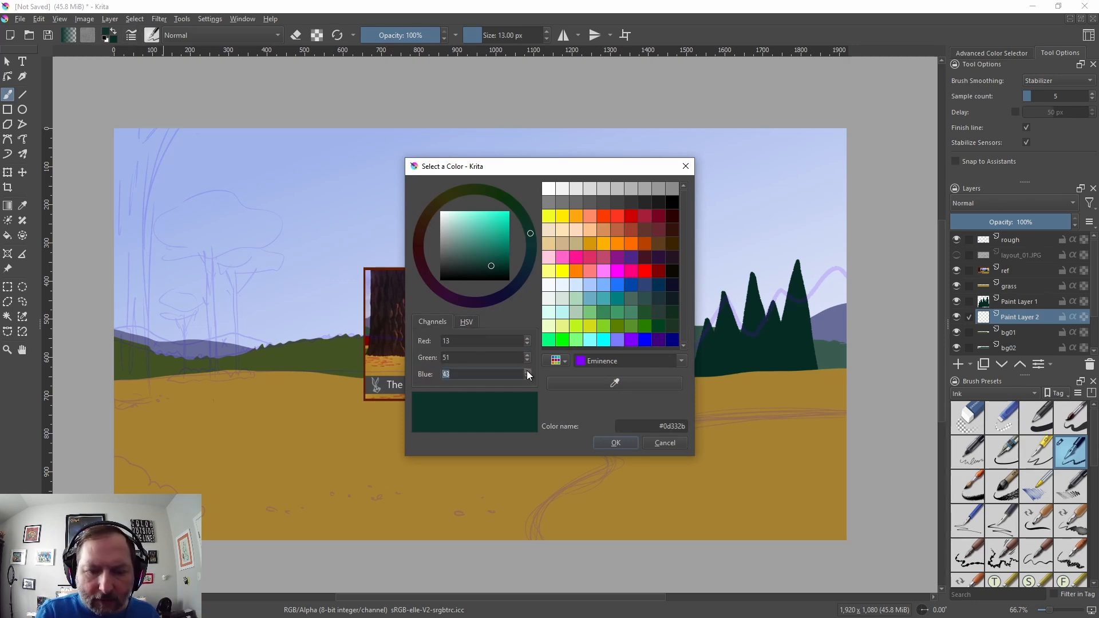
scroll(526, 370, "up", 4)
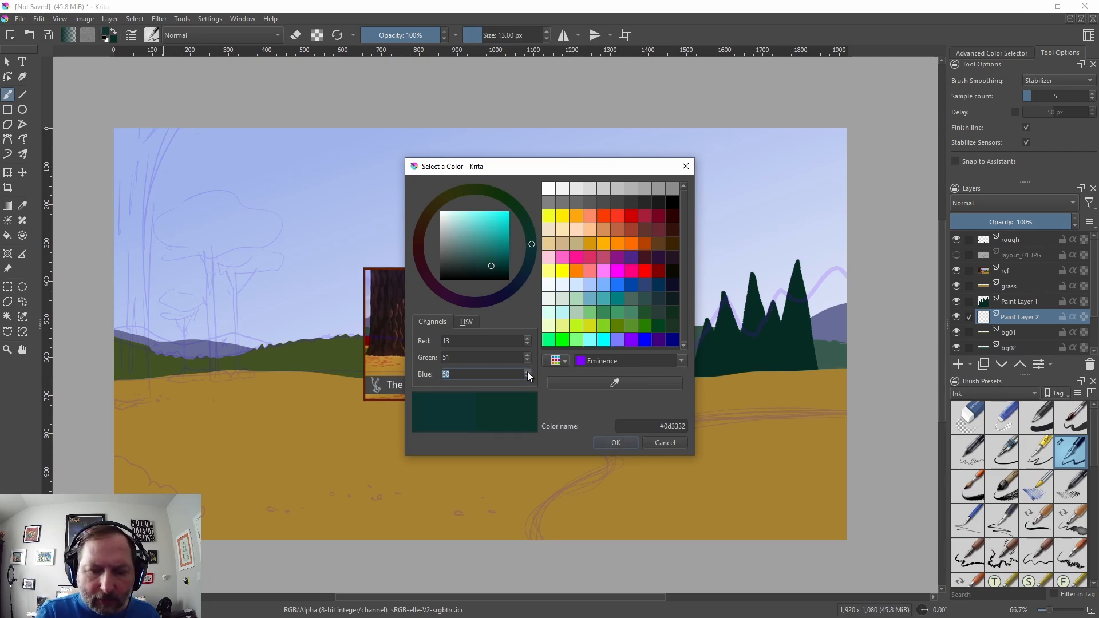
left_click(615, 442)
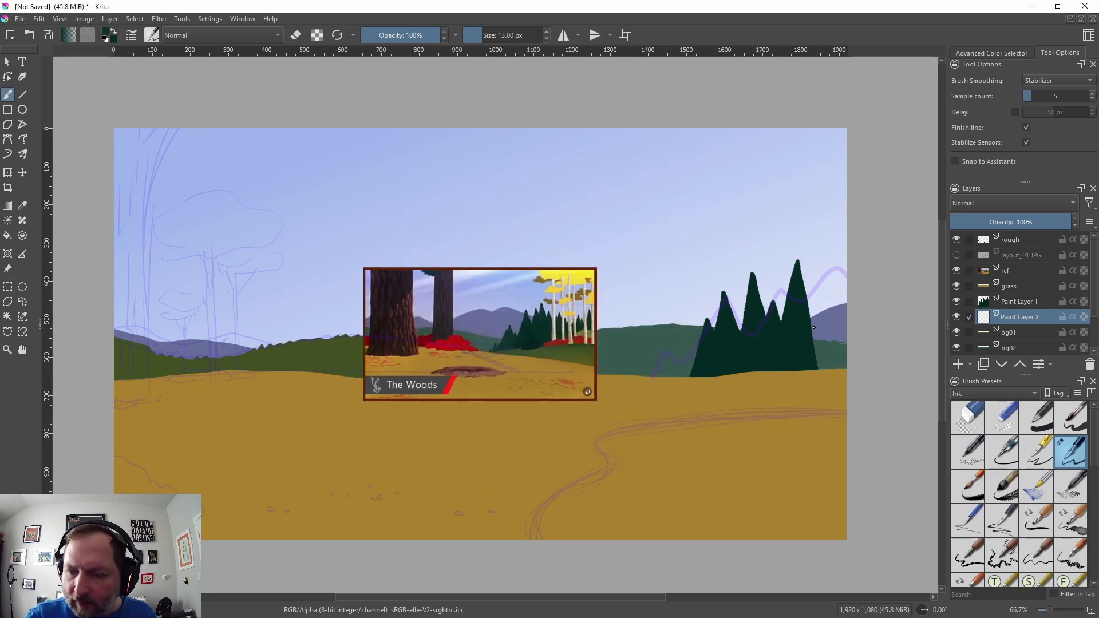
Step: Paint smaller pointed background pines on both sides of the dark pine cluster with a 13 px brush
mouse_move(809, 339)
left_mouse_down()
mouse_move(819, 305)
mouse_move(828, 368)
mouse_move(833, 290)
mouse_move(846, 336)
mouse_move(834, 368)
mouse_move(847, 303)
left_mouse_up()
key("ctrl+z")
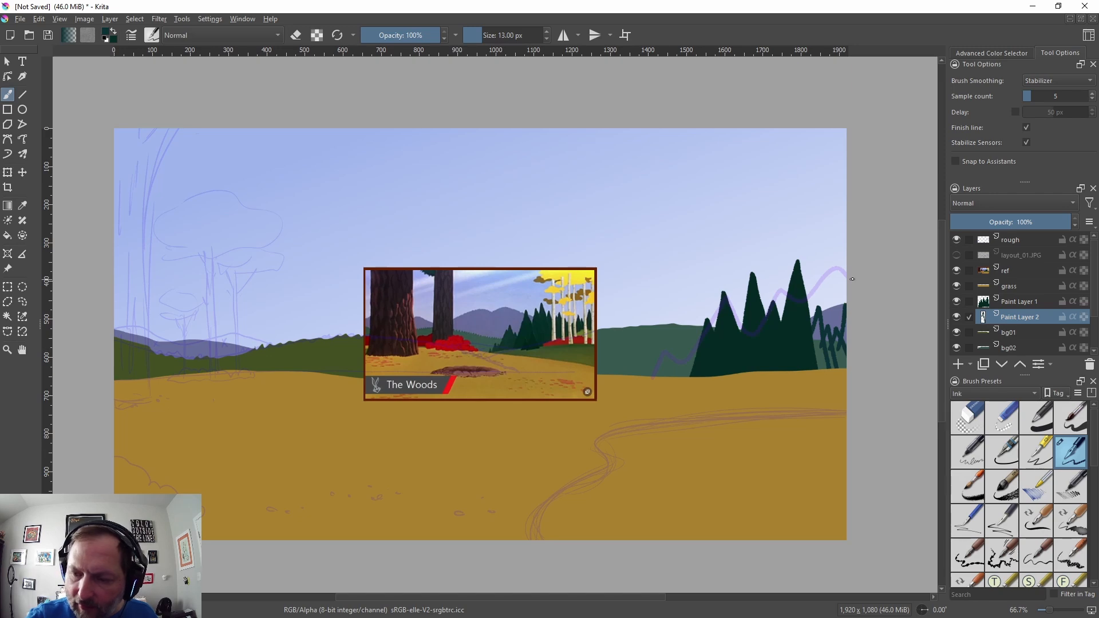
left_click_drag(694, 363, 675, 353)
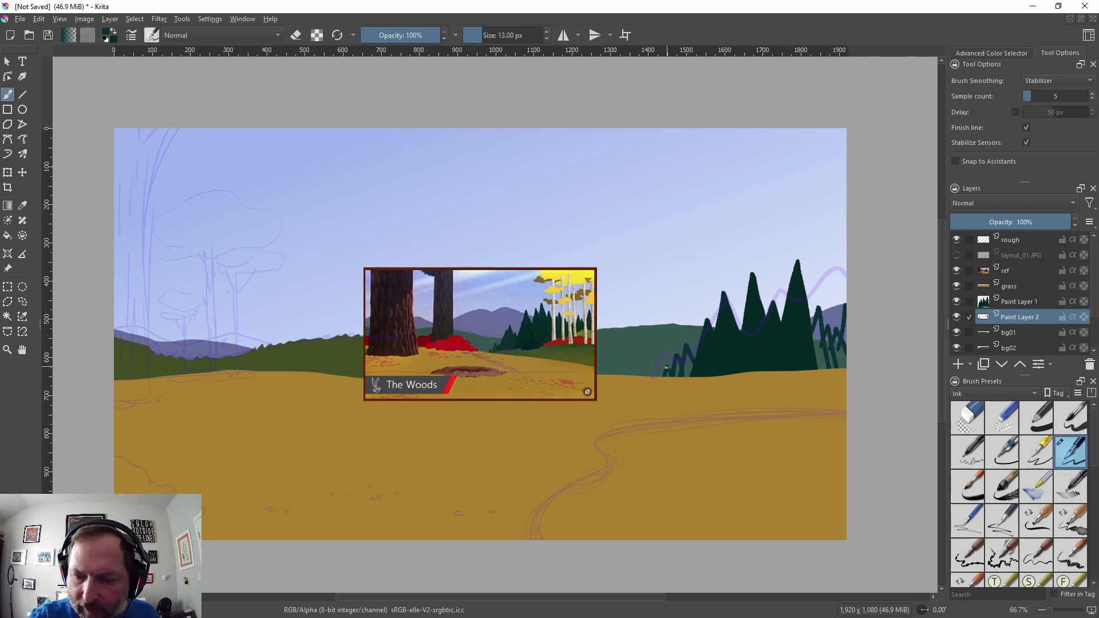
left_click_drag(654, 377, 662, 372)
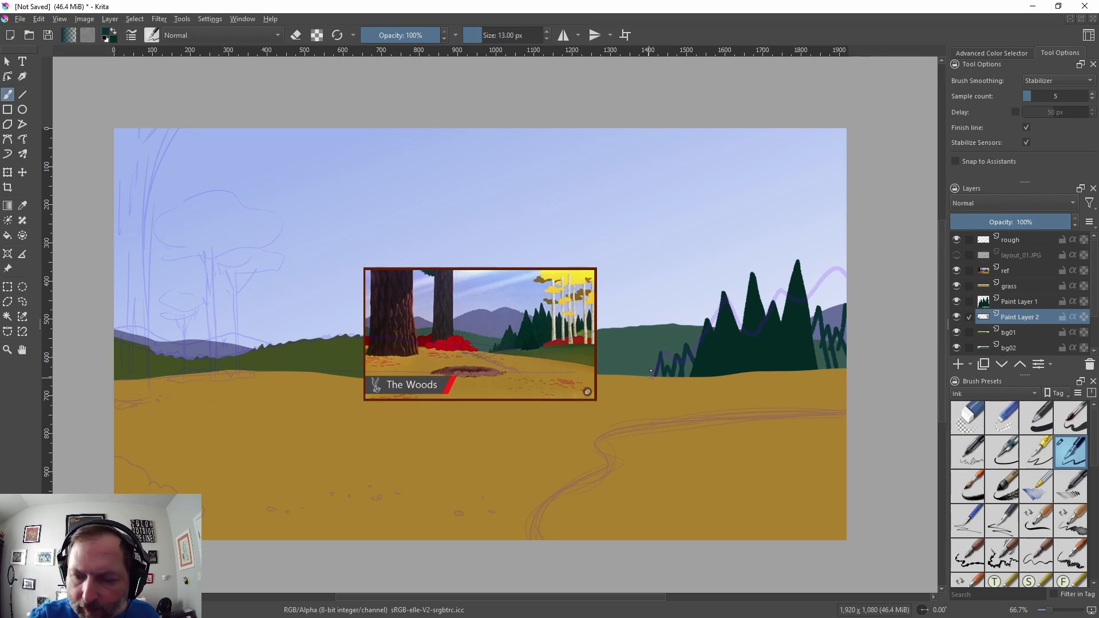
mouse_move(819, 316)
left_mouse_down()
mouse_move(819, 375)
mouse_move(831, 349)
left_mouse_up()
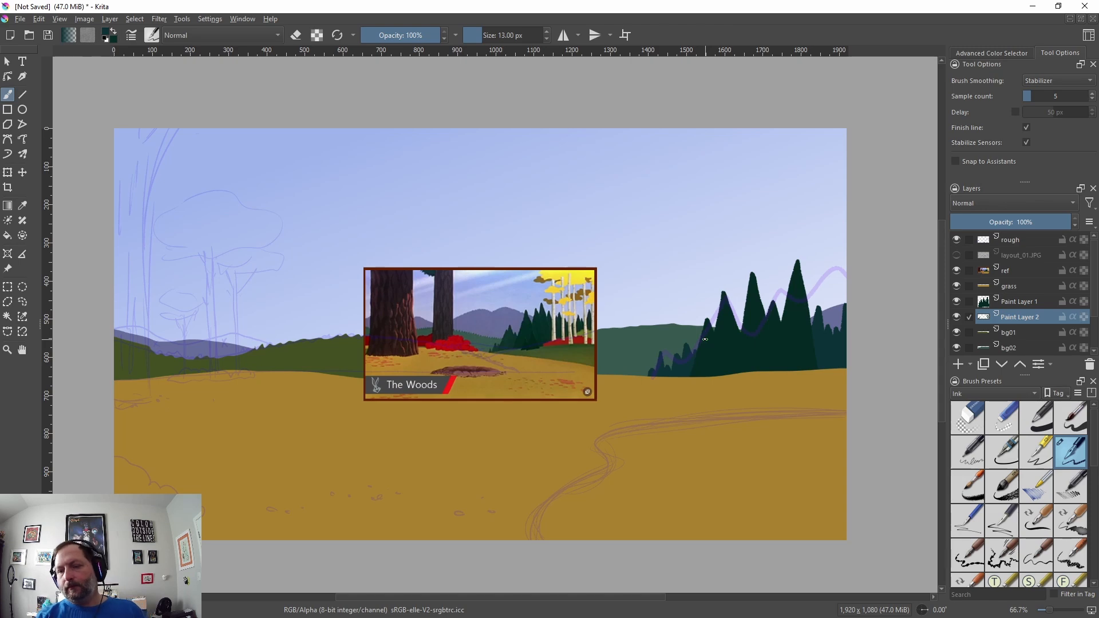
Step: Add a paint layer above grass and paint small bushes along the pine cluster's base in the green sampled from the pines
left_click(1011, 290)
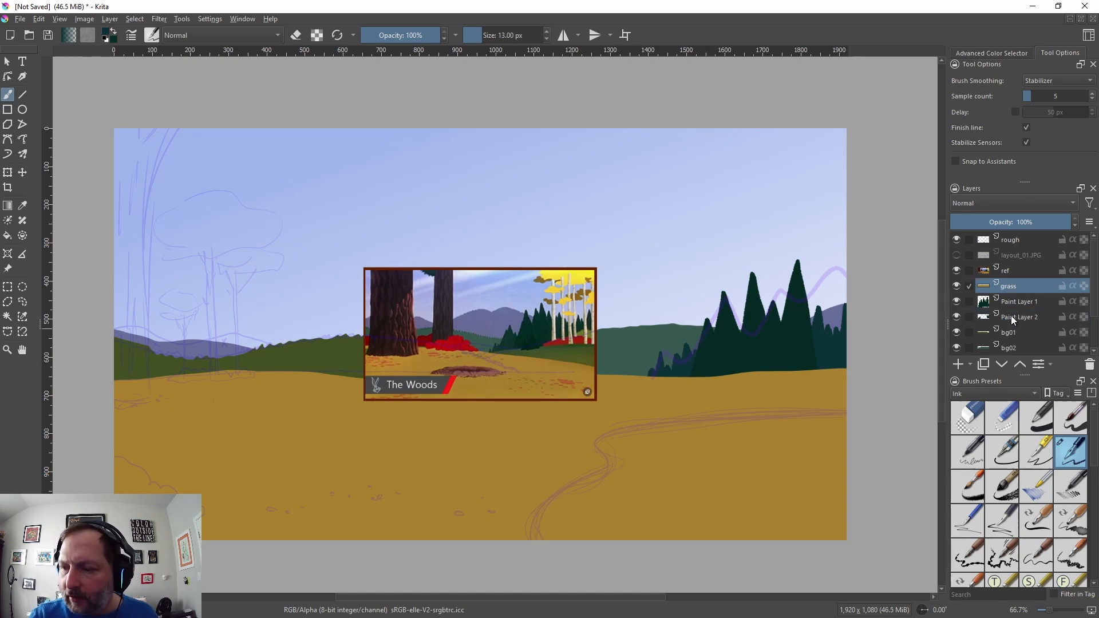
left_click(958, 364)
left_click(23, 205)
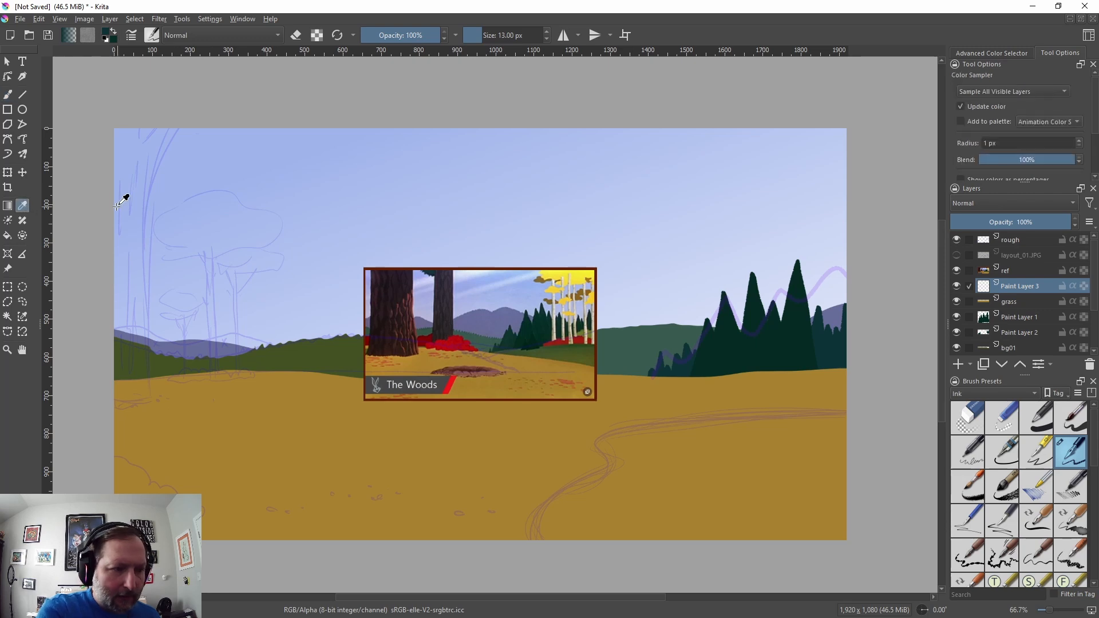
left_click(8, 94)
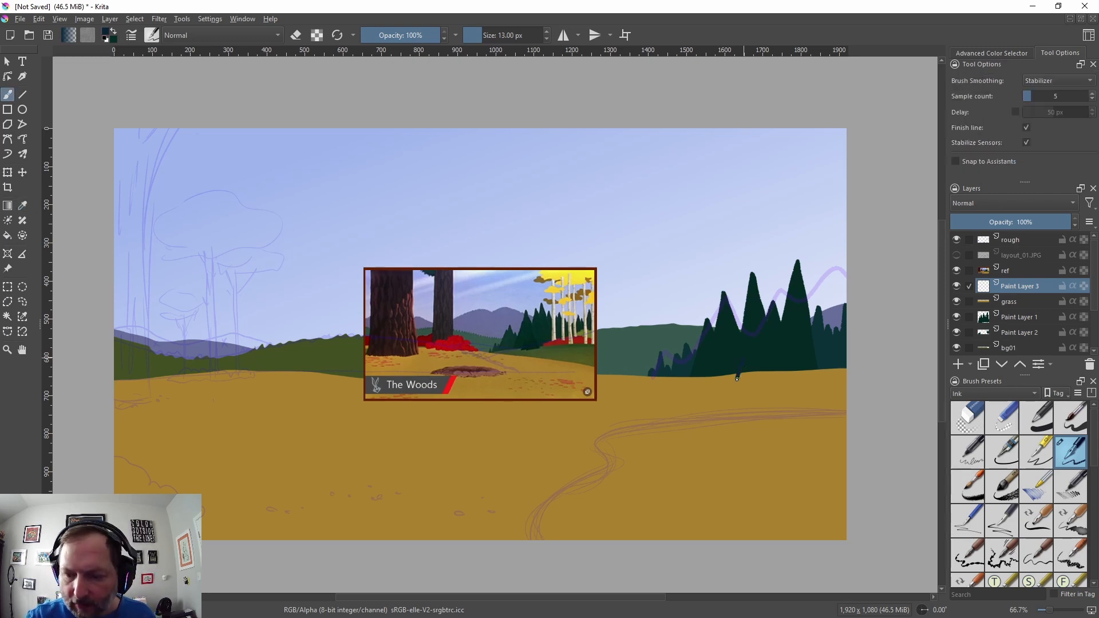
key("ctrl+z")
left_click(748, 352, "ctrl")
mouse_move(748, 358)
left_mouse_down()
mouse_move(755, 381)
mouse_move(754, 364)
left_mouse_up()
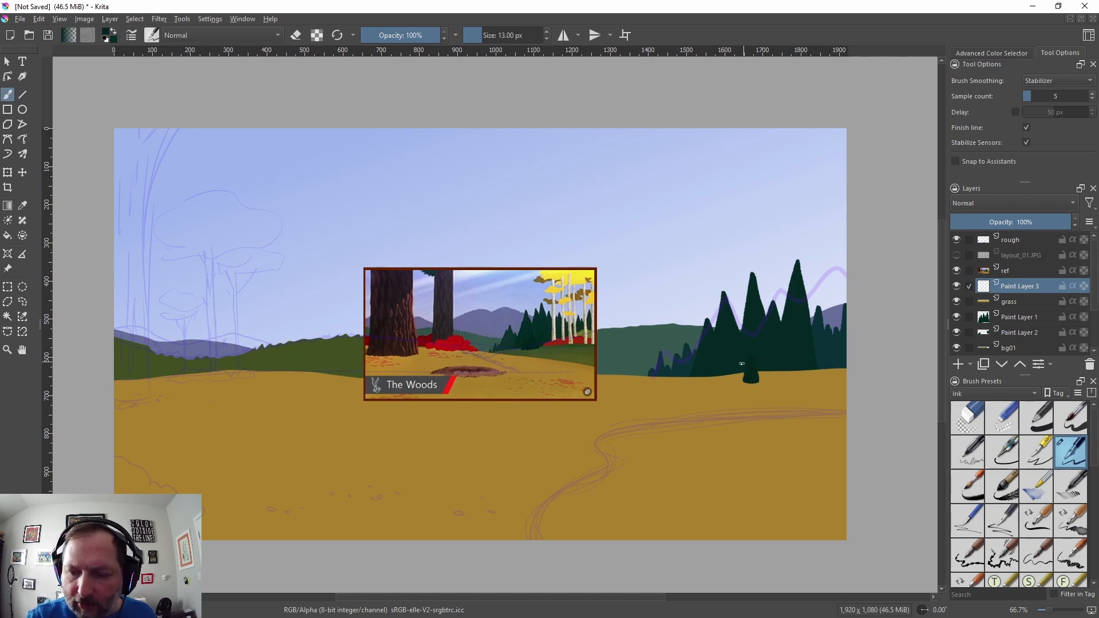
left_click_drag(824, 358, 839, 376)
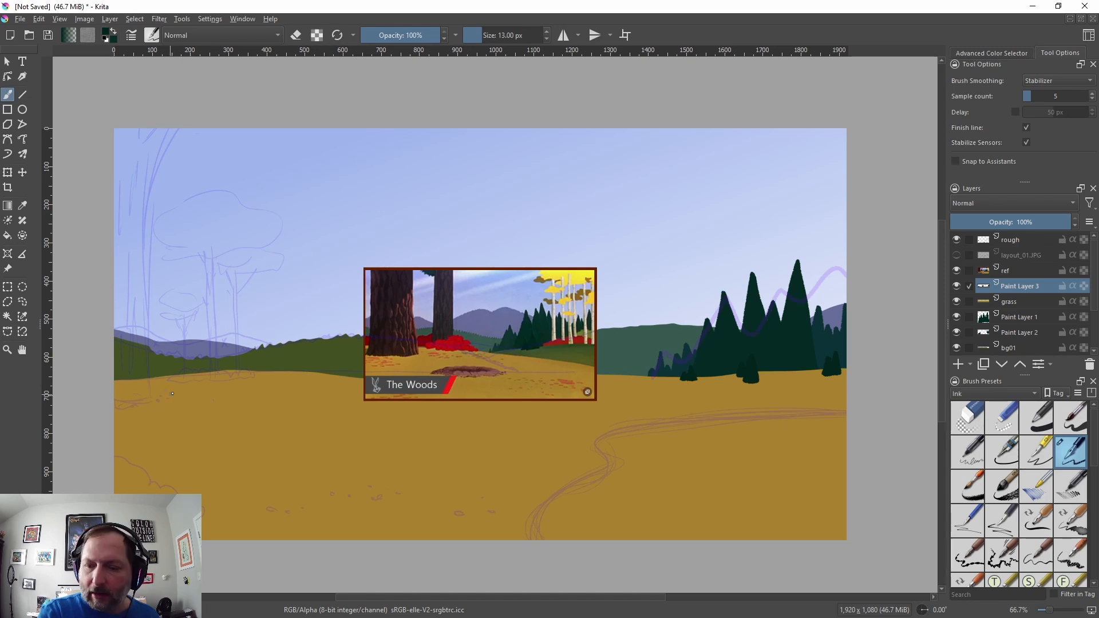
Step: Paint a large dark green tree trunk with a forked branch along the canvas's left edge using a 26 px brush, and hide the rough layer
key("bracketright")
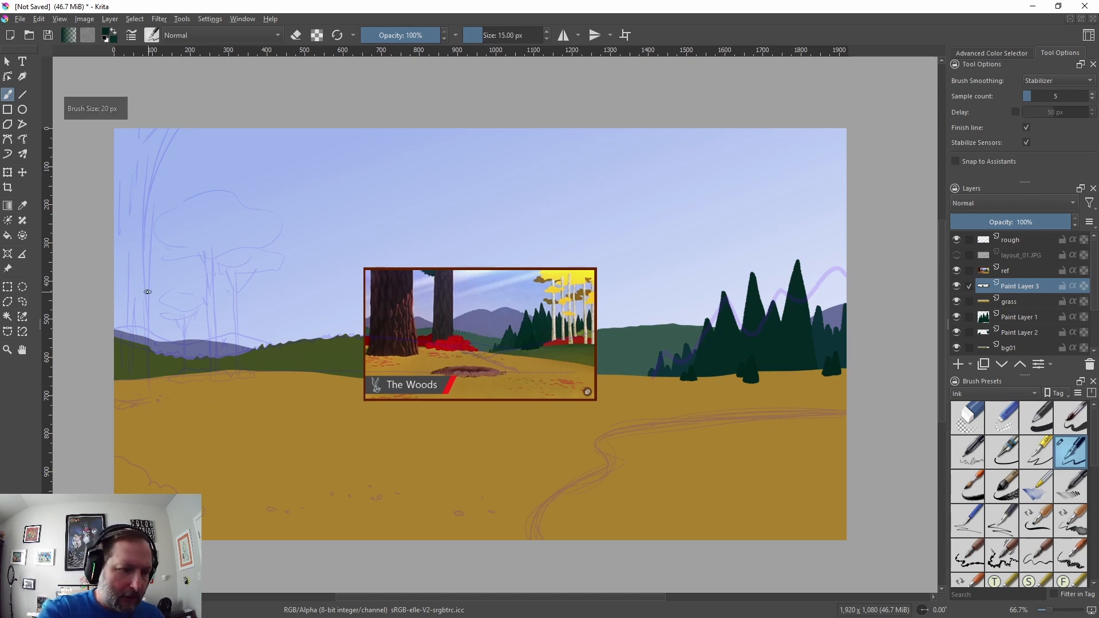
key("bracketright")
key("bracketright")
key("bracketright")
key("bracketright")
key("bracketright")
key("bracketright")
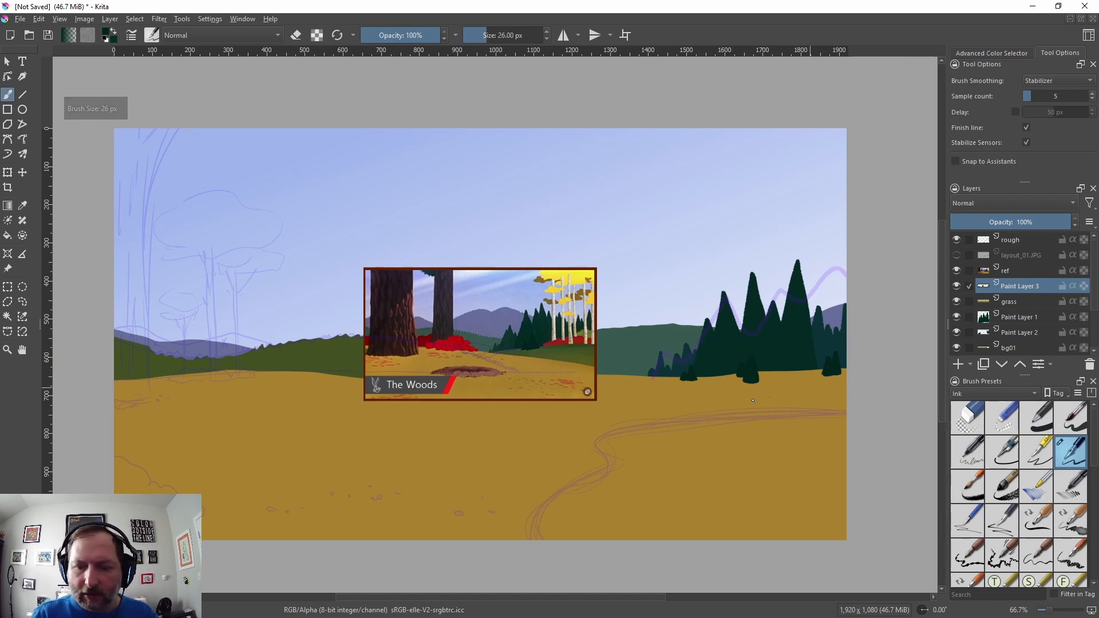
mouse_move(112, 399)
left_mouse_down()
mouse_move(148, 402)
mouse_move(153, 182)
mouse_move(182, 120)
left_mouse_up()
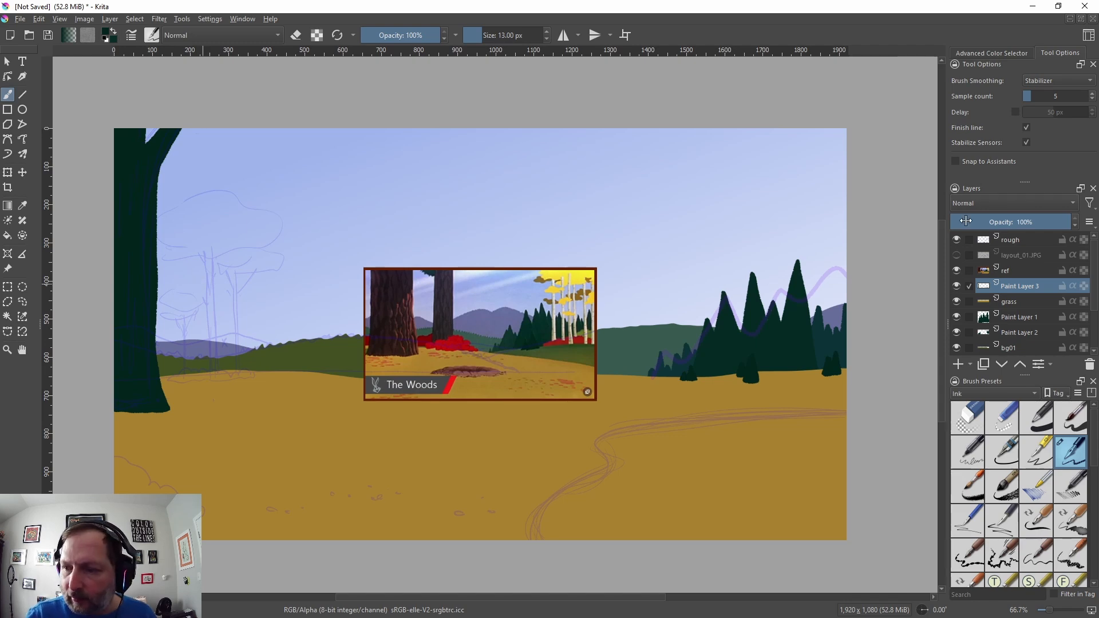
left_click(956, 240)
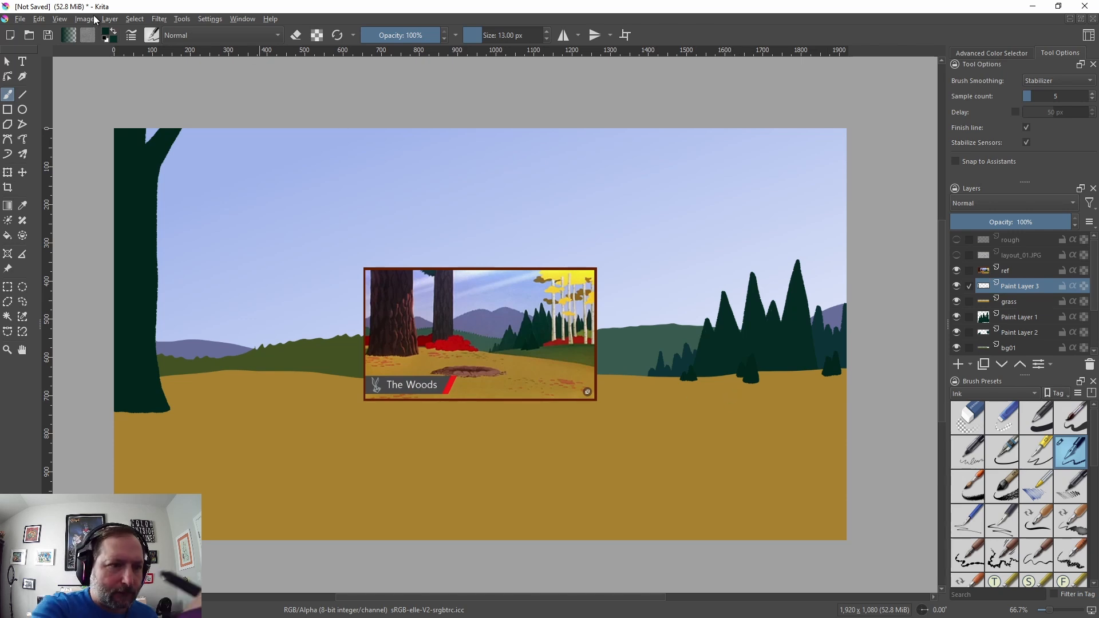
Step: Lighten the dark green brush colour by setting its HSV saturation to 79.89% and value to 22.51% (#0b392a)
left_click(106, 35)
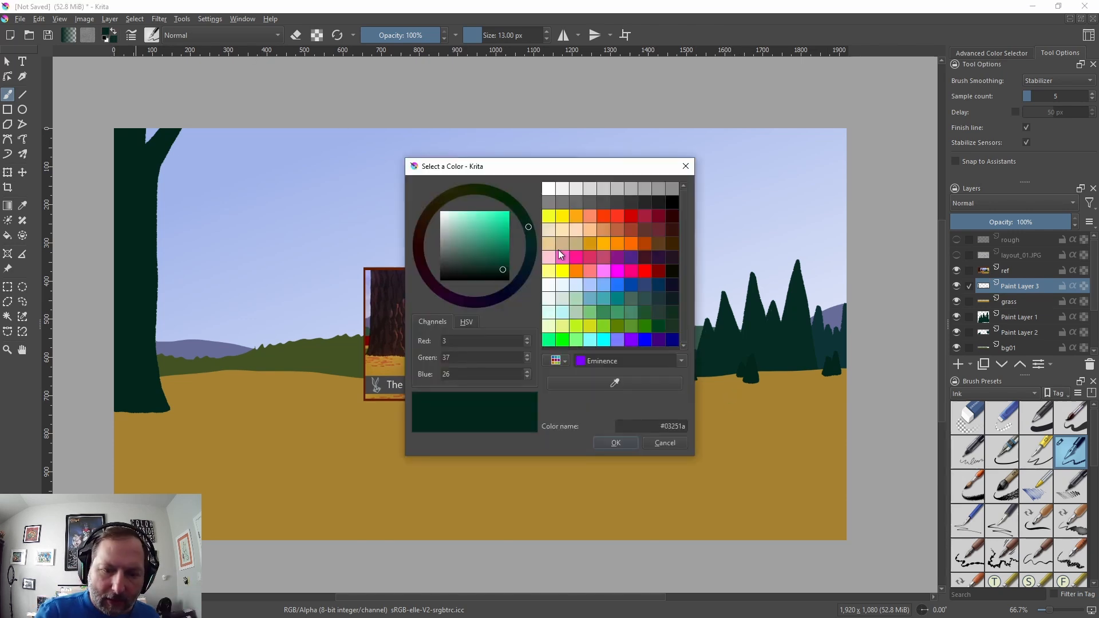
left_click(467, 322)
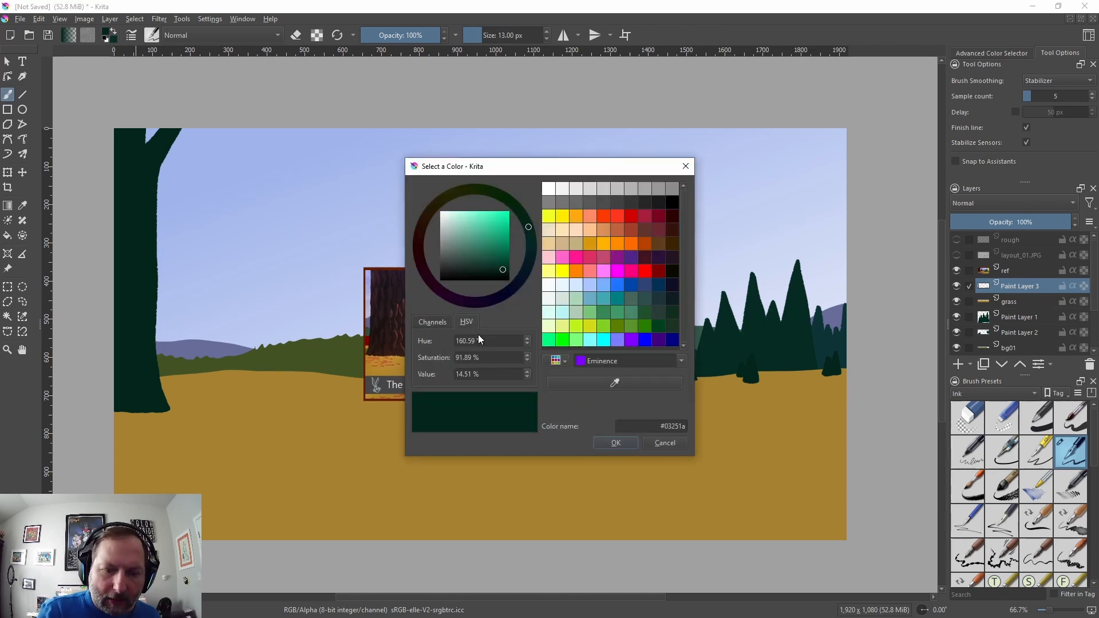
left_click(527, 360)
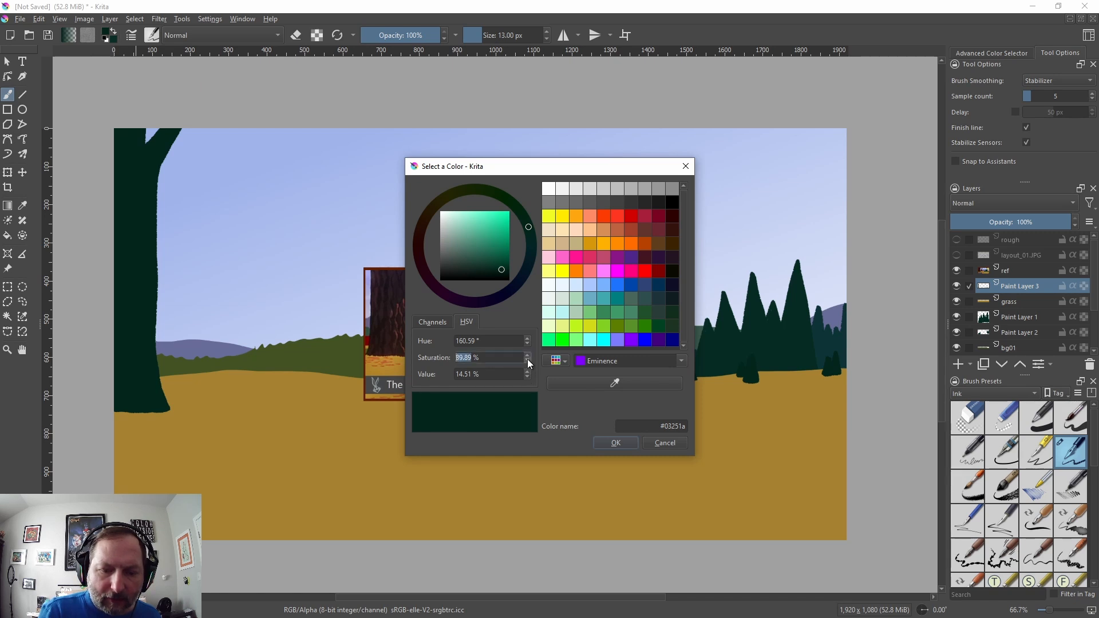
left_click(529, 362)
left_click(527, 376)
left_click(528, 369)
left_click(528, 369)
left_click(527, 368)
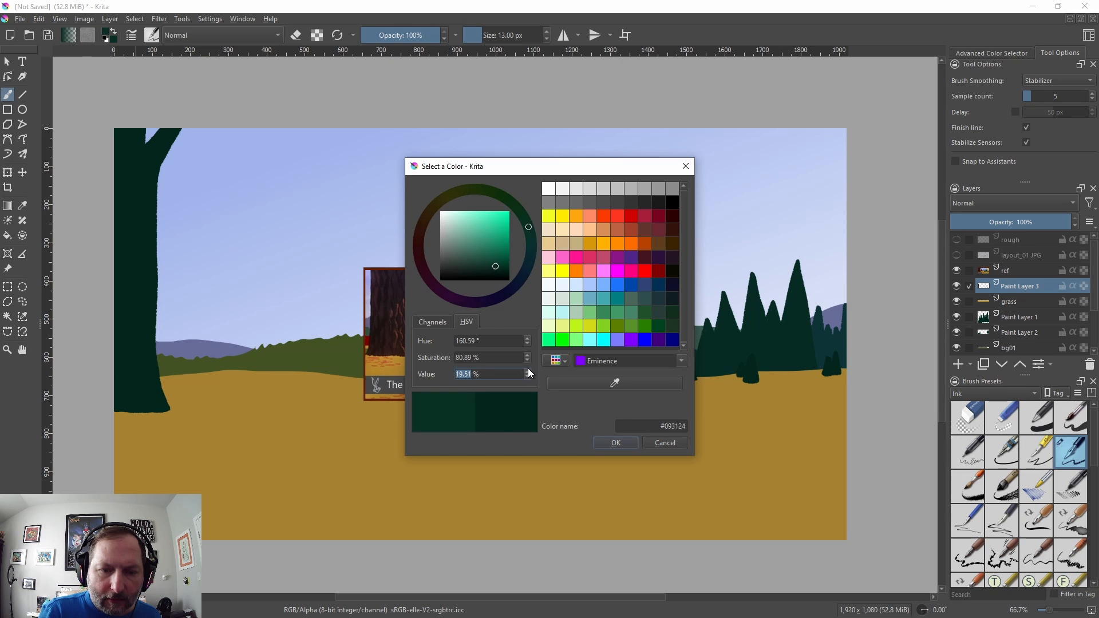
left_click(527, 369)
left_click(527, 368)
left_click(526, 369)
left_click(527, 360)
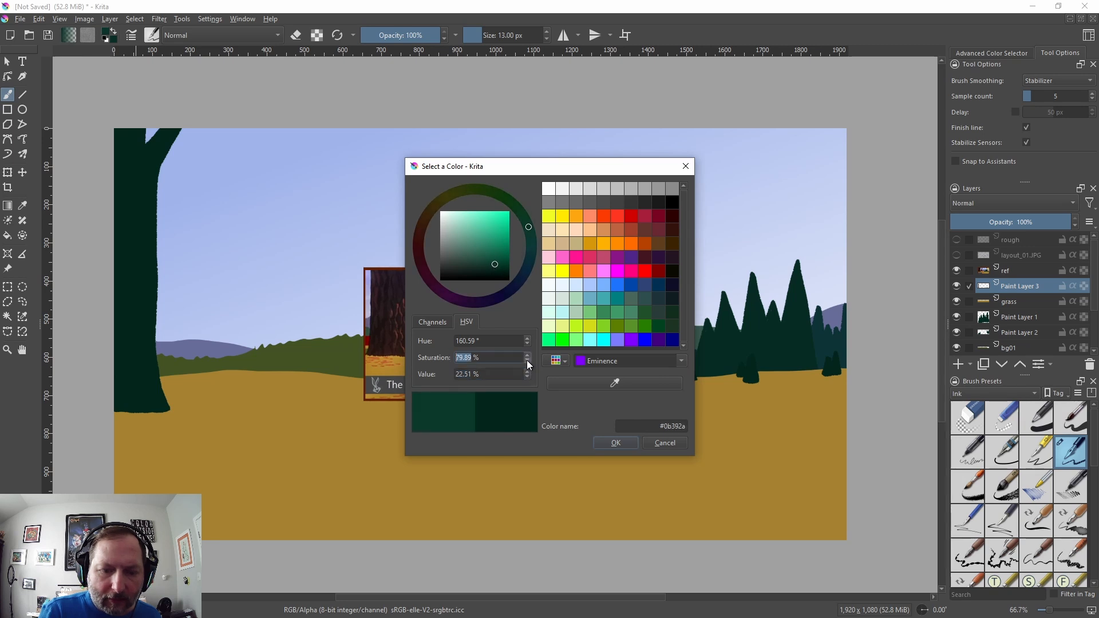
key("Return")
Step: Outline the large tree trunk and draw bark lines and a knot inside it with a 7 px brush
key("bracketleft")
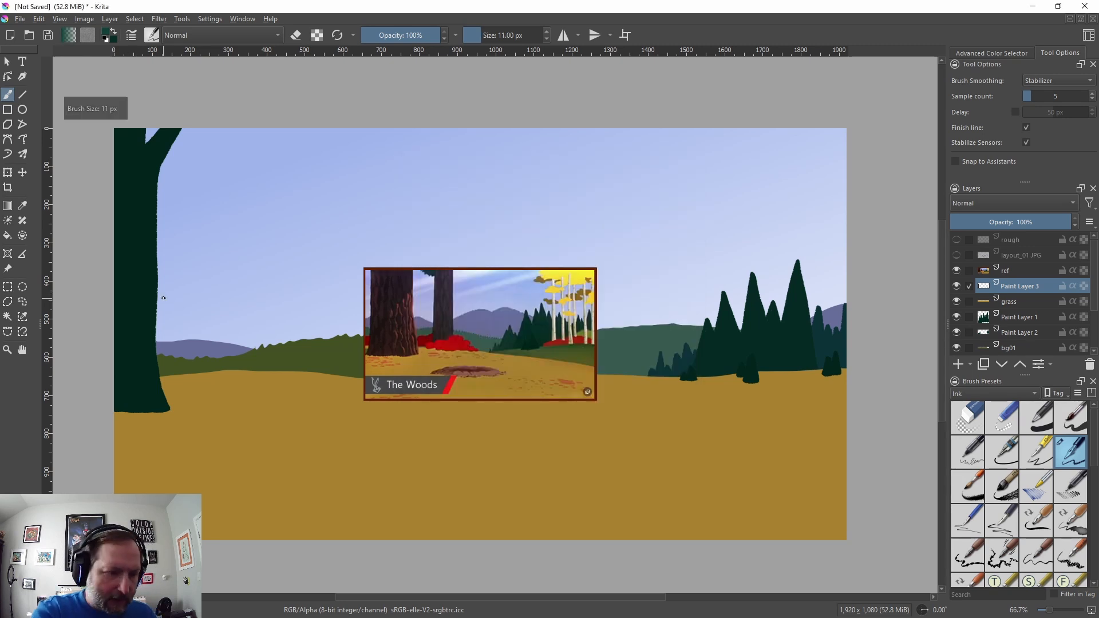
key("bracketleft")
key("bracketleft")
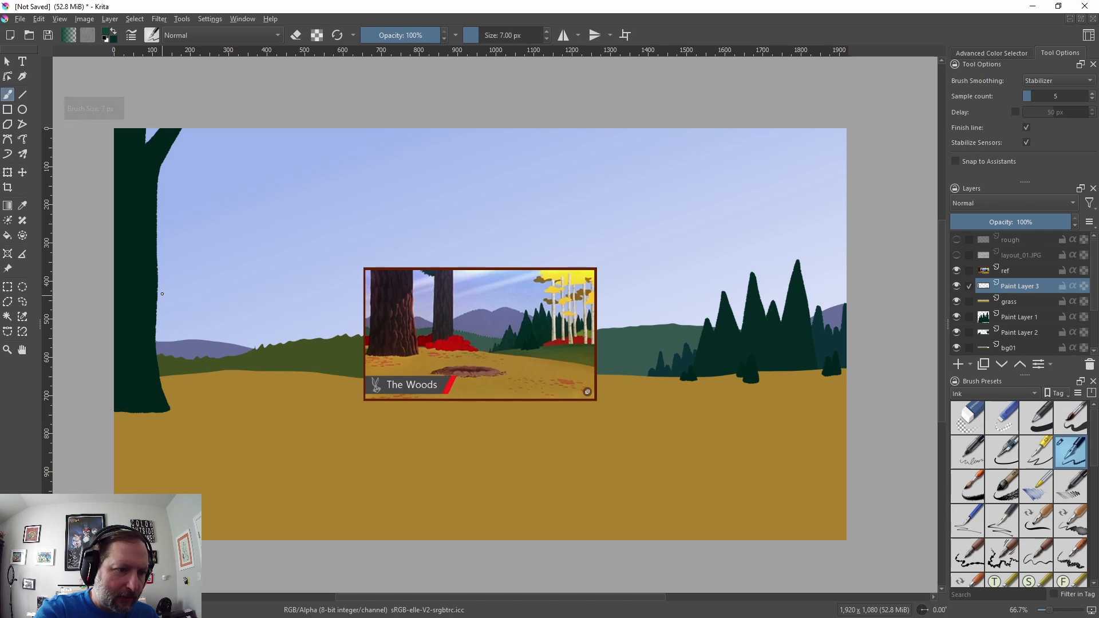
left_click_drag(162, 130, 143, 153)
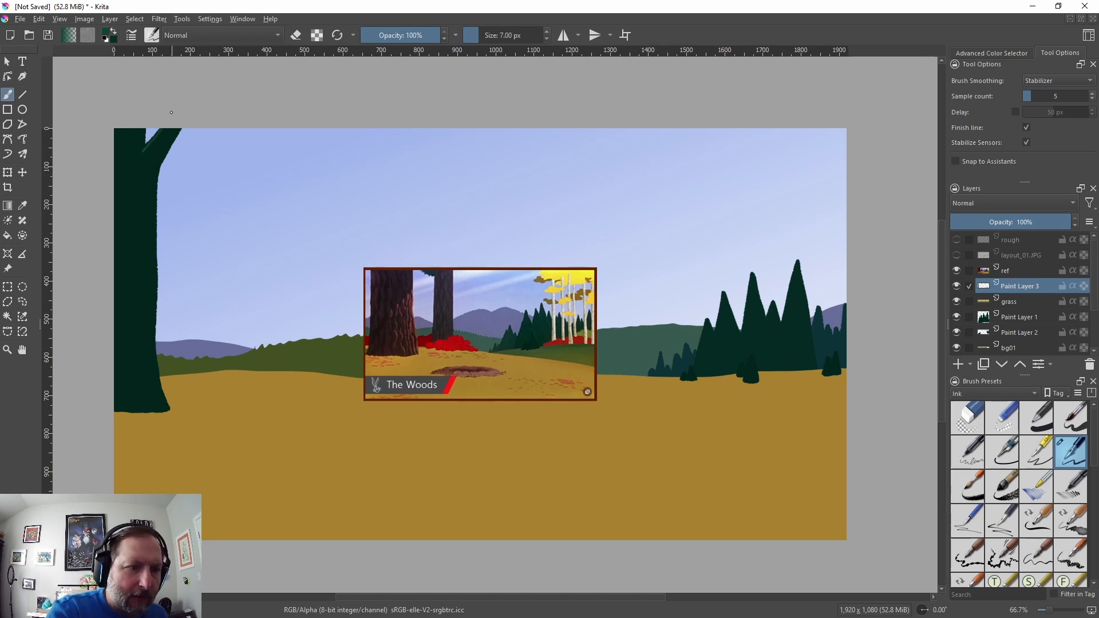
key("ctrl+z")
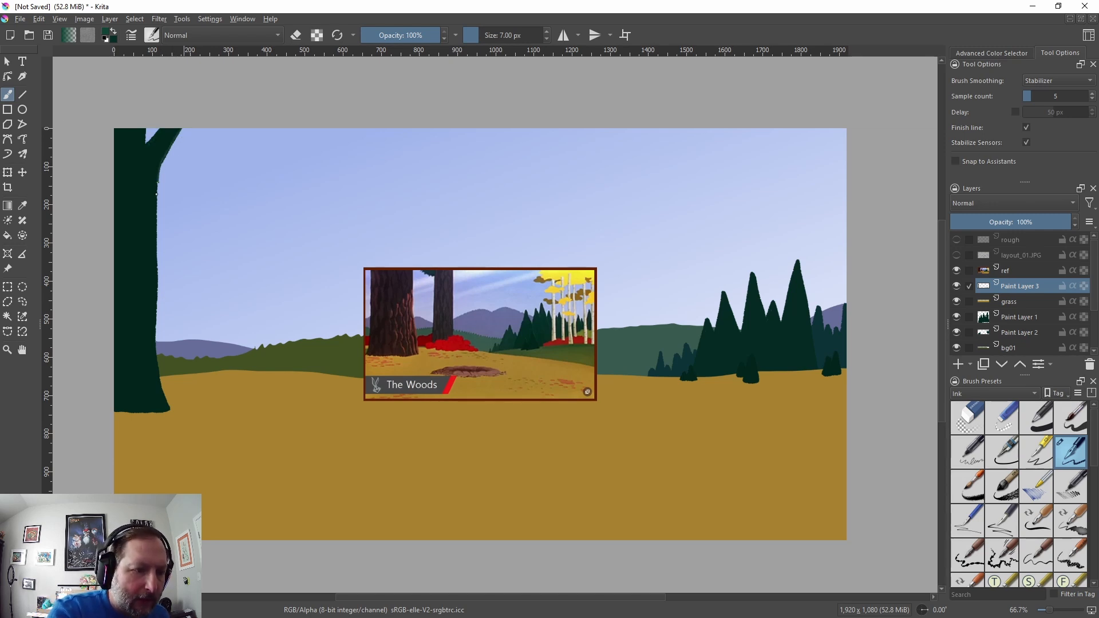
mouse_move(157, 194)
left_mouse_down()
mouse_move(167, 403)
mouse_move(114, 412)
left_mouse_up()
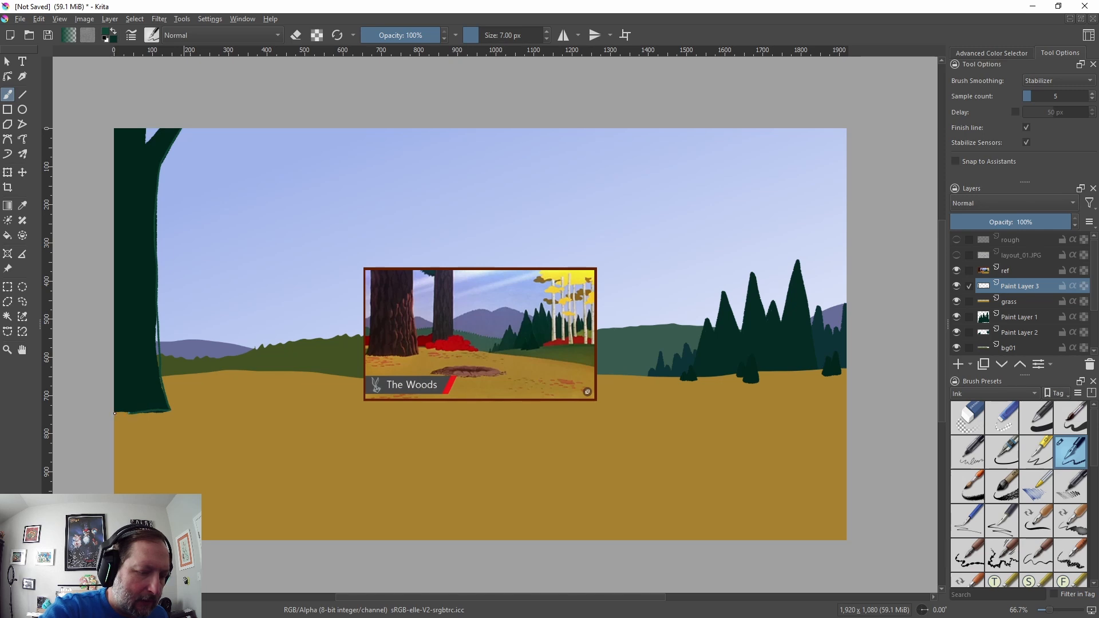
mouse_move(127, 331)
left_mouse_down()
mouse_move(130, 388)
mouse_move(138, 261)
mouse_move(146, 312)
left_mouse_up()
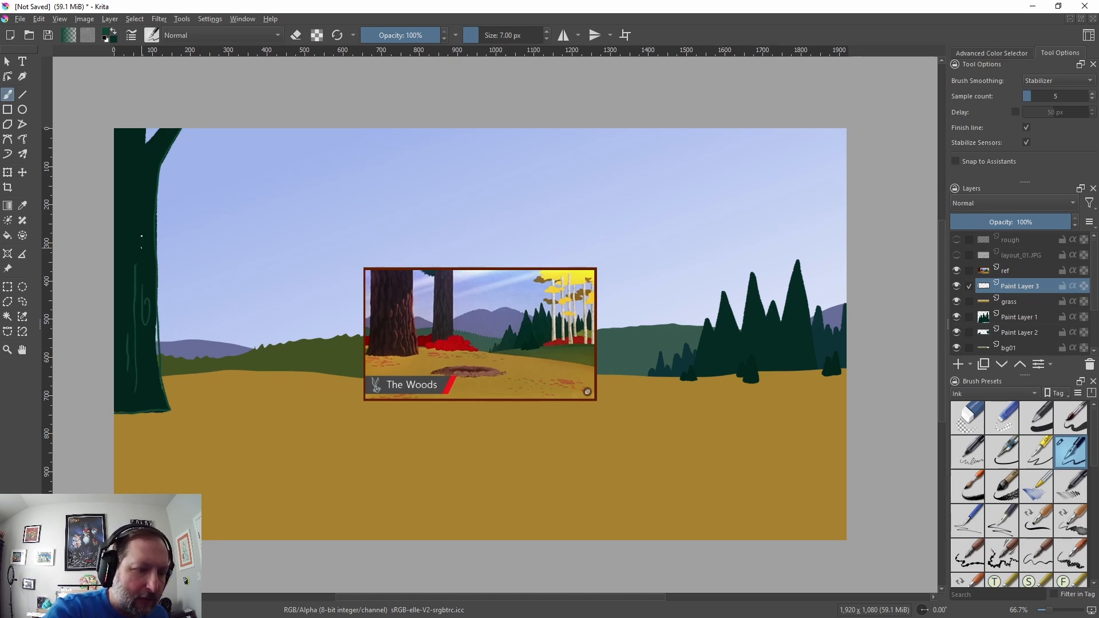
mouse_move(142, 246)
left_mouse_down()
mouse_move(142, 169)
mouse_move(166, 135)
left_mouse_up()
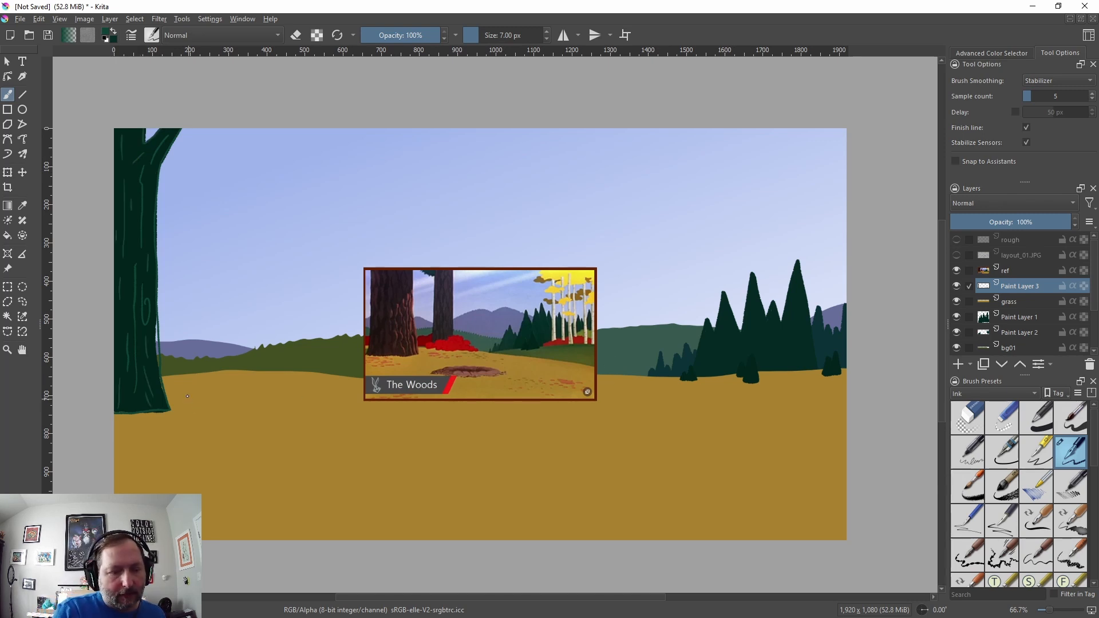
Step: Sample the red of the bushes in the reference picture for the brush
left_click(23, 204)
left_click(454, 342)
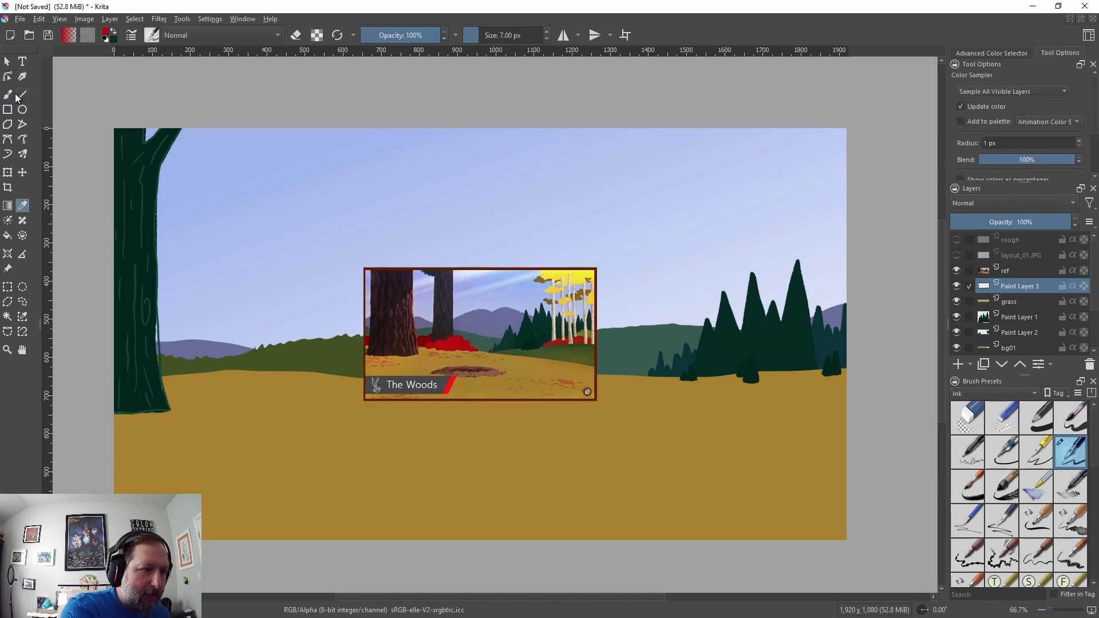
left_click(7, 95)
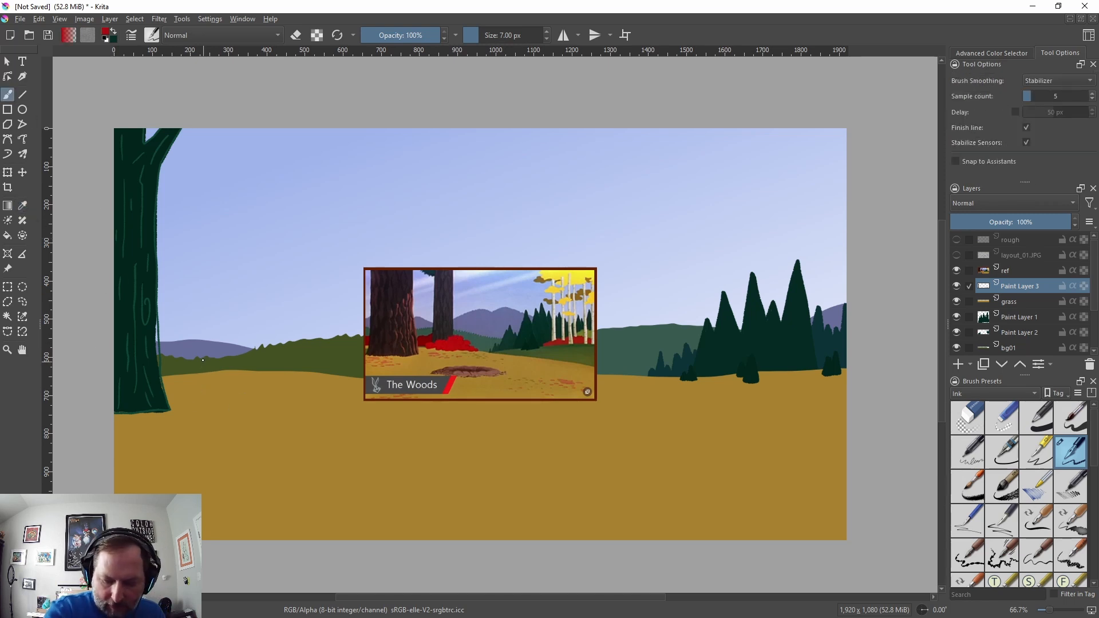
Step: Paint a rounded red bush at the foot of the large trunk with an enlarged brush and outline it in lighter red at 9 px
key("bracketright")
key("bracketright")
key("bracketright")
key("bracketright")
key("bracketright")
key("bracketright")
key("bracketright")
key("bracketright")
key("bracketright")
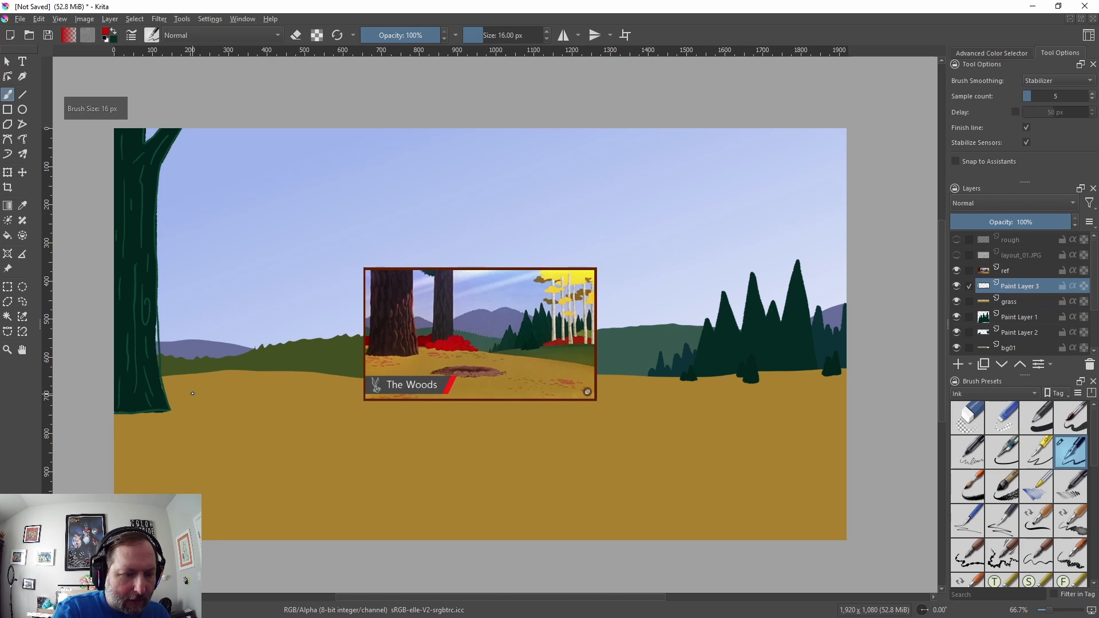
key("bracketright")
key("bracketright")
key("bracketright")
key("bracketright")
key("bracketright")
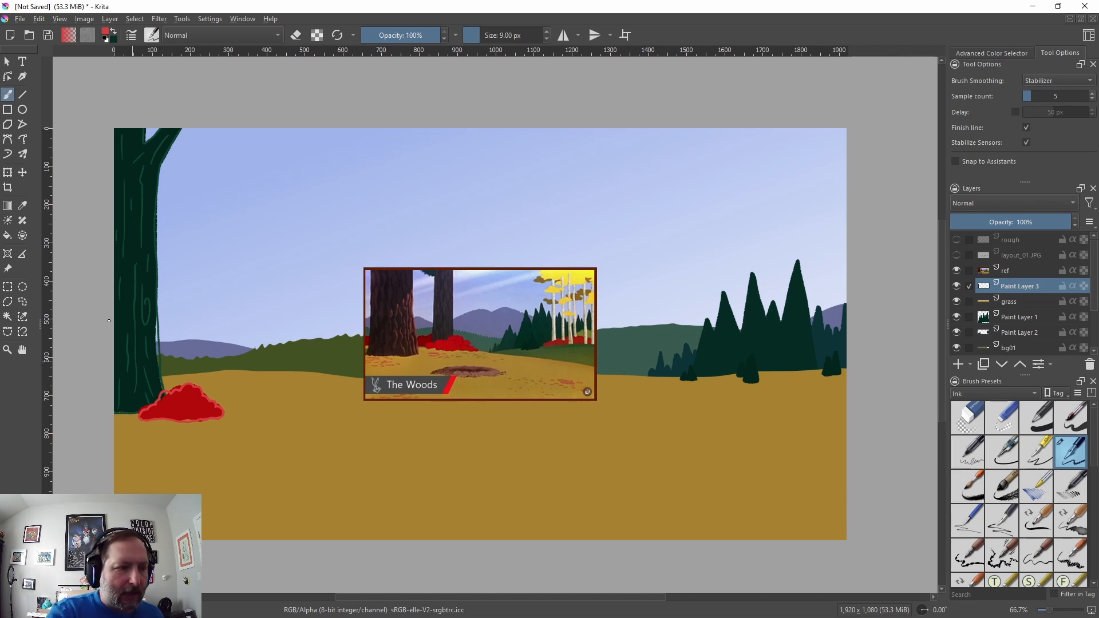
Step: Sample the pines' dark green, add a paint layer and paint a cluster of round-topped trees beside the large trunk
left_click(24, 206)
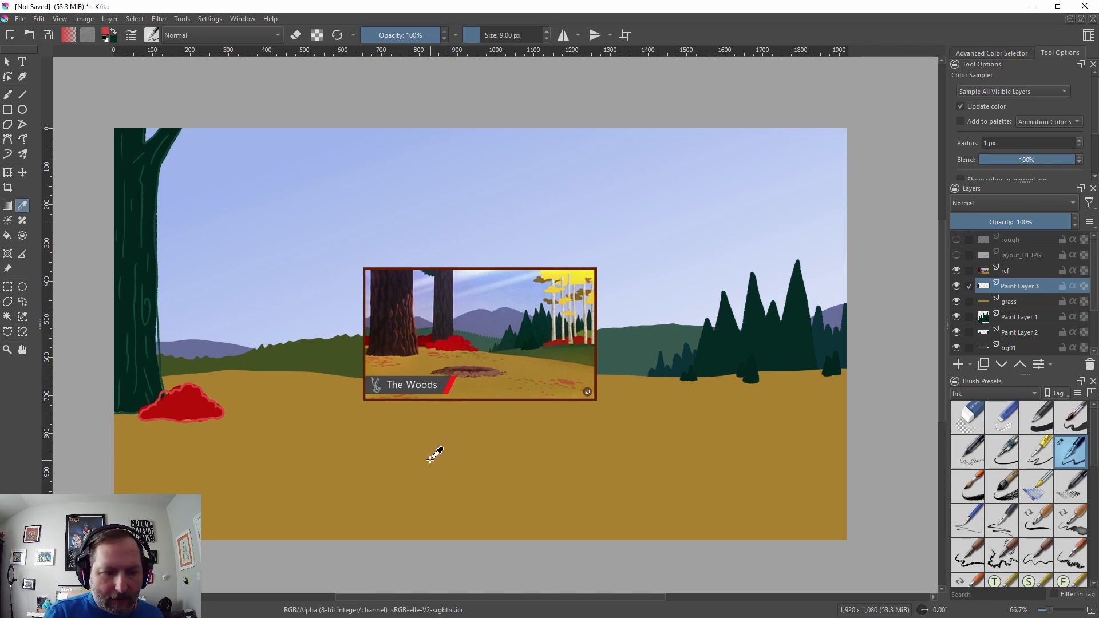
left_click(779, 339)
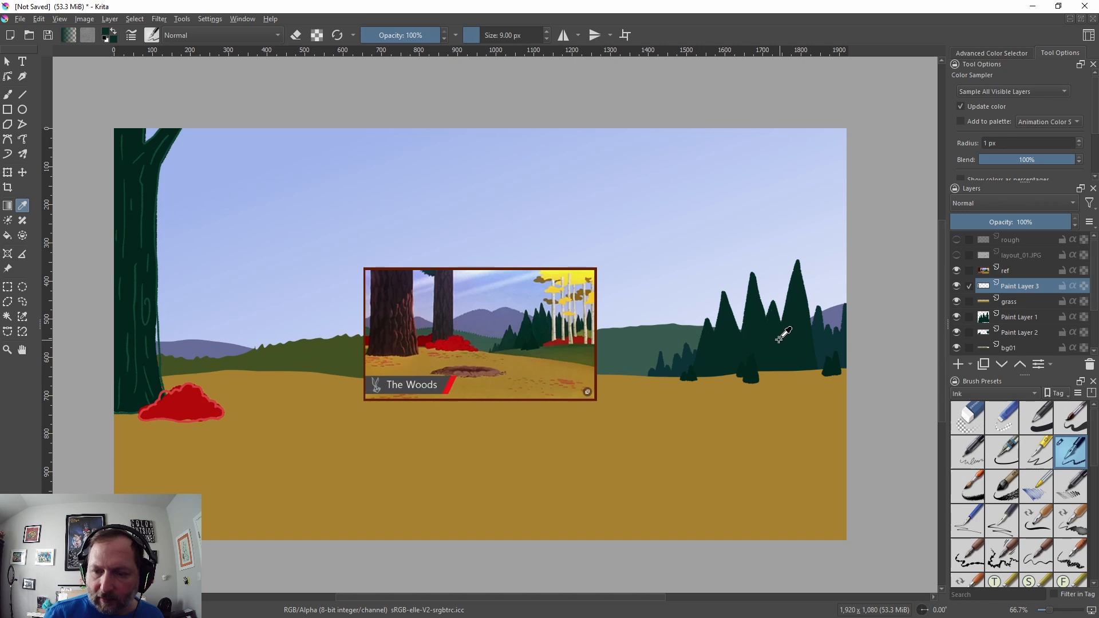
left_click(963, 364)
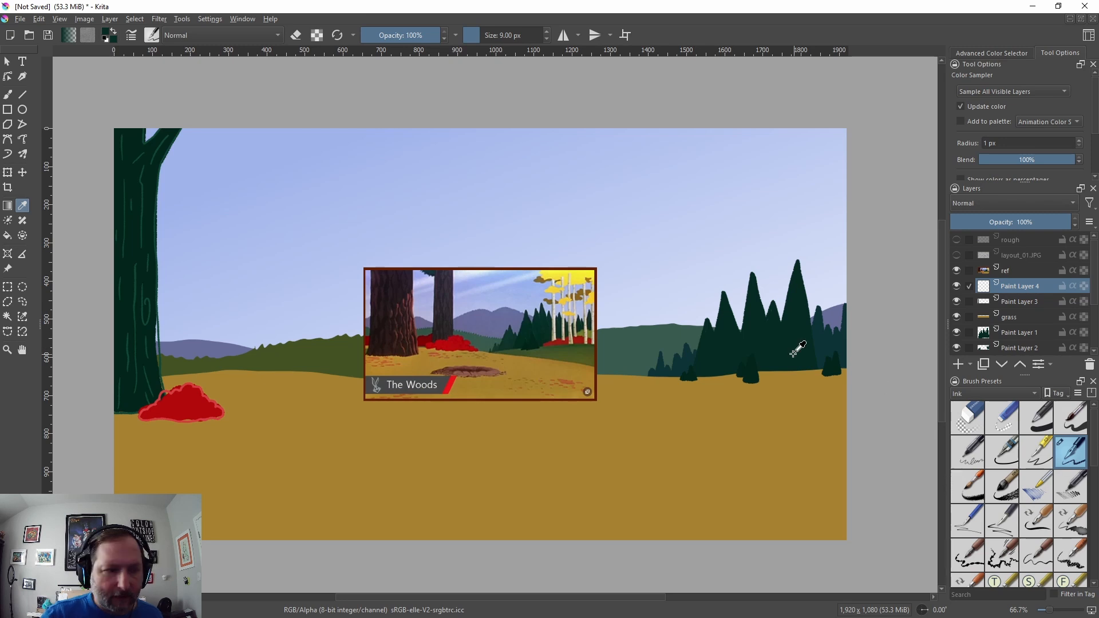
key("b")
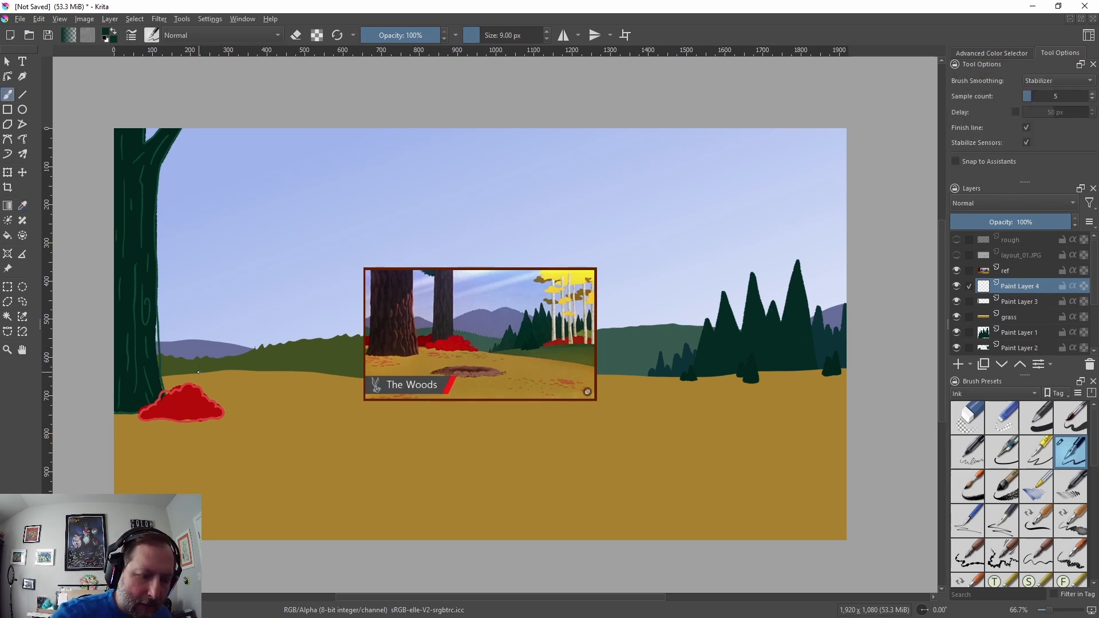
left_click_drag(196, 376, 198, 333)
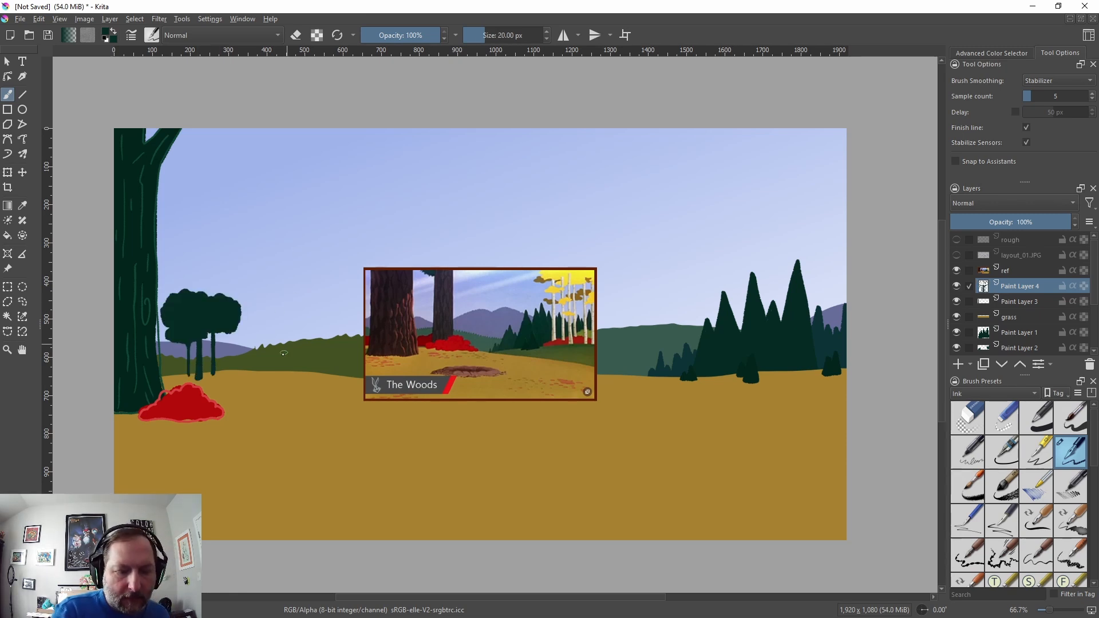
Step: Refine the thin trunks of the small tree cluster with a fine brush, 3 px and 7 px
key("bracketleft")
key("bracketleft")
key("bracketleft")
key("bracketleft")
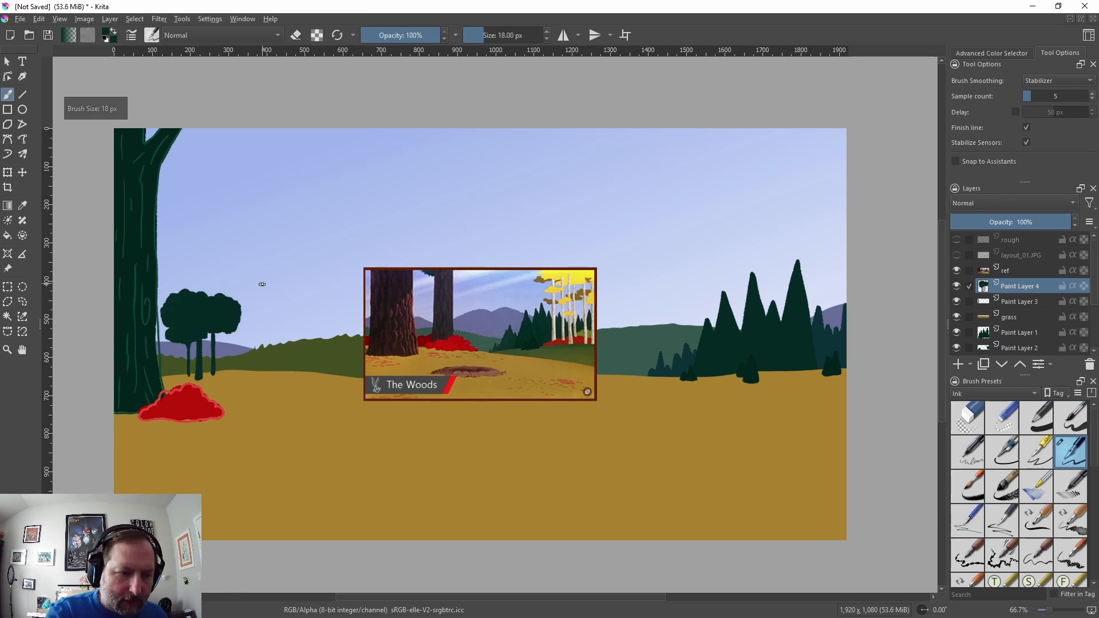
key("bracketleft")
key("bracketleft")
key("bracketleft")
key("bracketleft")
key("bracketleft")
key("bracketleft")
key("bracketleft")
key("bracketleft")
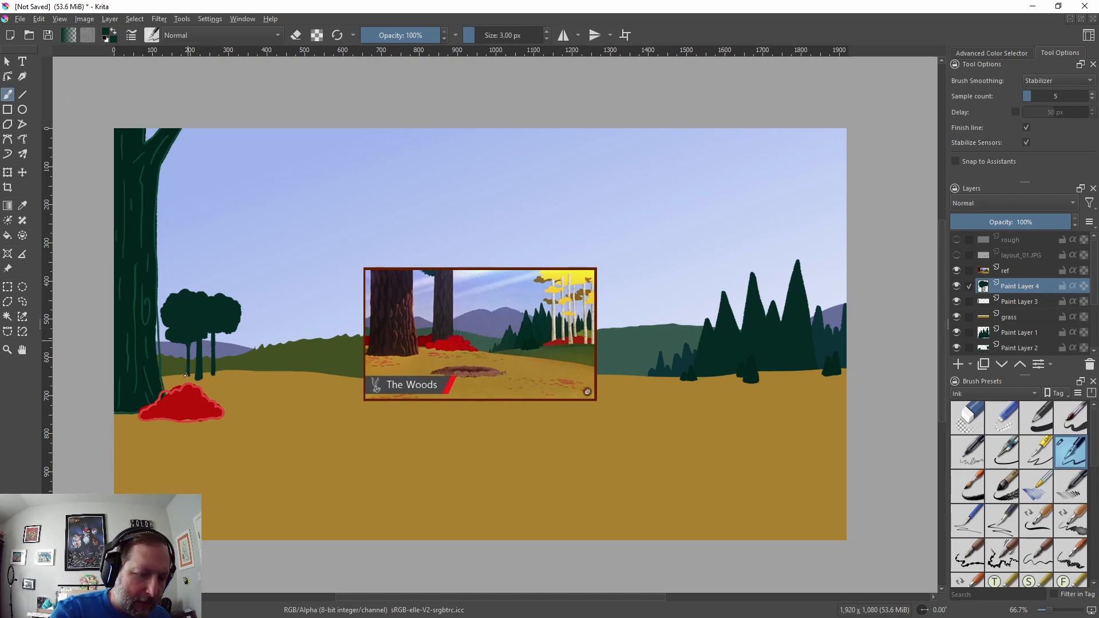
key("bracketright")
key("bracketright")
key("bracketright")
key("bracketright")
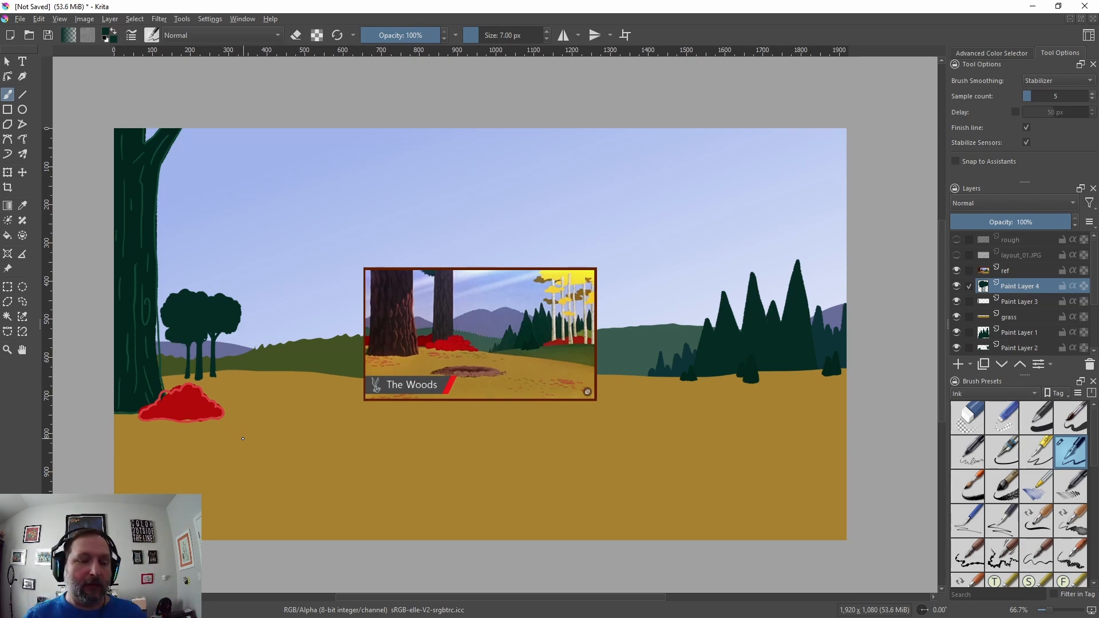
Step: Show the rough sketch layer and add a new paint layer above the small tree cluster's layer
scroll(243, 439, "down", 2)
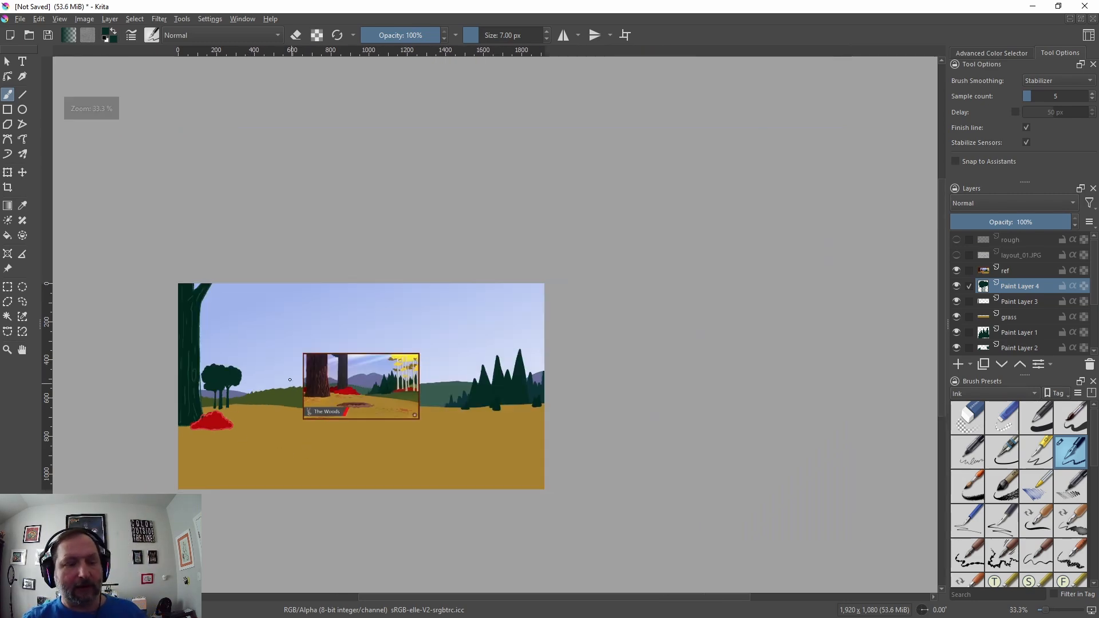
scroll(277, 378, "up", 3)
left_click_drag(259, 410, 289, 393)
scroll(289, 393, "down", 1)
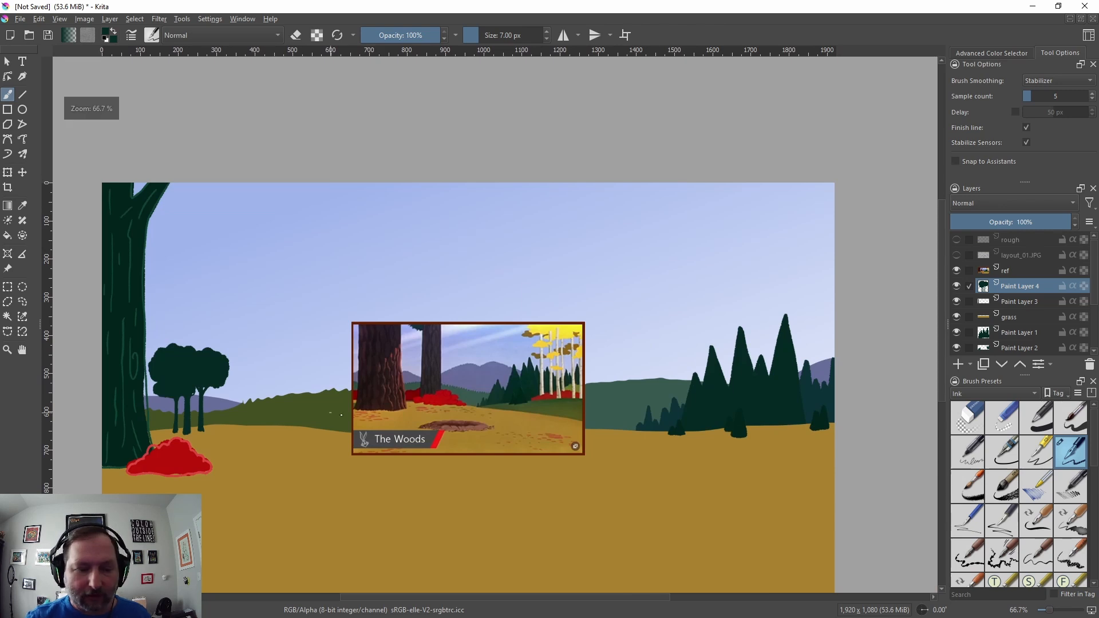
scroll(338, 399, "down", 1)
scroll(433, 402, "up", 1)
left_click_drag(433, 402, 479, 375)
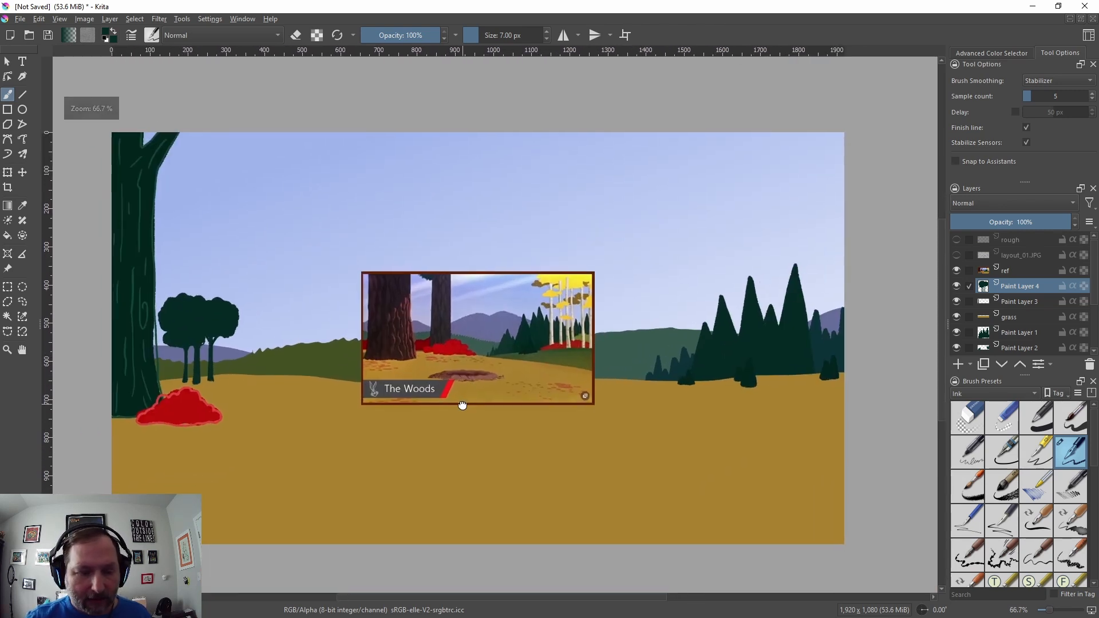
scroll(526, 401, "down", 1)
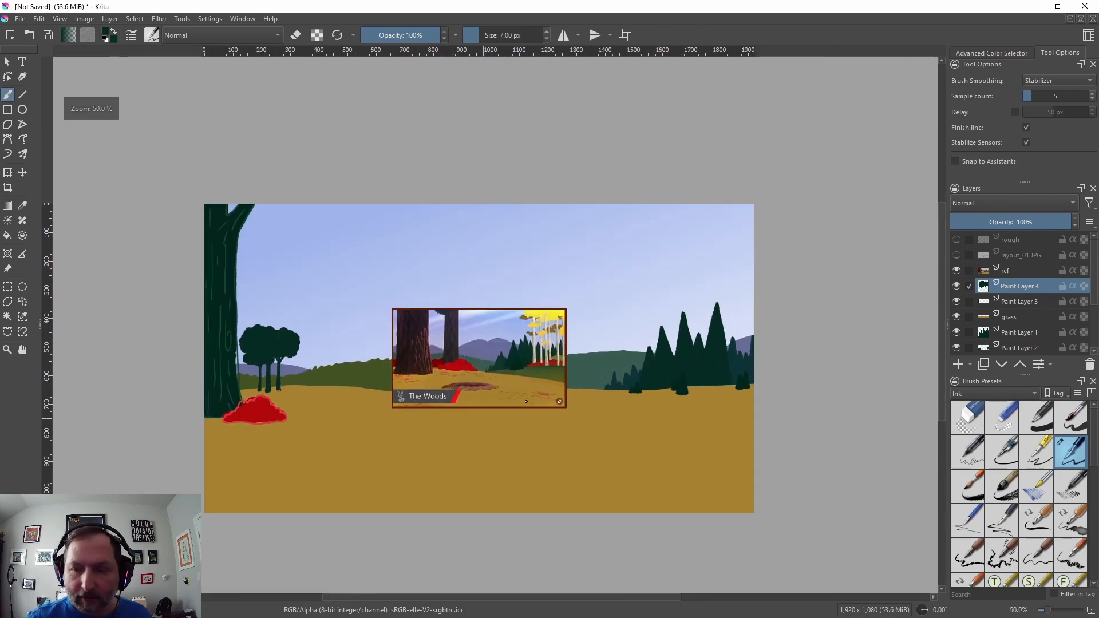
left_click(957, 240)
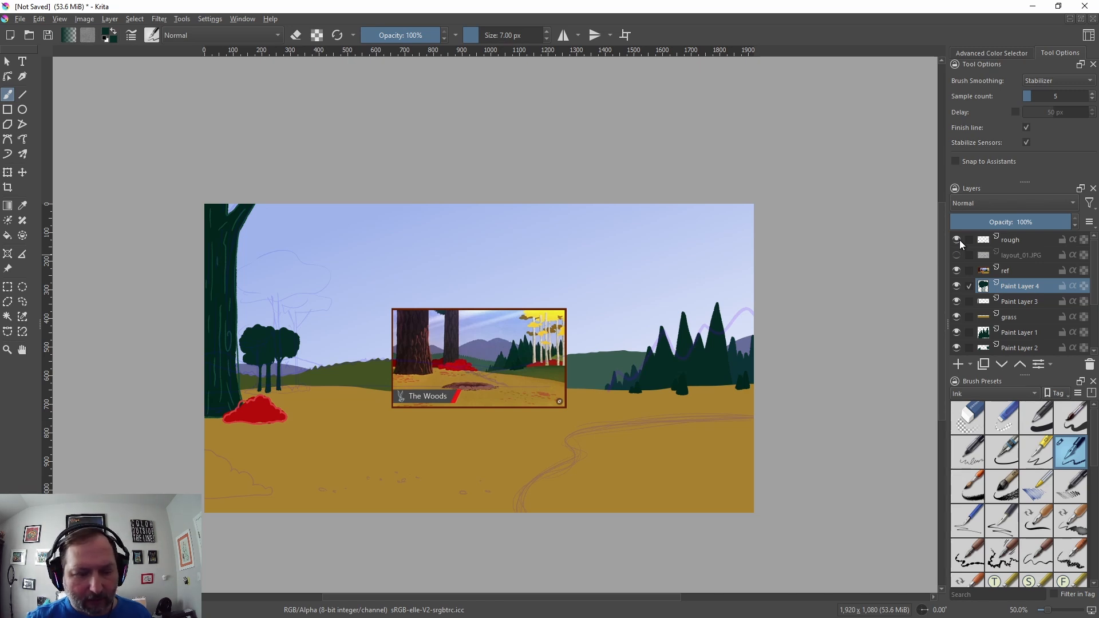
mouse_move(959, 239)
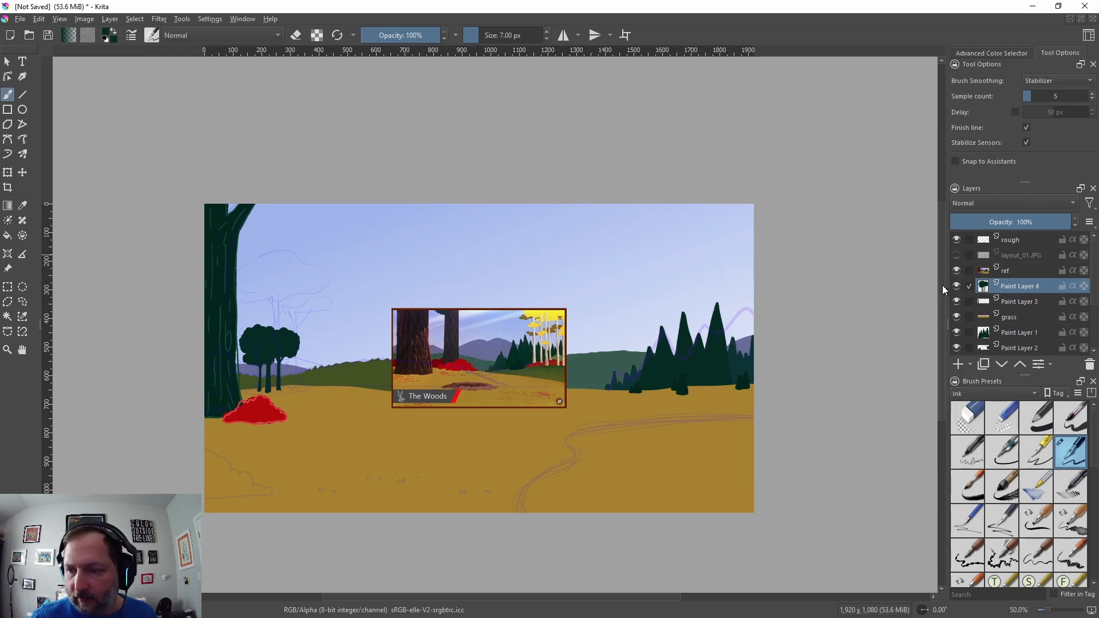
left_click(957, 365)
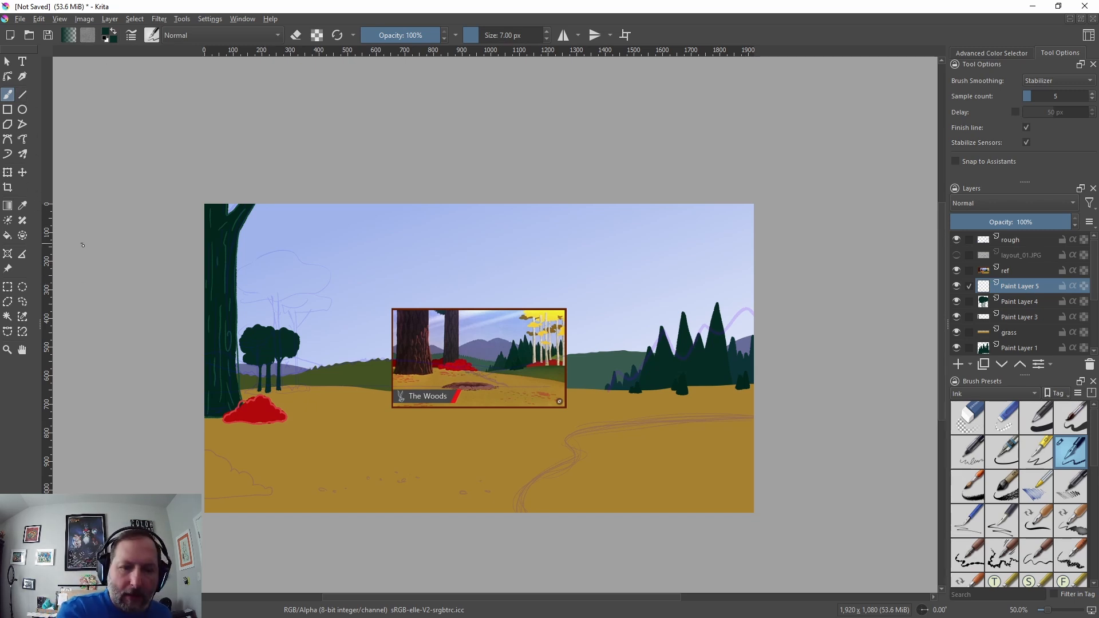
Step: Sample the blue of the sky and darken it by lowering its HSV value
left_click(22, 205)
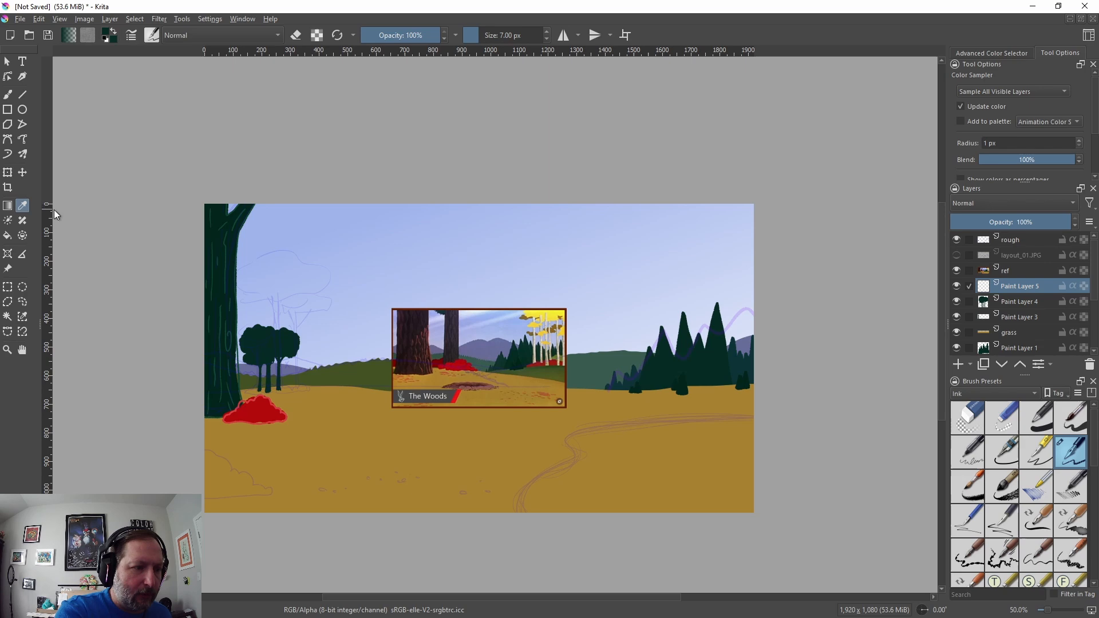
left_click(296, 214)
left_click(107, 32)
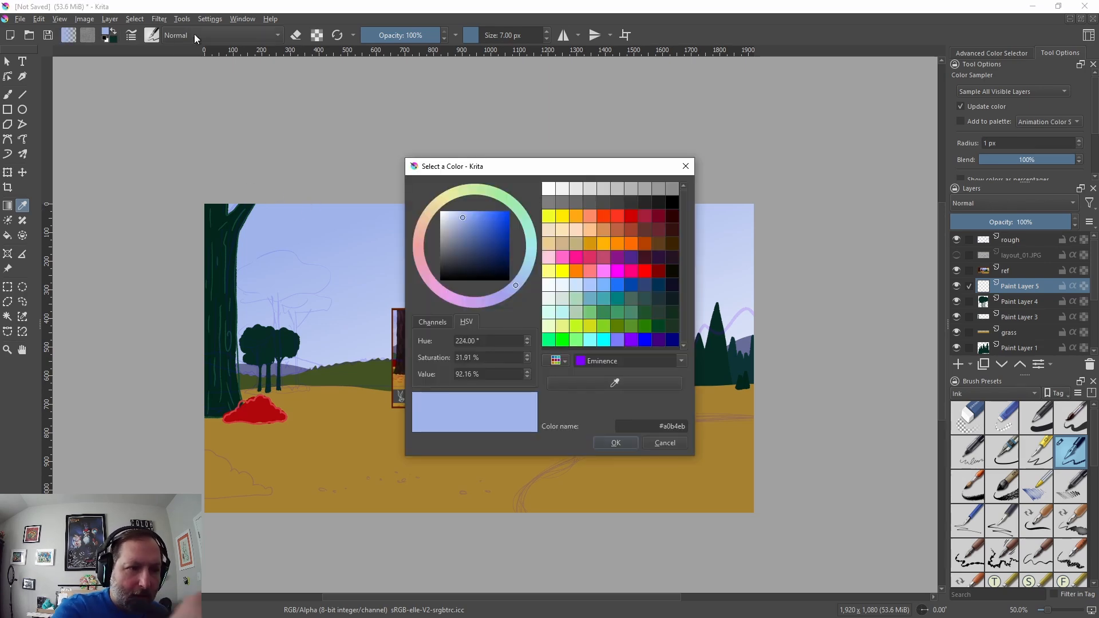
left_click(527, 376)
left_click(527, 376)
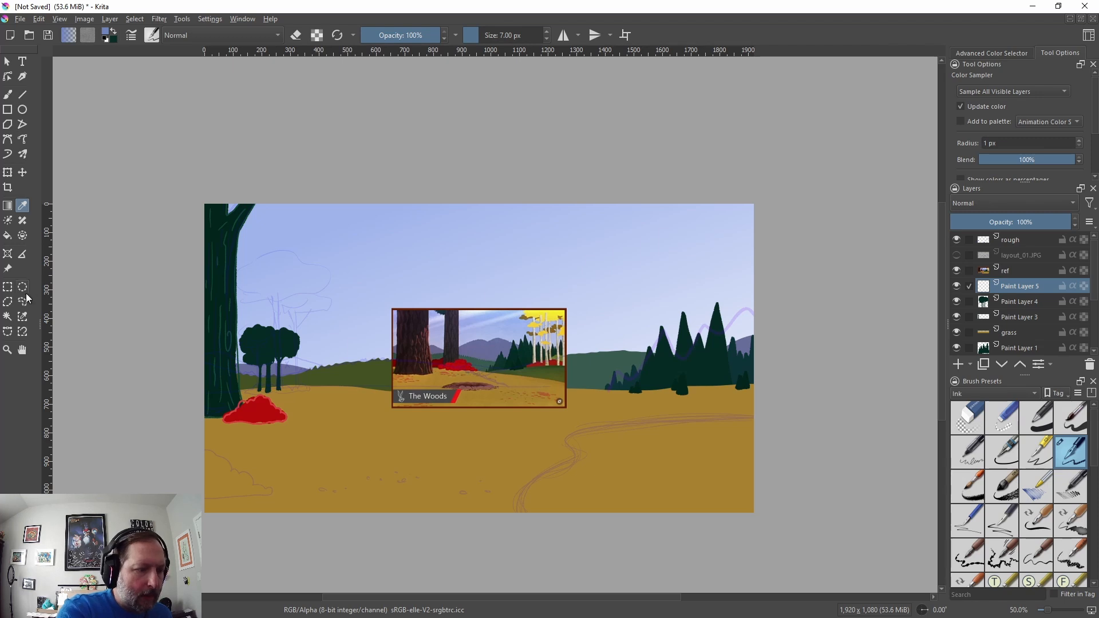
Step: Select the lake area freehand along the sketched shoreline in the foreground and fill it with the darkened blue
left_click(23, 299)
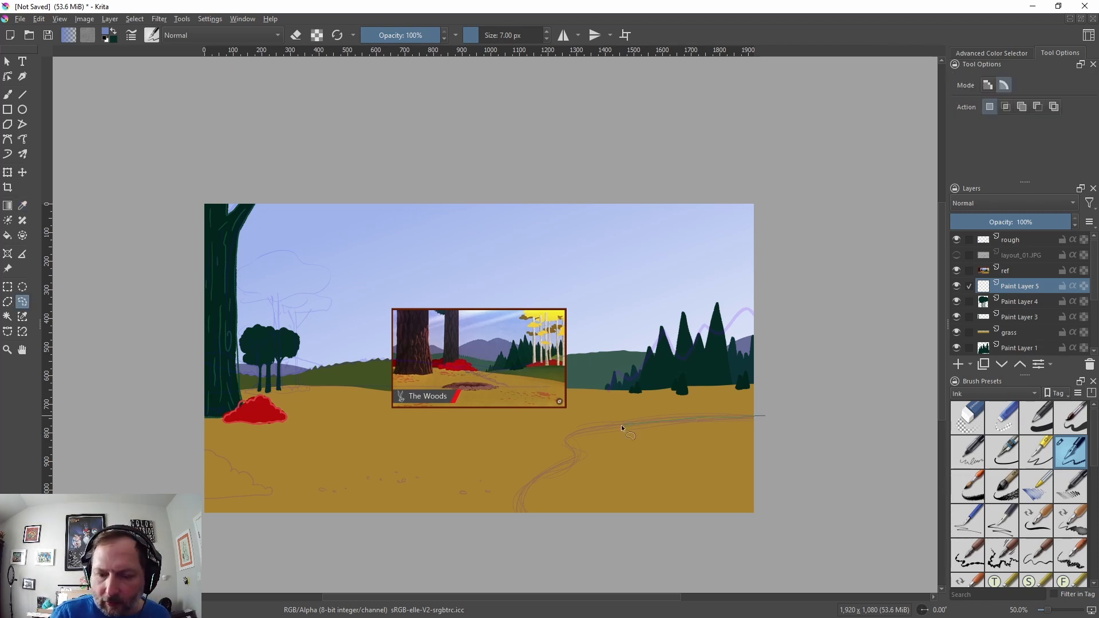
mouse_move(564, 469)
left_mouse_down()
mouse_move(527, 486)
mouse_move(517, 511)
left_mouse_up()
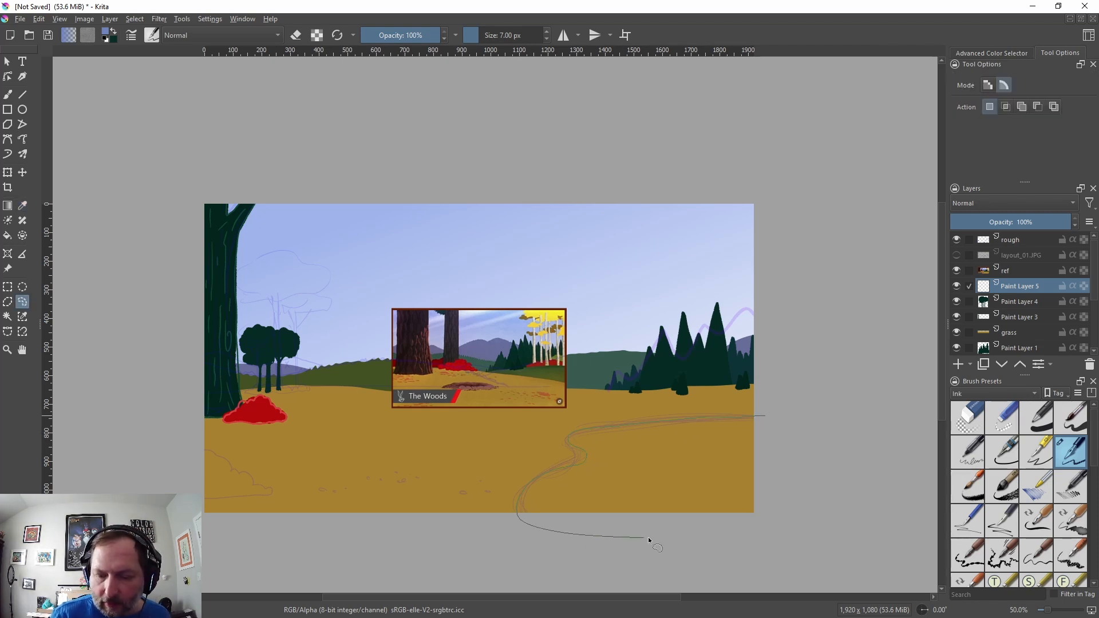
mouse_move(648, 537)
left_mouse_down()
mouse_move(770, 519)
mouse_move(806, 453)
mouse_move(765, 417)
left_mouse_up()
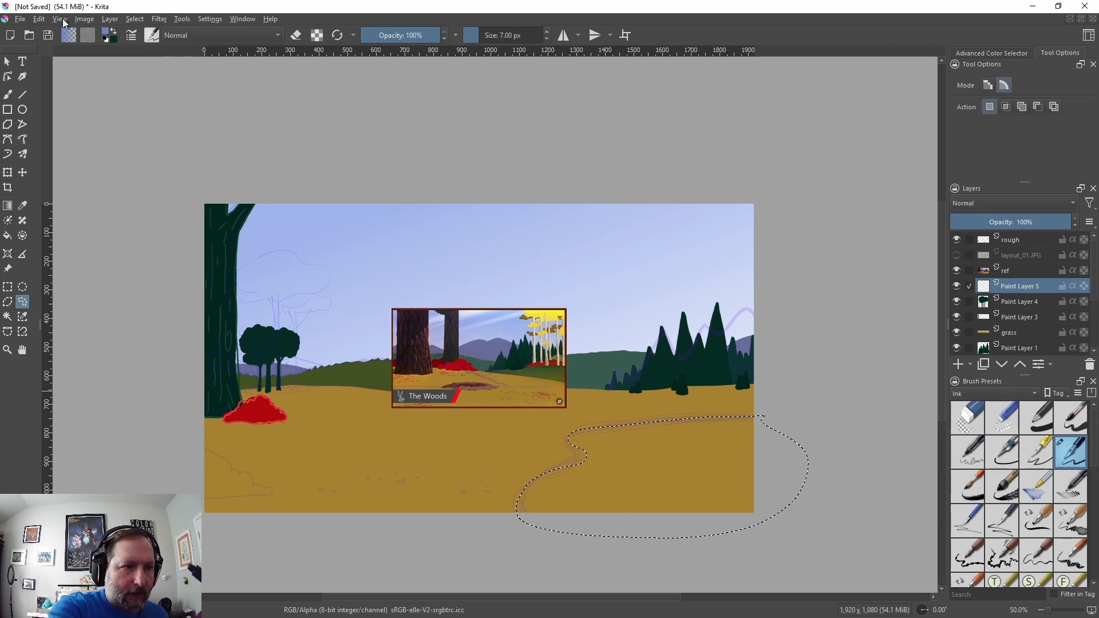
left_click(39, 18)
left_click(102, 246)
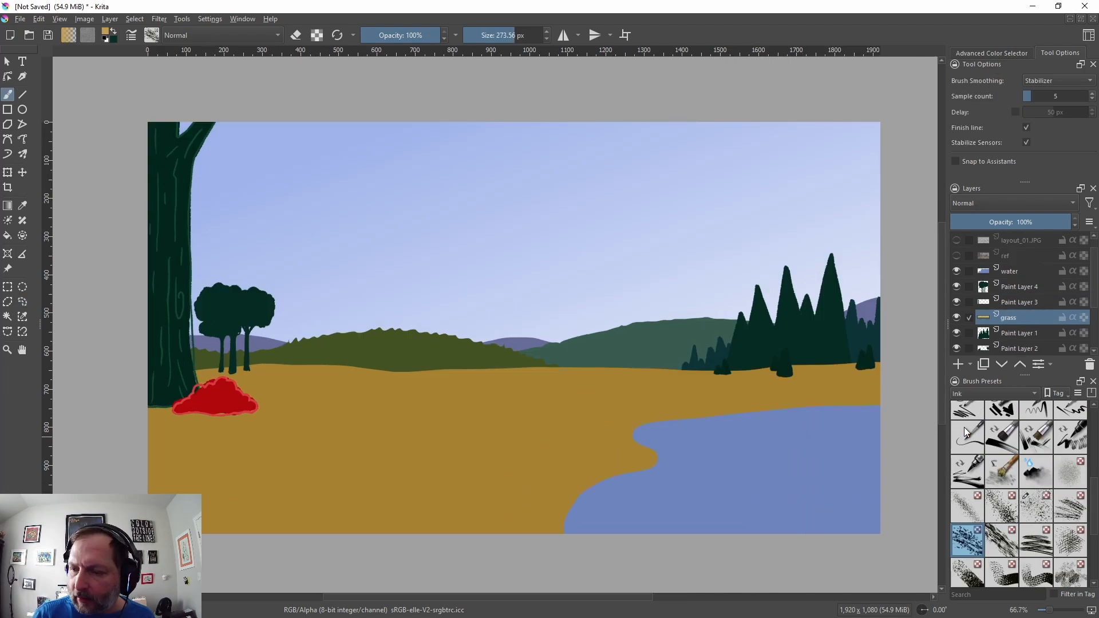
Step: Select the ochre ground on the grass layer with Contiguous Selection and choose a bristle texture brush preset
left_click(7, 317)
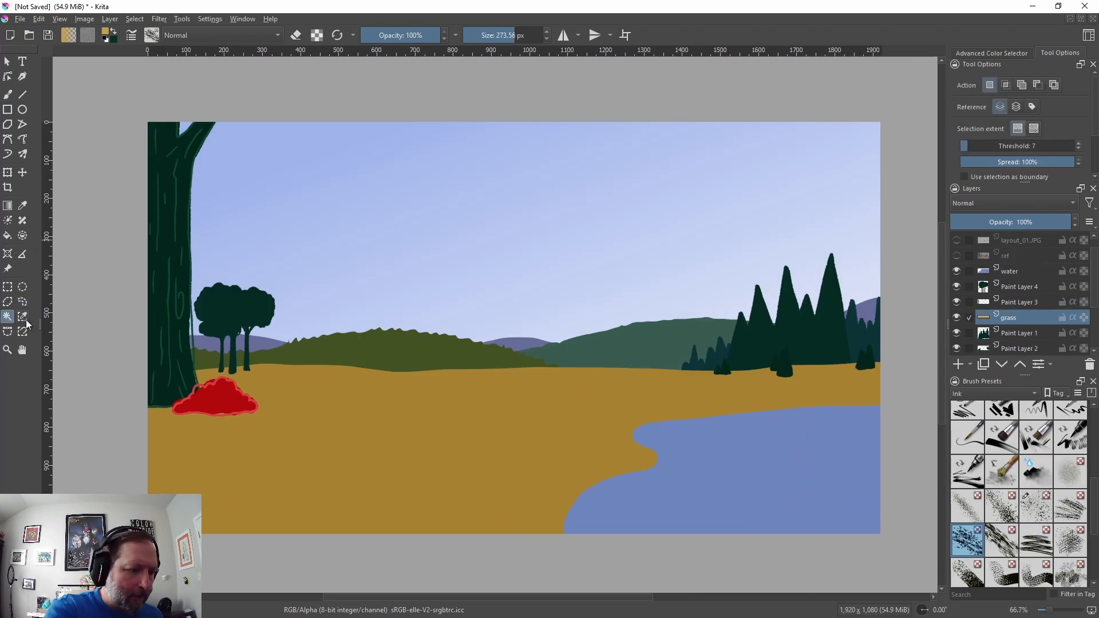
left_click(453, 433)
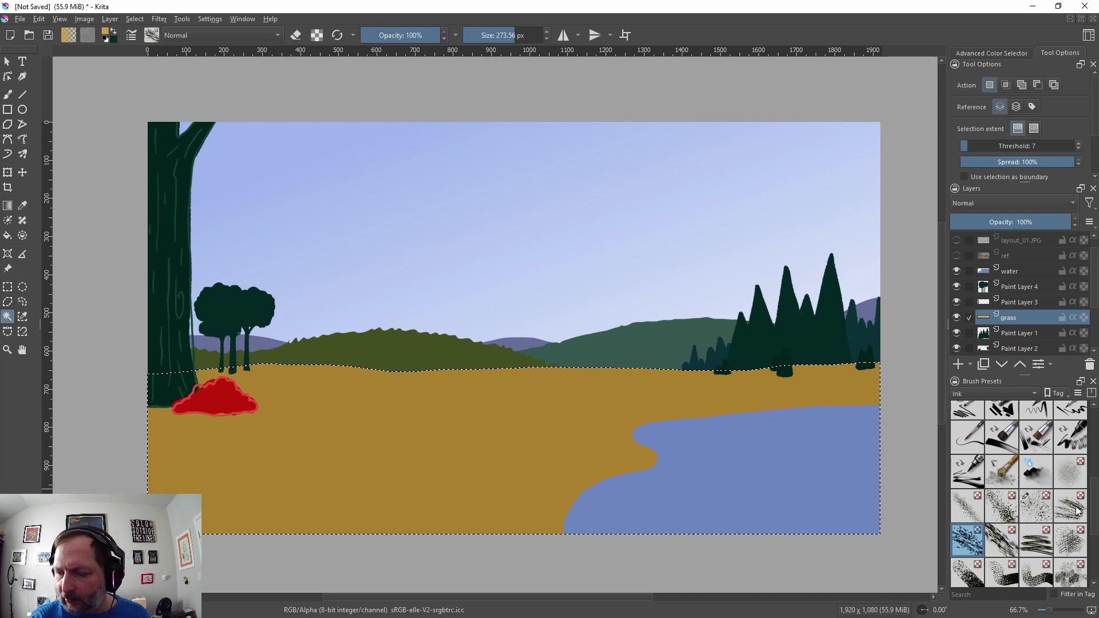
scroll(1093, 456, "down", 2)
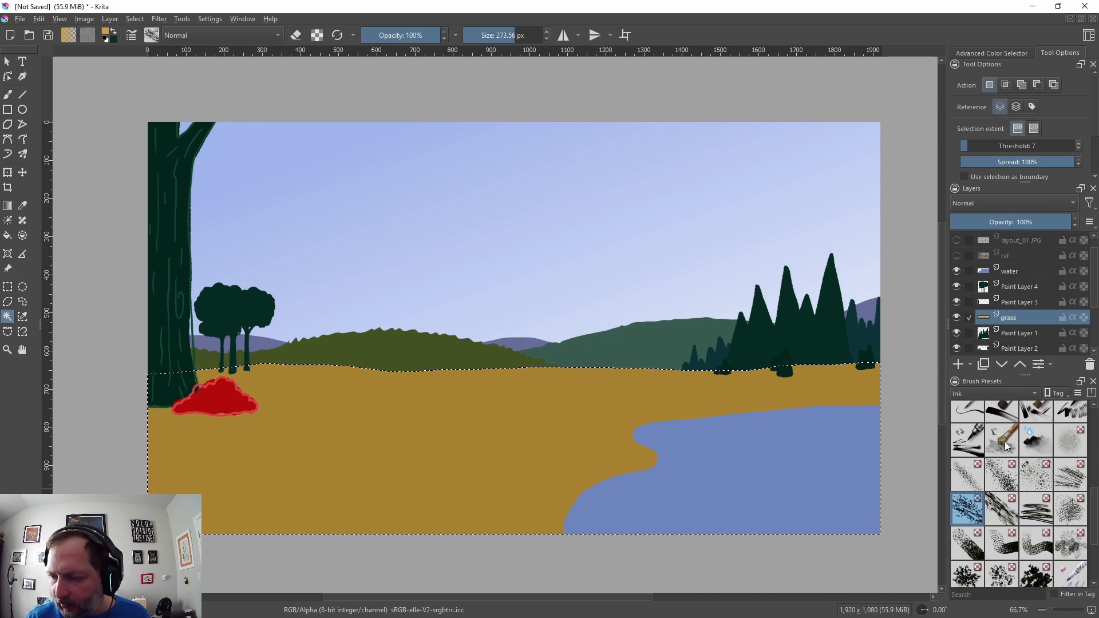
left_click(1004, 441)
key("b")
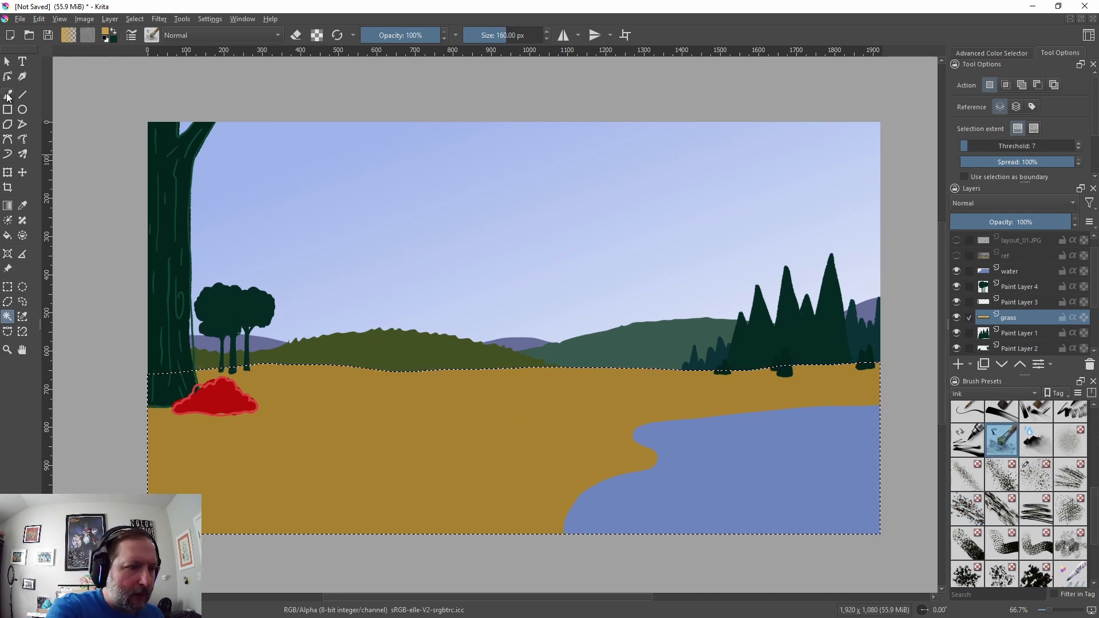
Step: Darken the ochre brush colour by setting its HSV value to 48.49% (#7b6024)
left_click(23, 205)
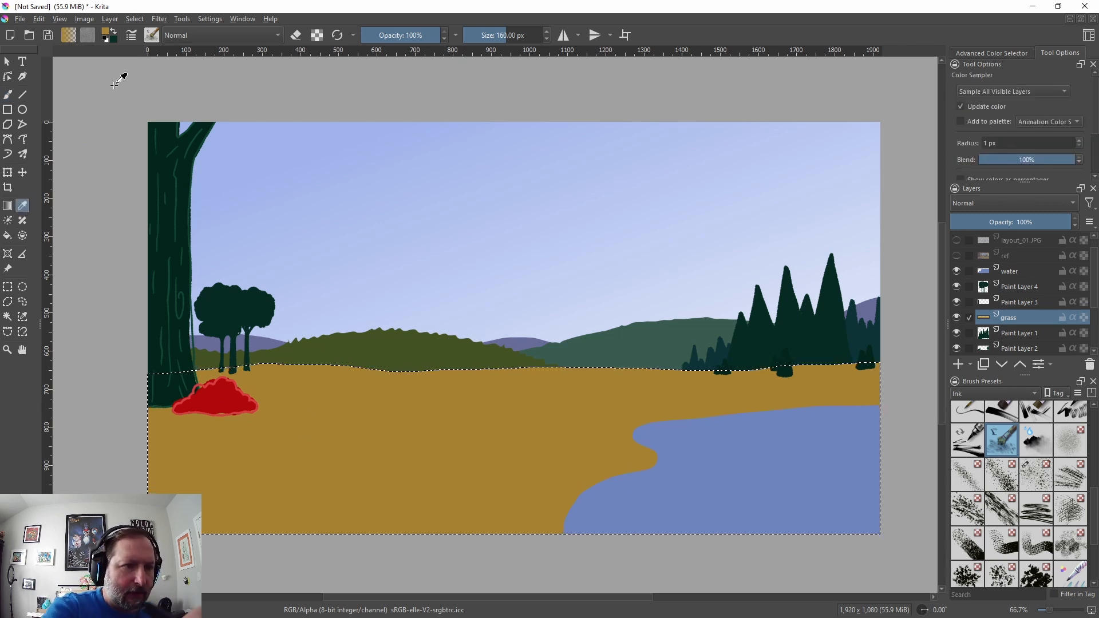
left_click(106, 35)
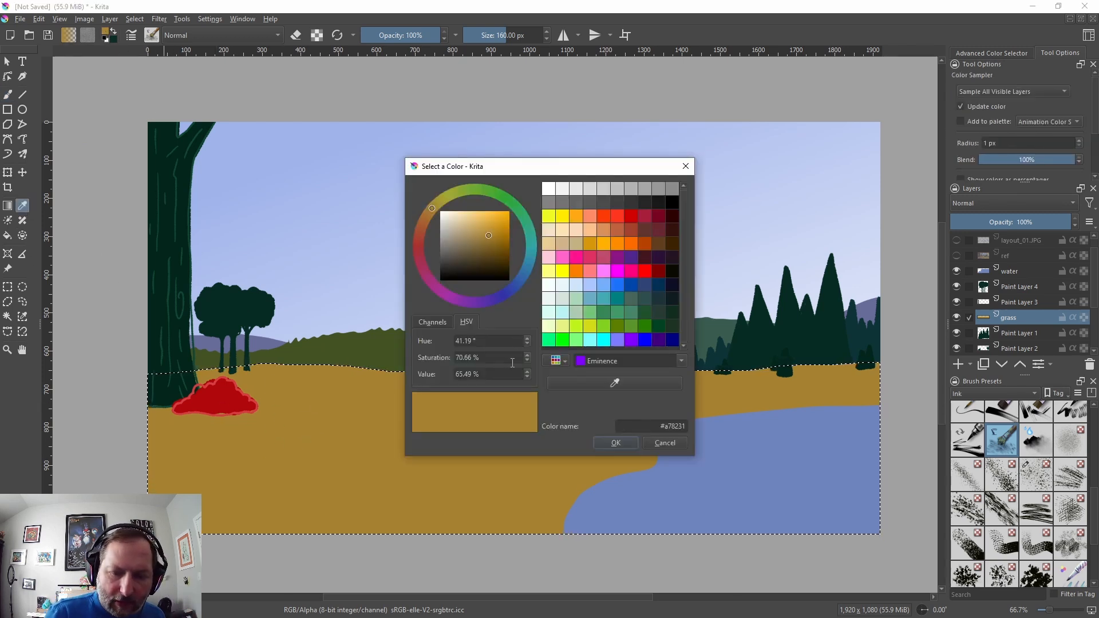
left_click(526, 376)
left_click(527, 376)
left_click(527, 377)
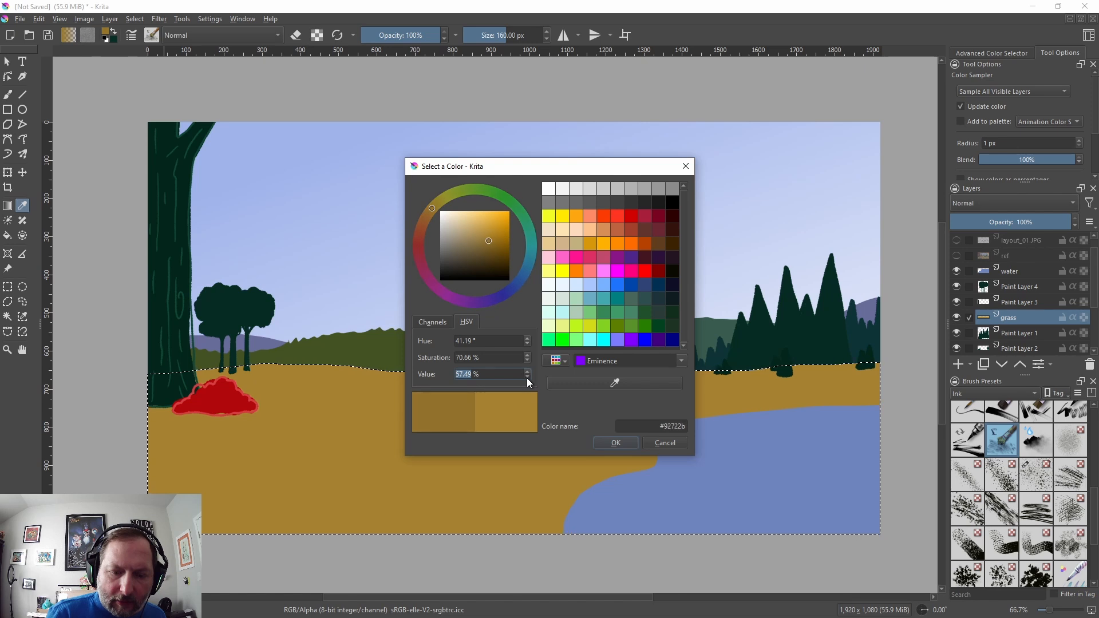
left_click(526, 376)
left_click(526, 377)
left_click(526, 377)
left_click(526, 378)
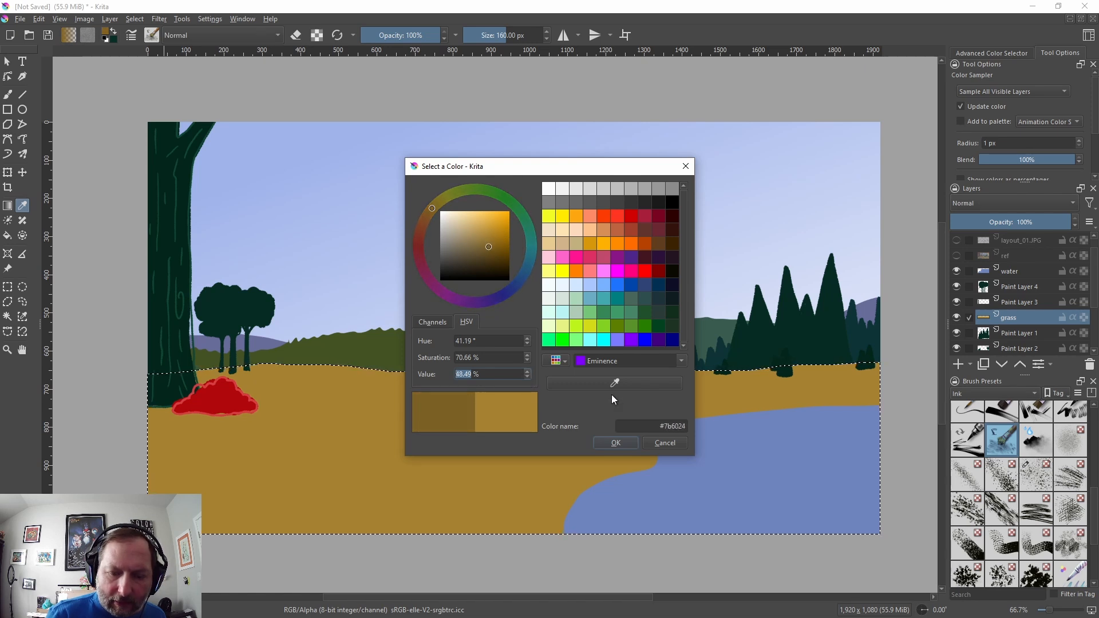
left_click(616, 442)
Step: Brush soft dark mottled texture over the ground between the large trunk and the lake at 908 px, undoing the first heavy strokes
left_click(8, 94)
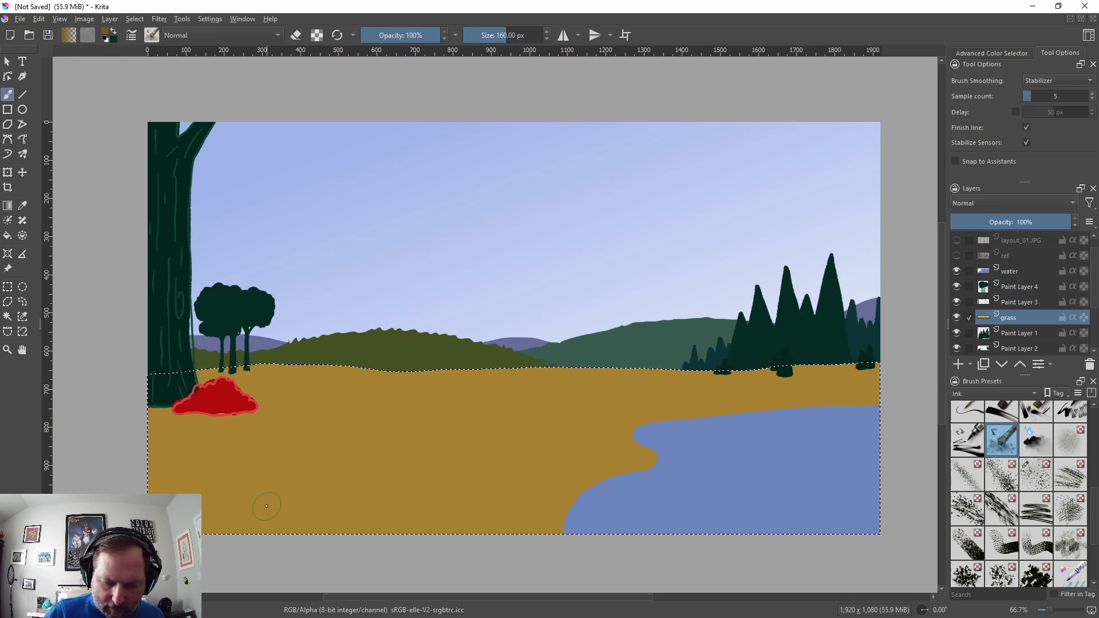
key("bracketright")
key("bracketright")
key("bracketright")
key("bracketright")
key("bracketright")
key("bracketright")
key("bracketright")
key("bracketright")
key("bracketright")
key("bracketright")
key("bracketright")
key("bracketright")
key("bracketright")
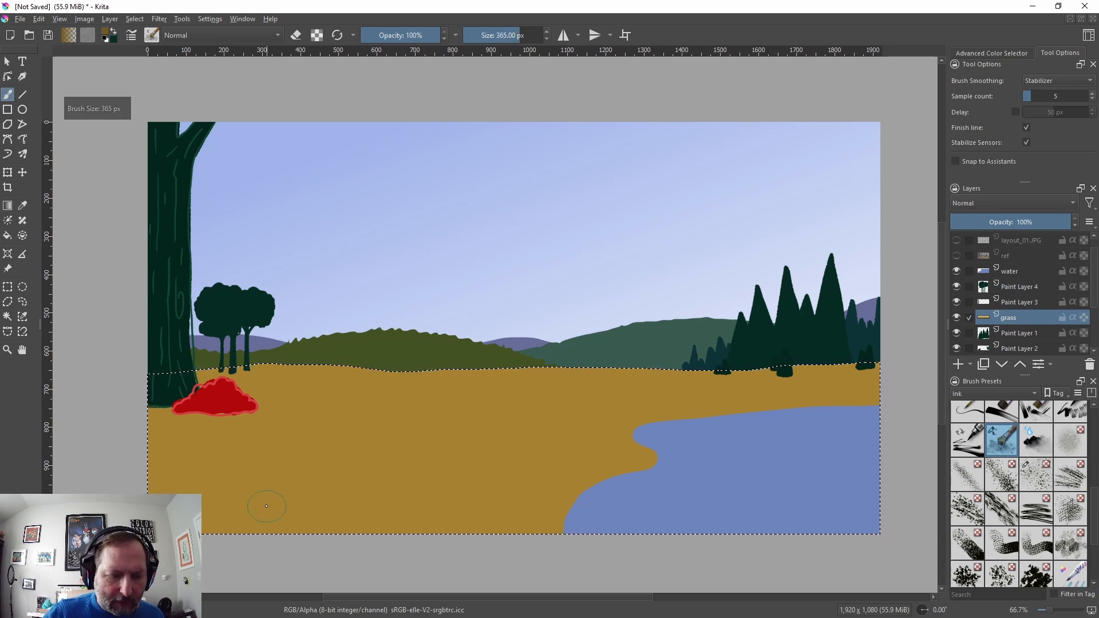
key("bracketright")
key("bracketright")
key("bracketright")
key("bracketright")
key("bracketright")
key("bracketright")
key("bracketright")
key("bracketright")
key("bracketright")
key("bracketright")
key("bracketright")
key("bracketright")
key("bracketright")
key("bracketright")
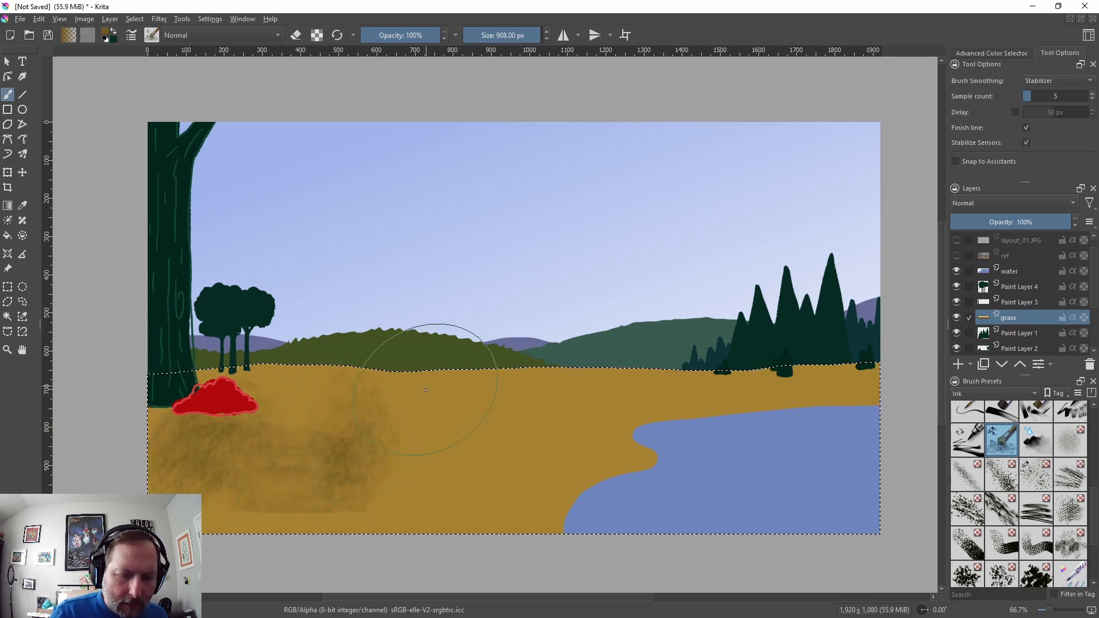
key("ctrl+z")
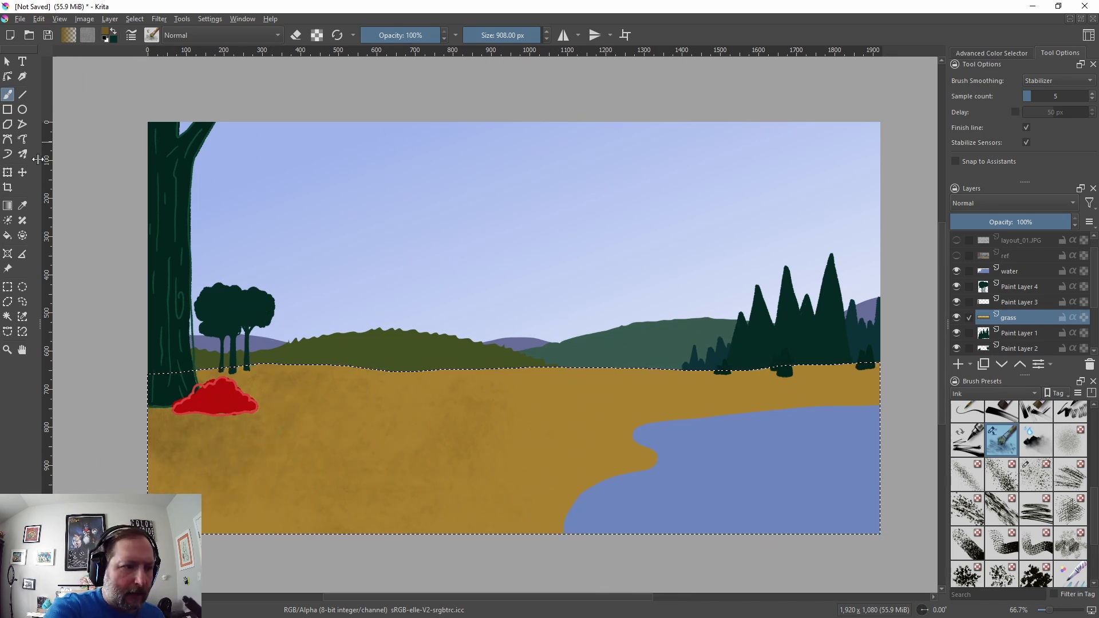
Step: Sample the ochre of the ground, lighten the brush colour to #bf9843 and brush soft light texture over the ground near the lake
left_click(22, 205)
left_click(664, 382)
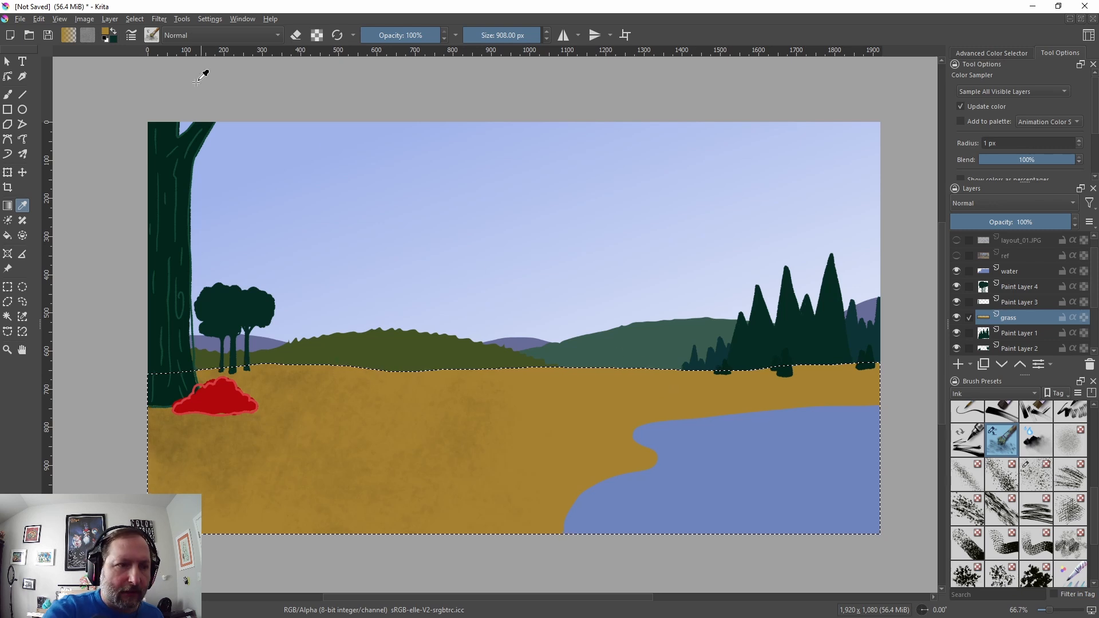
left_click(106, 34)
left_click(482, 233)
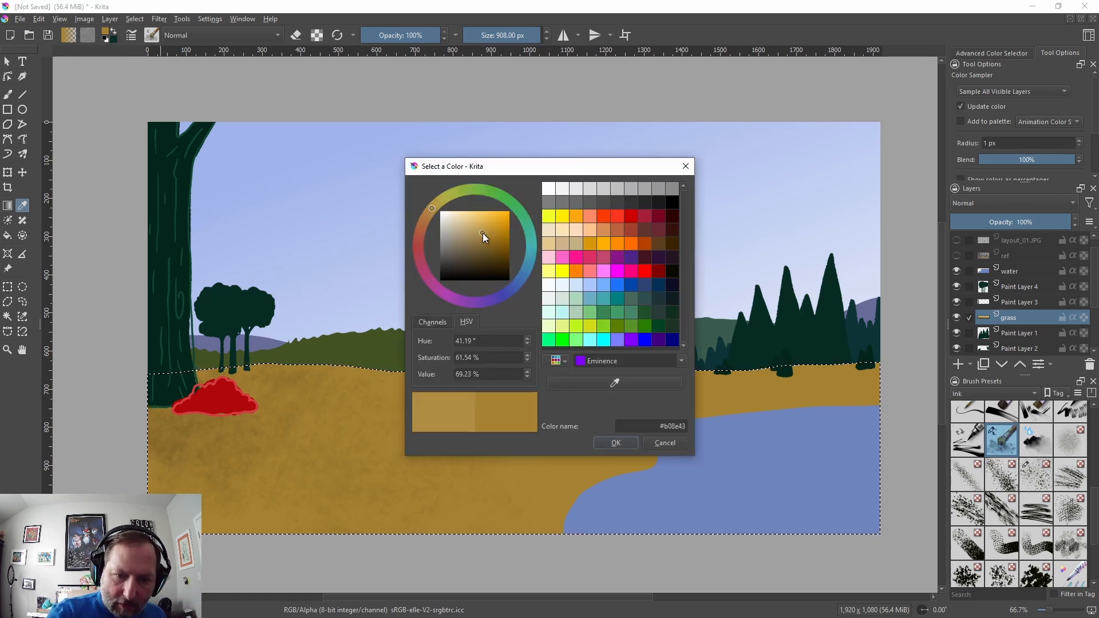
left_click(621, 442)
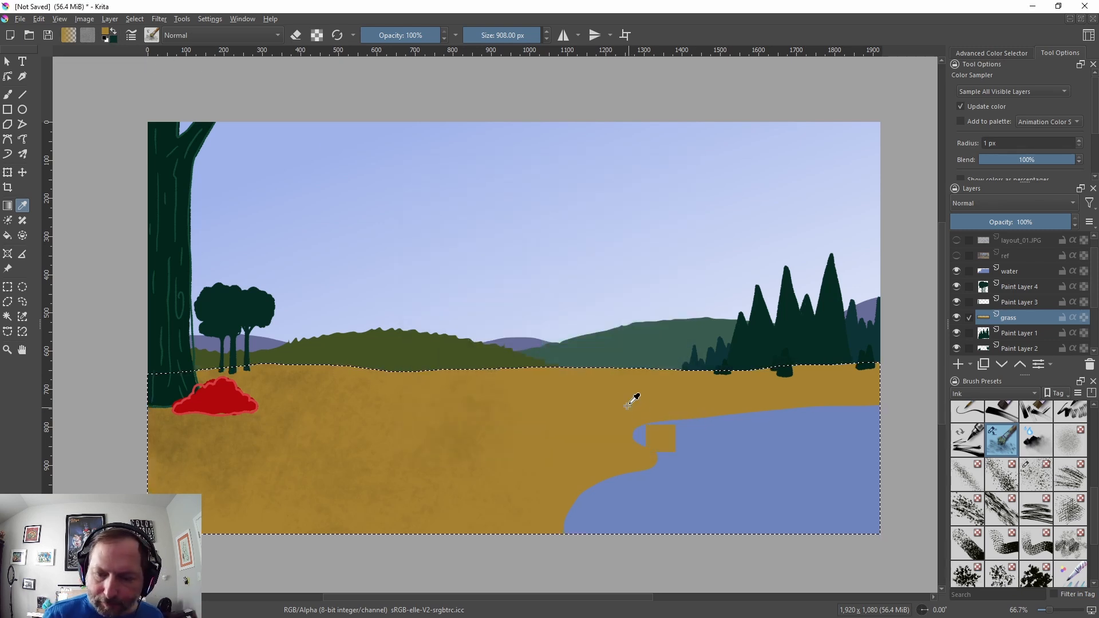
left_click(106, 35)
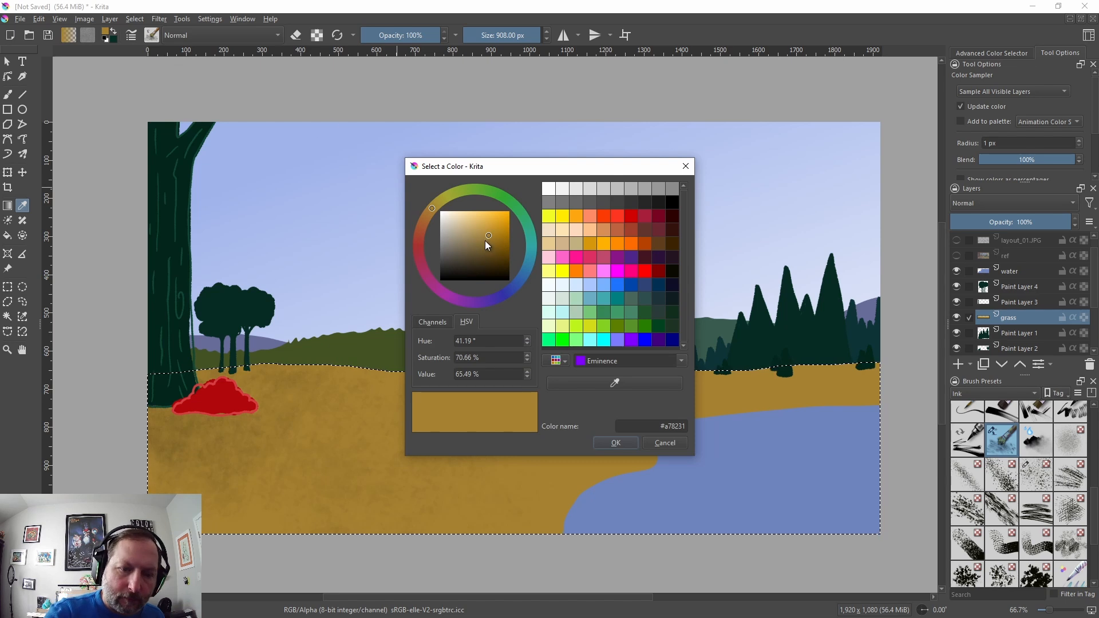
left_click_drag(489, 233, 484, 229)
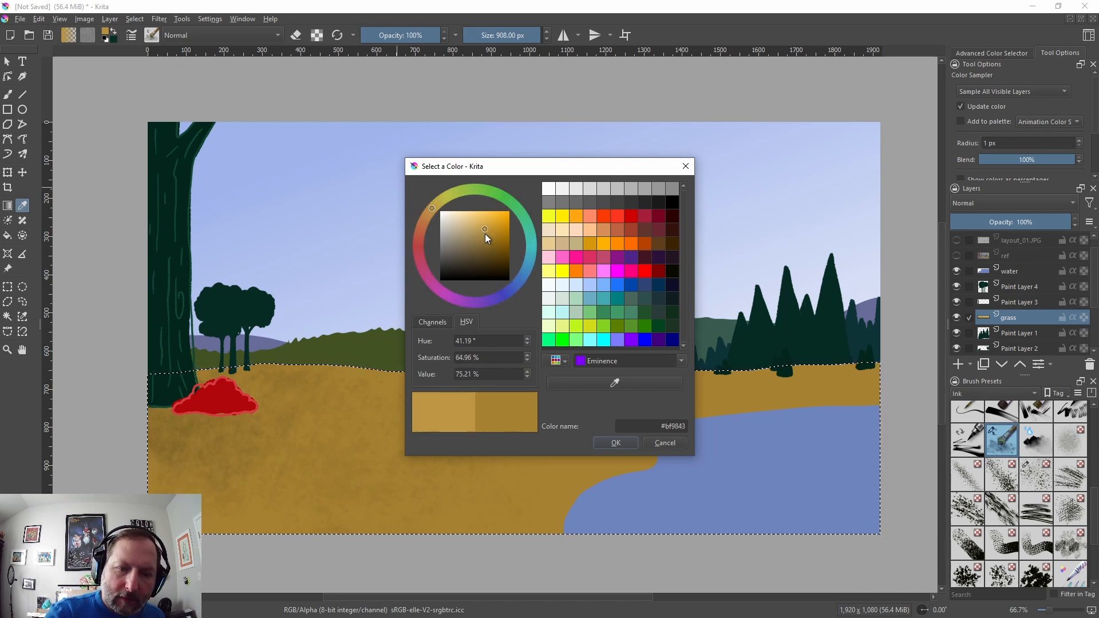
left_click(621, 442)
key("b")
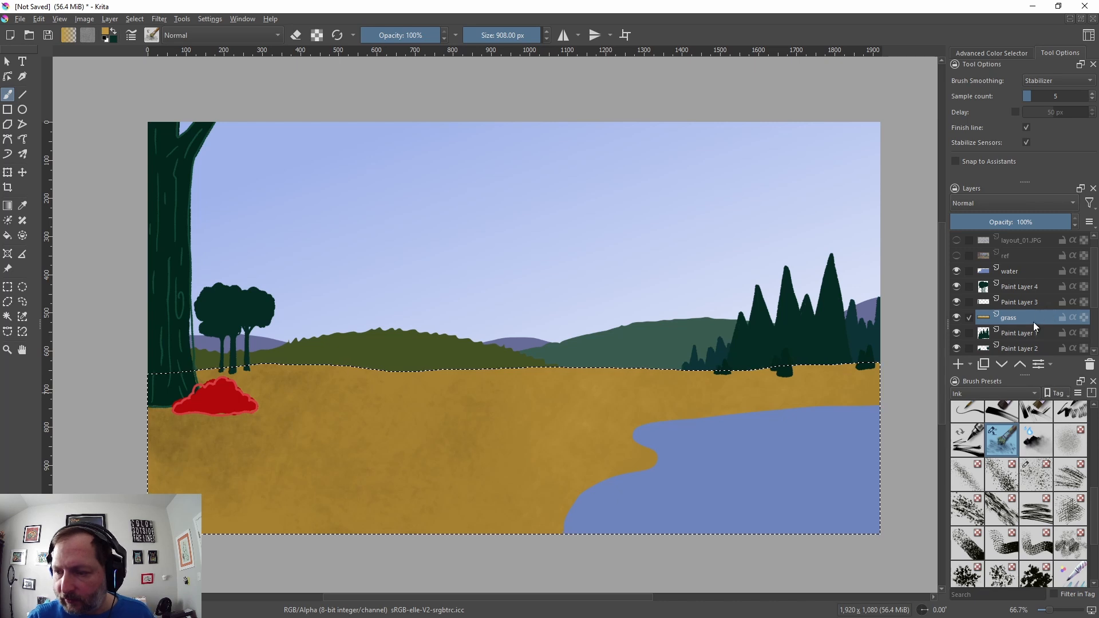
Step: Resample the plain ochre of the ground and brush it over the dark mottled areas to soften the texture
left_click(107, 33)
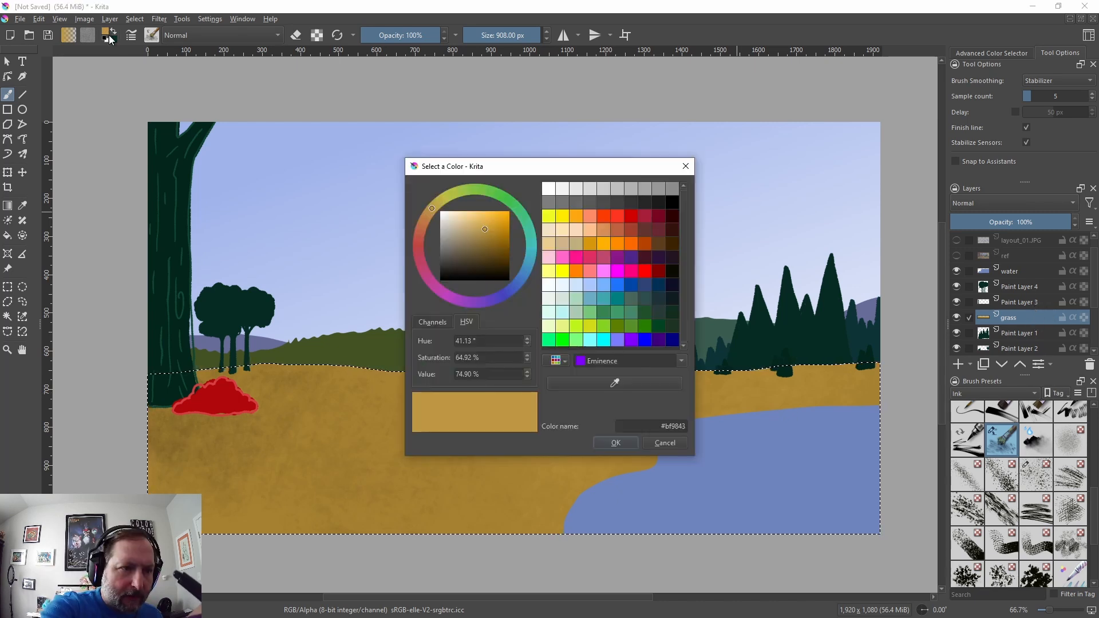
left_click(664, 442)
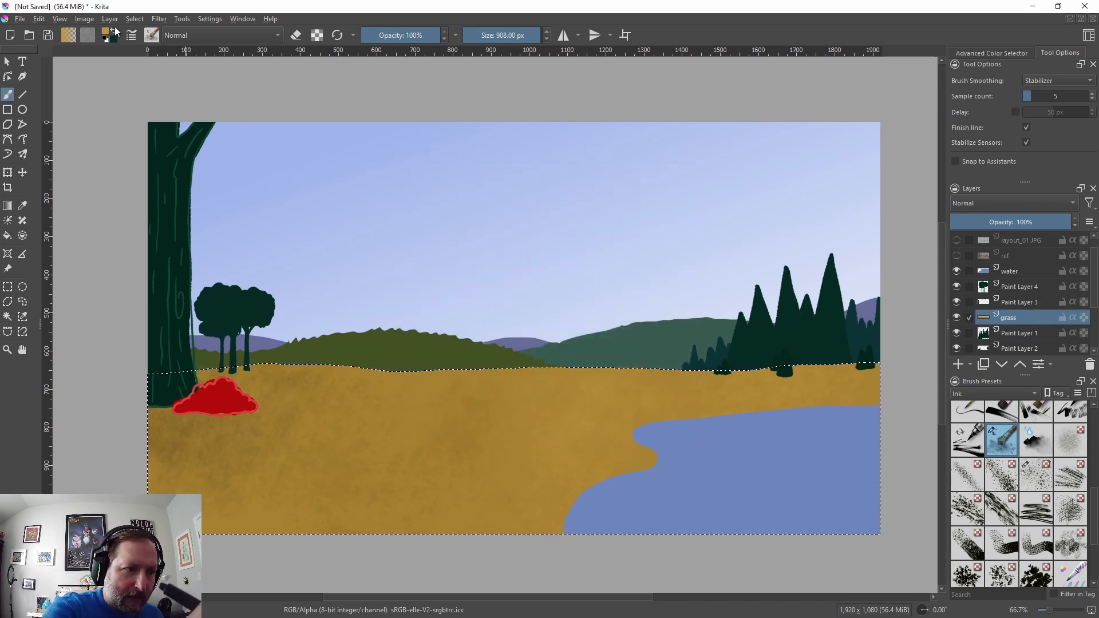
left_click(22, 205)
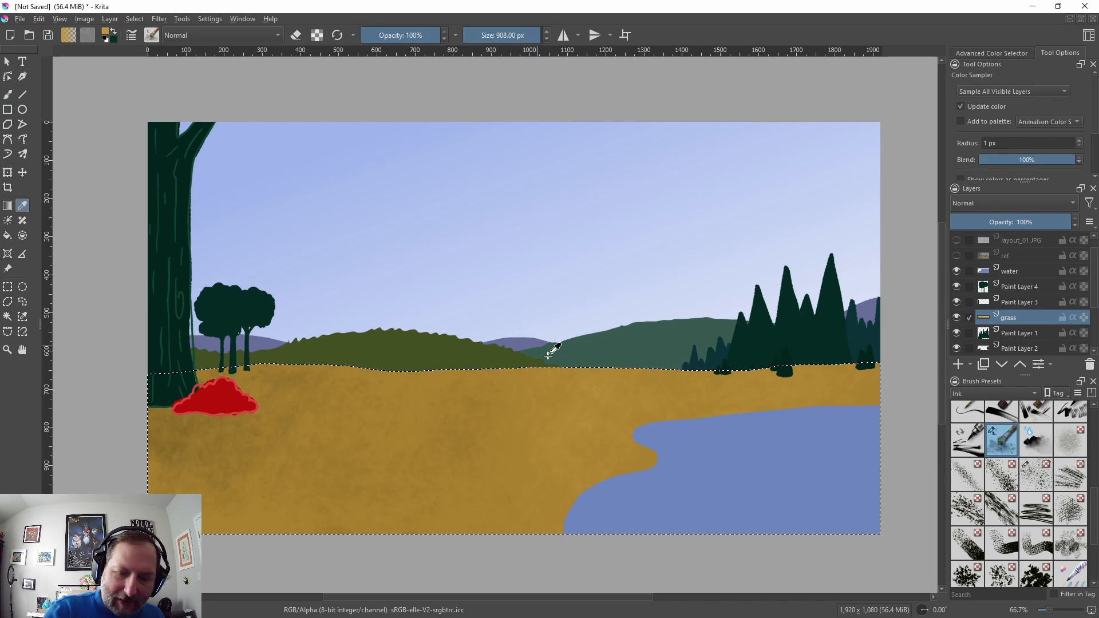
left_click(518, 449)
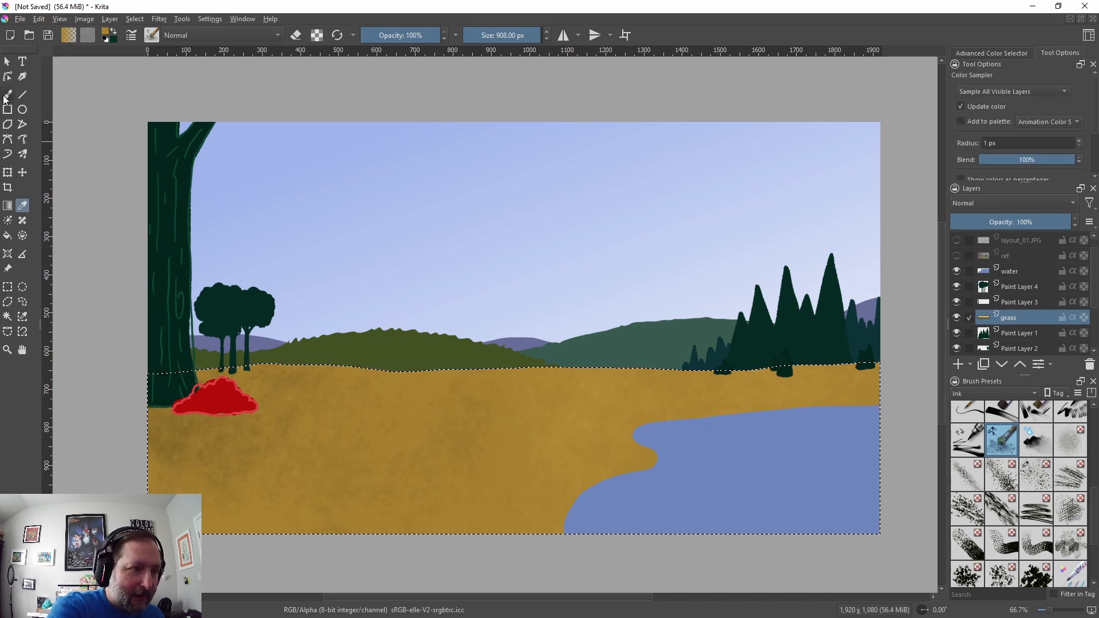
left_click(8, 93)
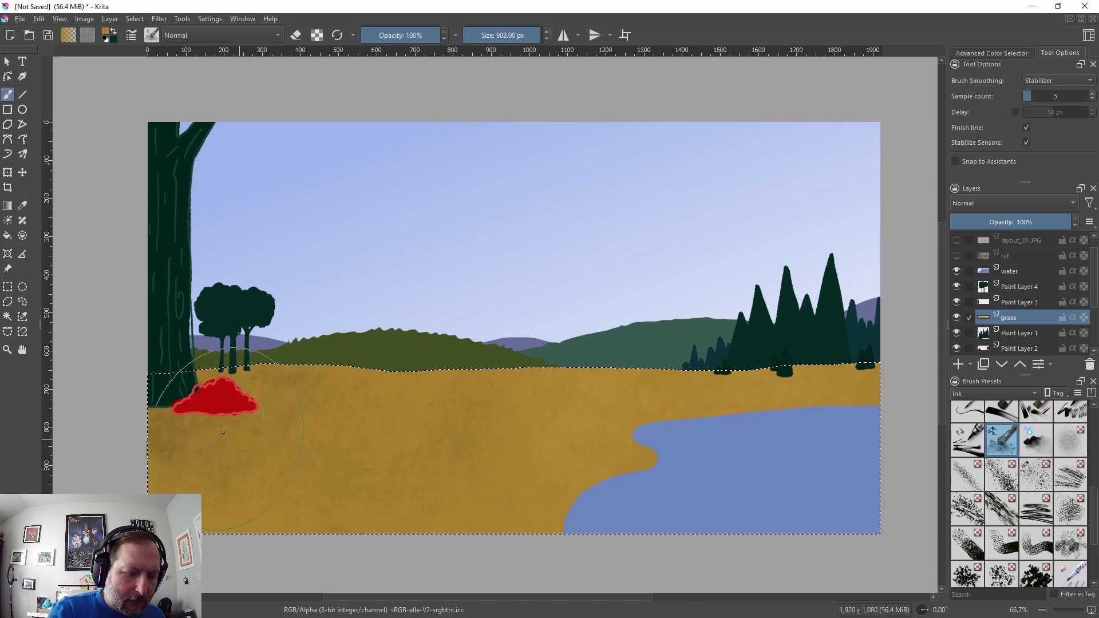
mouse_move(194, 464)
left_mouse_down()
mouse_move(184, 432)
mouse_move(282, 472)
mouse_move(330, 433)
left_mouse_up()
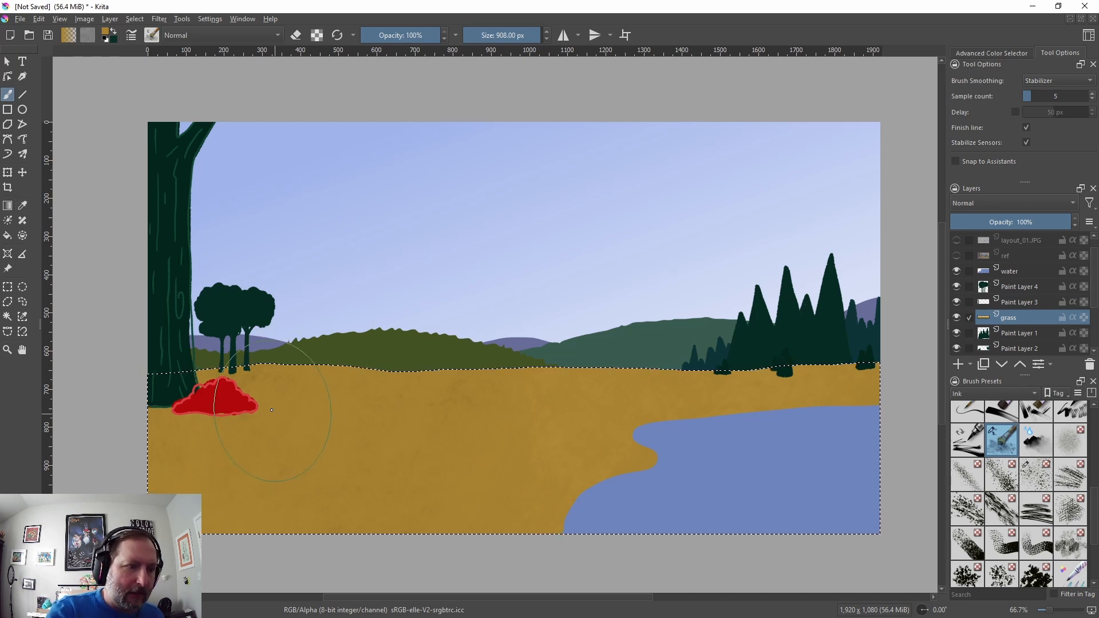
Step: Darken the ochre brush colour slightly and switch to an ink pen brush preset at 7 px
left_click(106, 34)
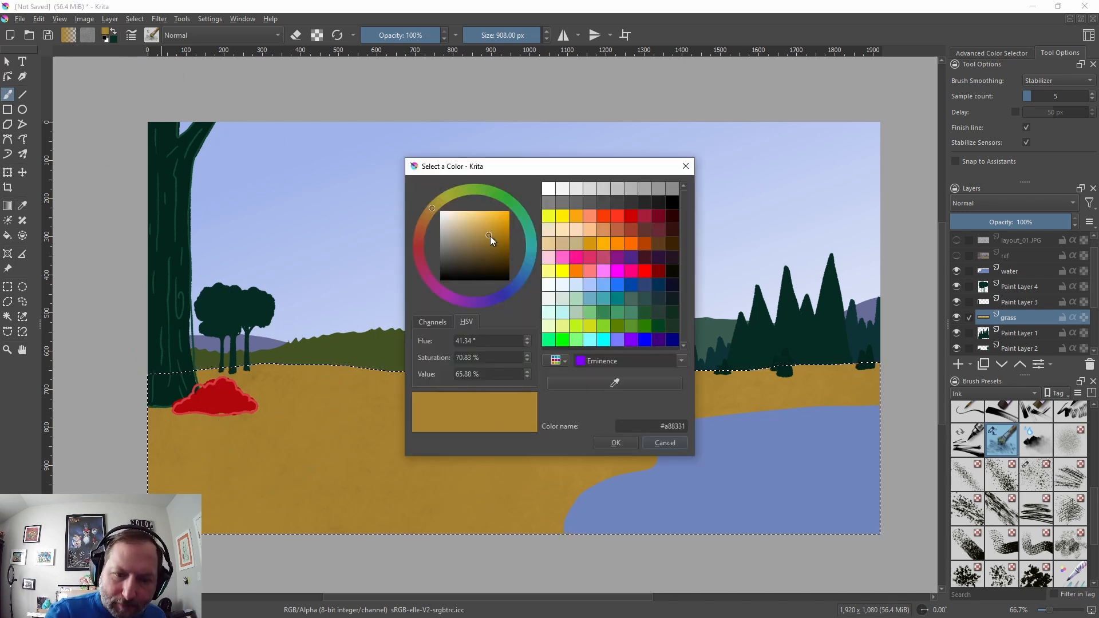
left_click_drag(489, 236, 490, 244)
left_click(620, 447)
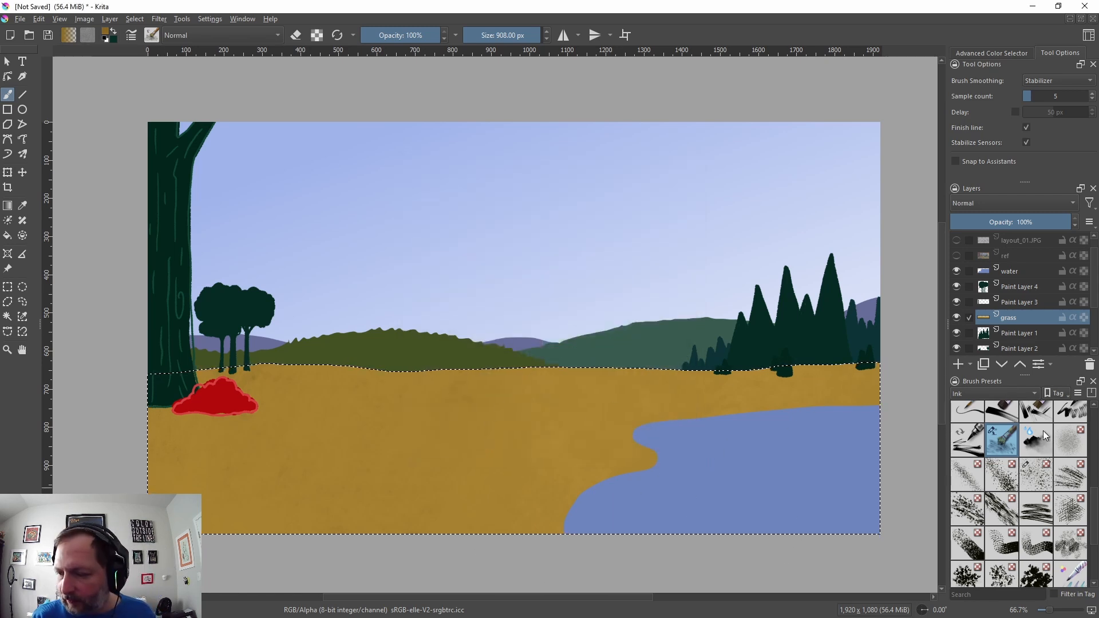
scroll(1093, 487, "up", 5)
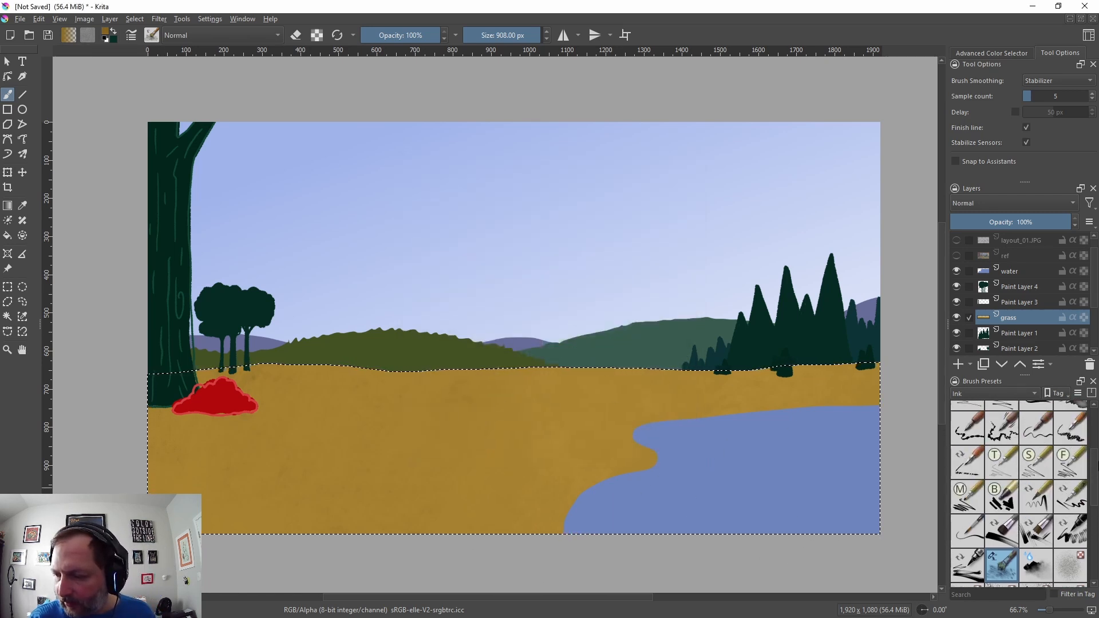
scroll(1070, 452, "up", 4)
left_click(1070, 452)
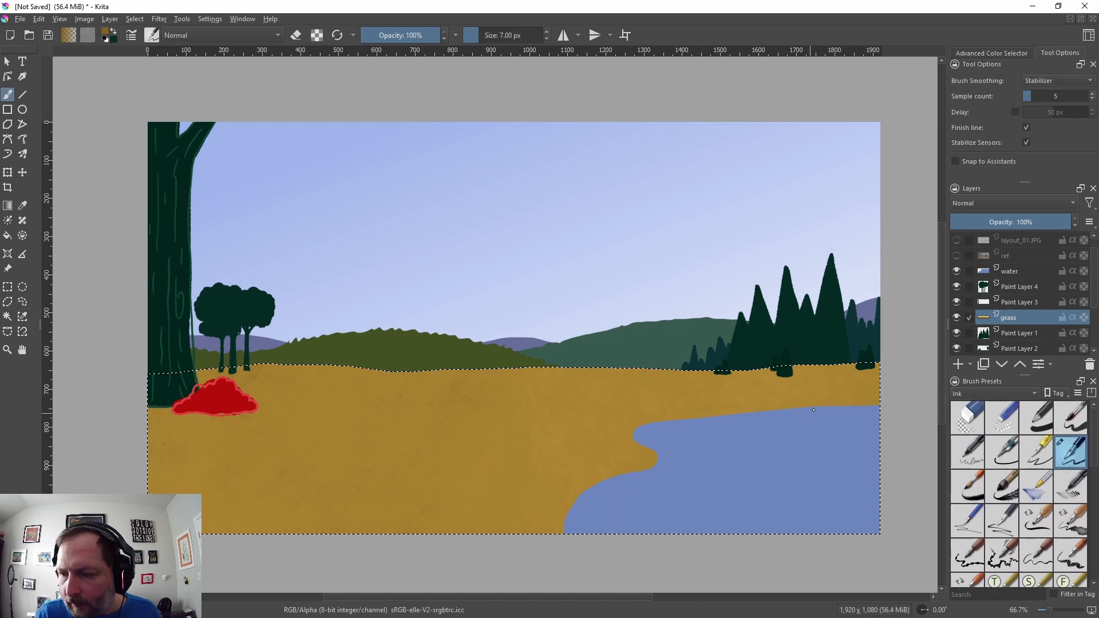
Step: Add a new paint layer above the water layer and clear the ground selection
left_click(1014, 274)
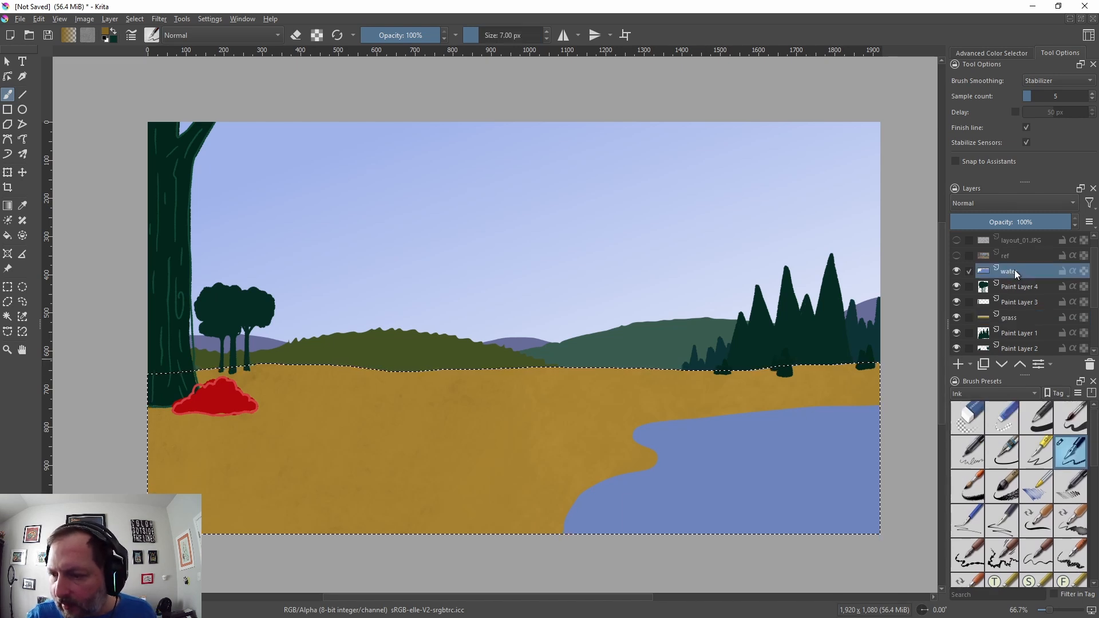
left_click(959, 365)
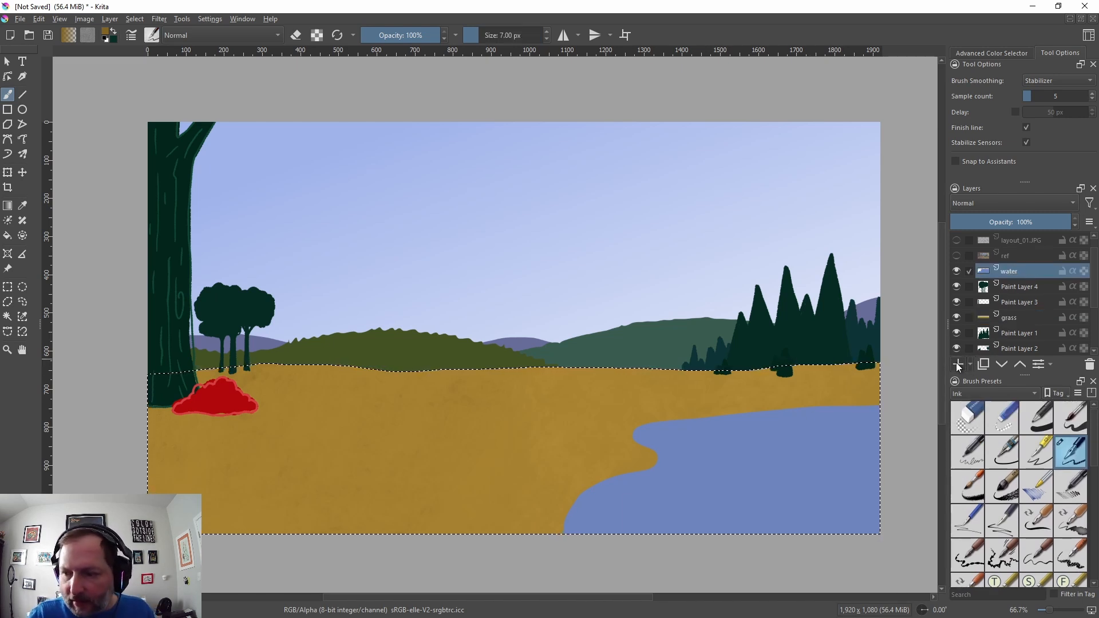
left_click(135, 19)
left_click(148, 44)
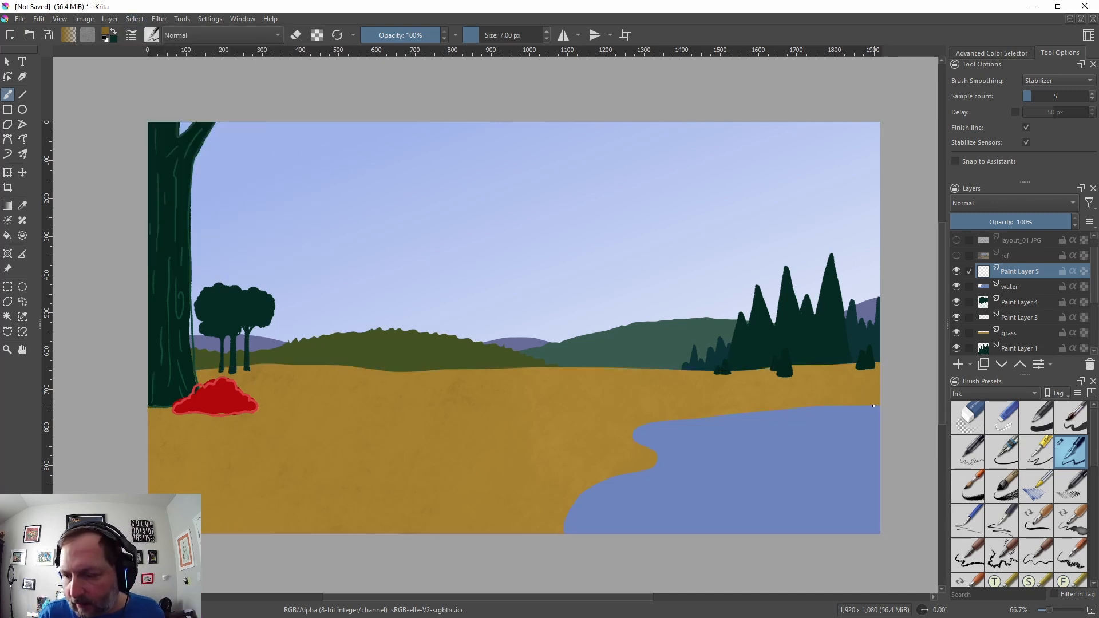
Step: Outline the lake's shoreline with several loose overlapping dark ochre strokes, undoing the stray one
left_click_drag(874, 406, 777, 408)
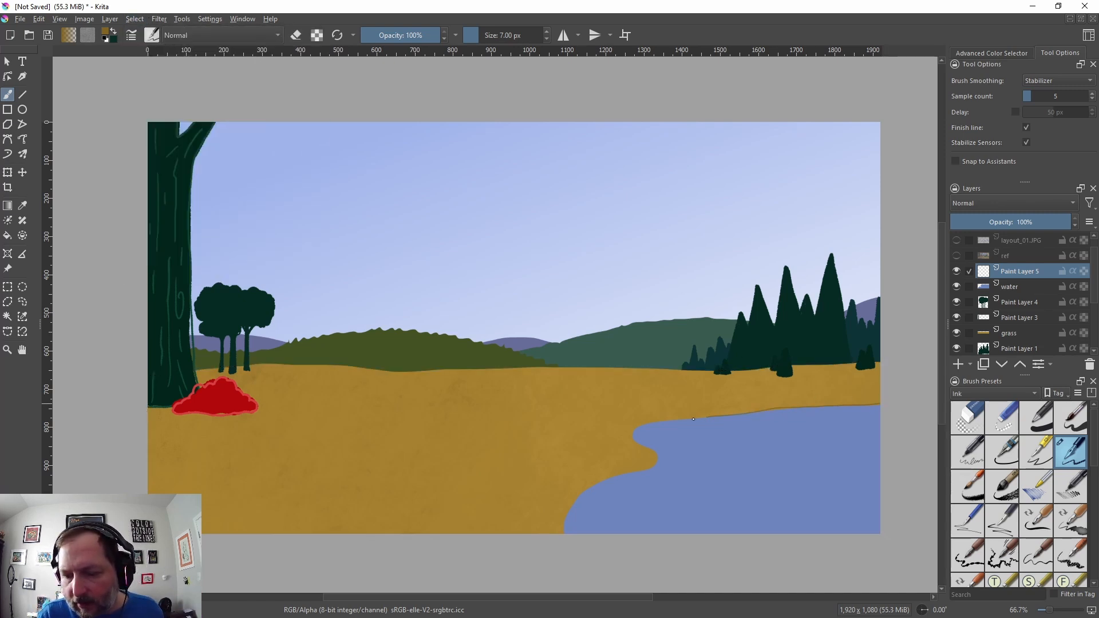
mouse_move(654, 464)
left_mouse_down()
mouse_move(579, 495)
mouse_move(561, 534)
left_mouse_up()
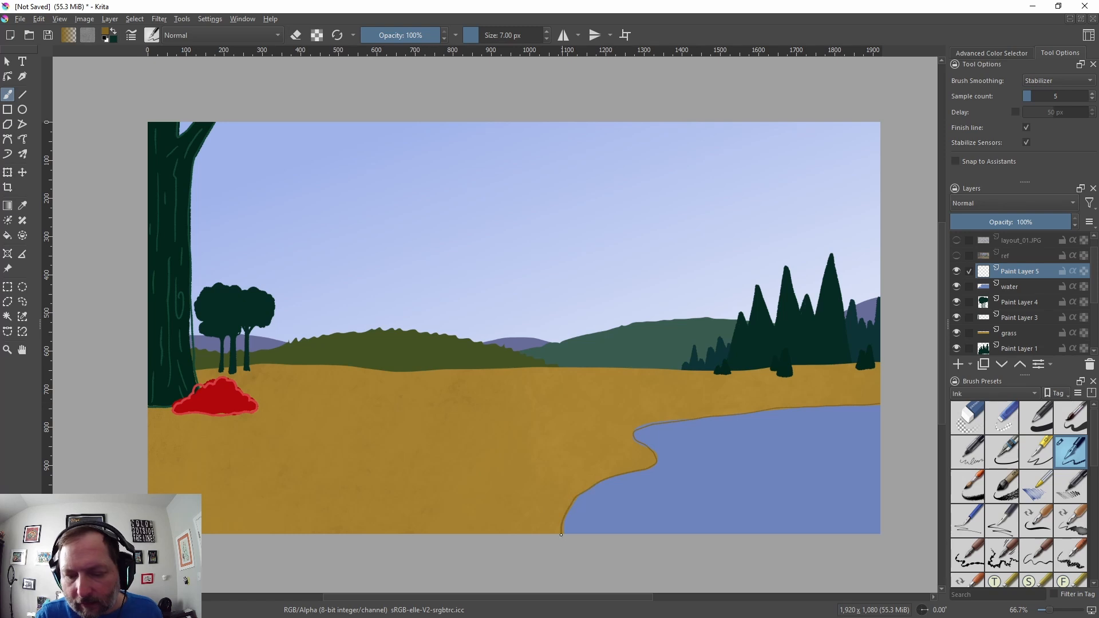
left_click_drag(850, 405, 724, 415)
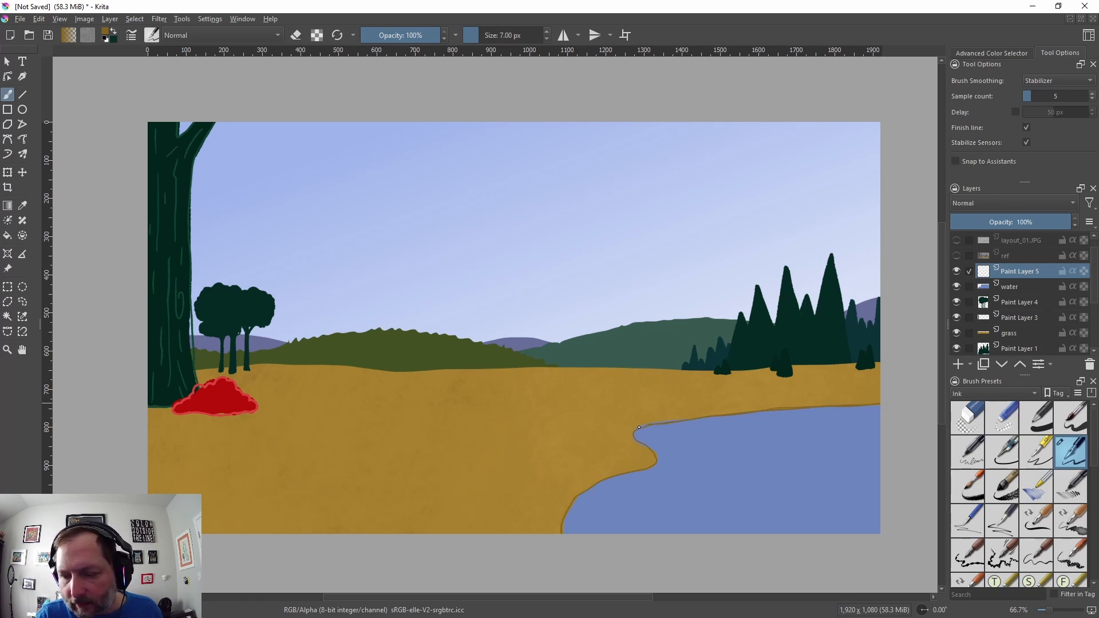
left_click_drag(599, 483, 574, 504)
key("ctrl+z")
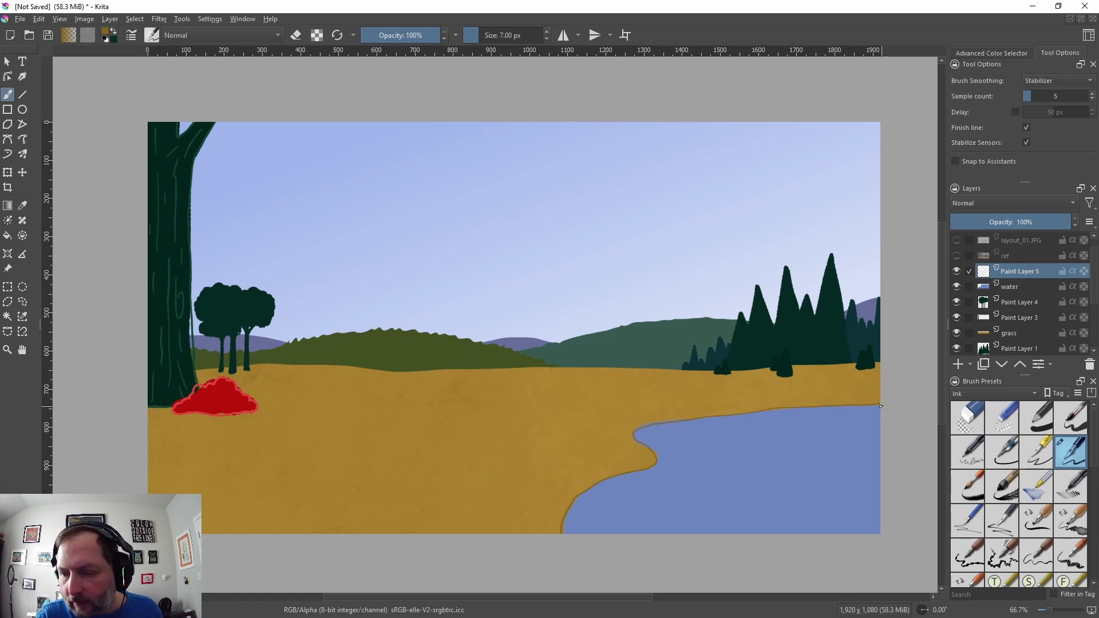
mouse_move(883, 406)
left_mouse_down()
mouse_move(671, 424)
mouse_move(642, 448)
left_mouse_up()
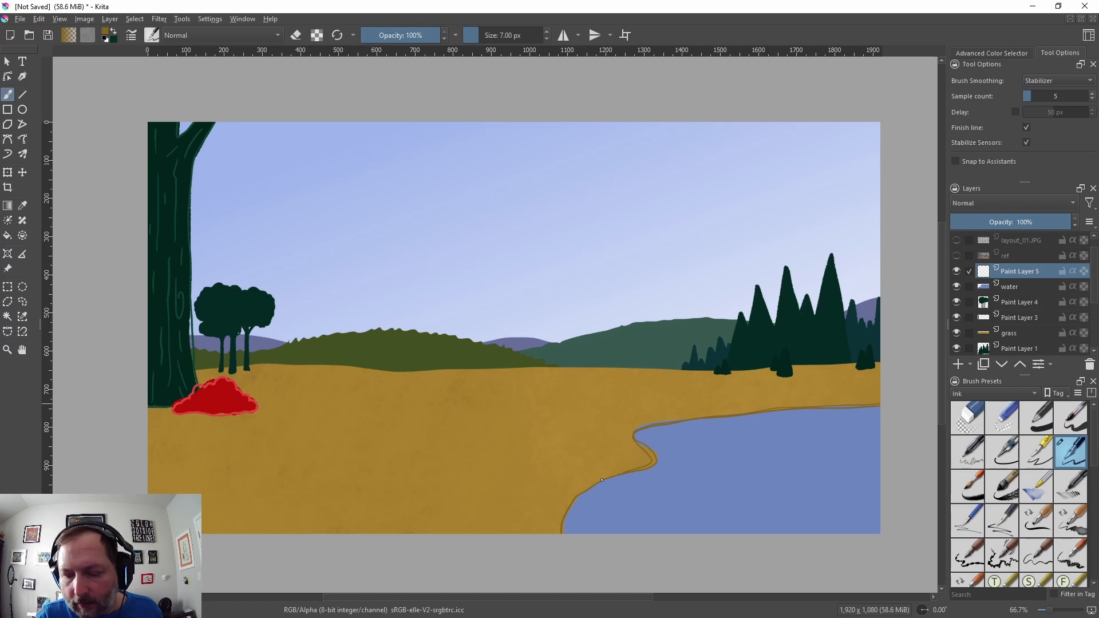
mouse_move(602, 480)
left_mouse_down()
mouse_move(567, 507)
mouse_move(562, 529)
left_mouse_up()
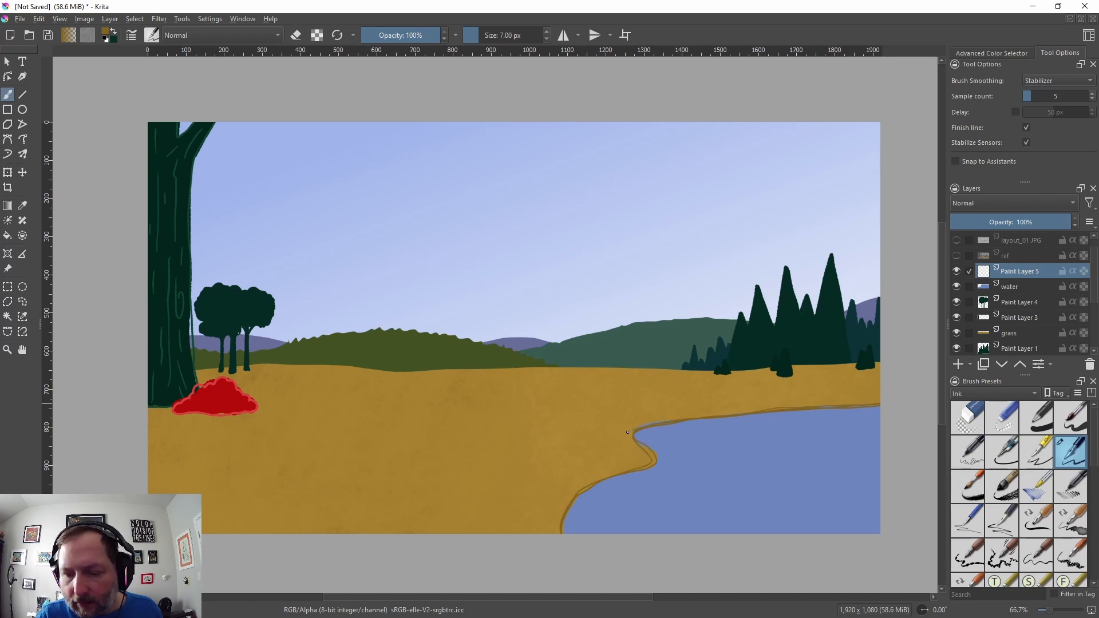
mouse_move(628, 432)
left_mouse_down()
mouse_move(644, 465)
mouse_move(557, 531)
left_mouse_up()
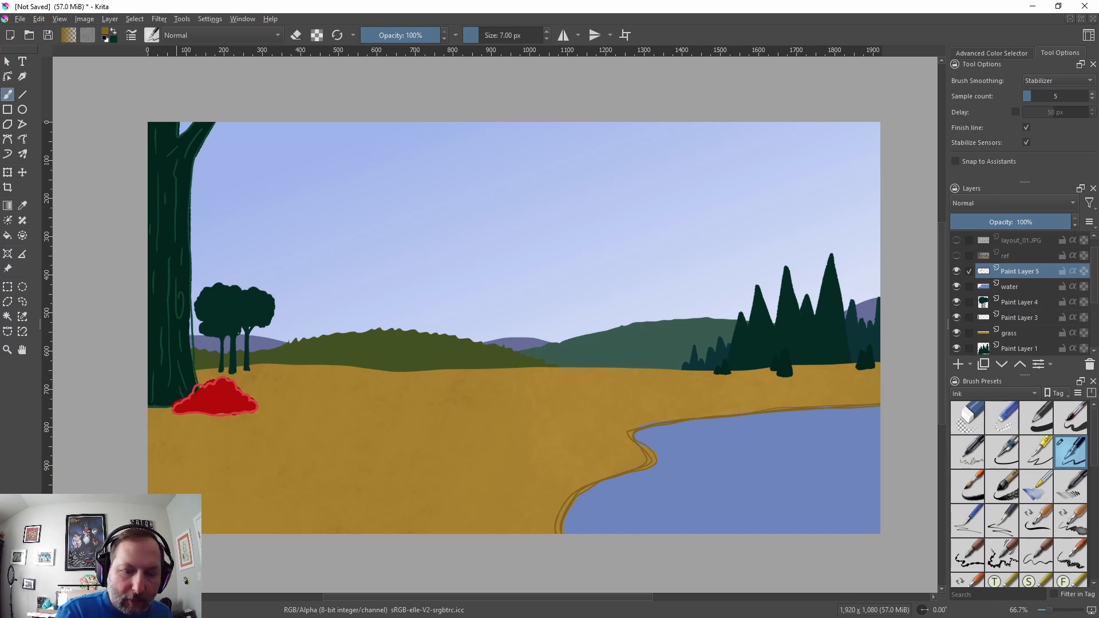
Step: Draw long, thin wavy contour lines across the ground from the large trunk's side to the shoreline, including the foreground and far bank
key("ctrl+bracketleft")
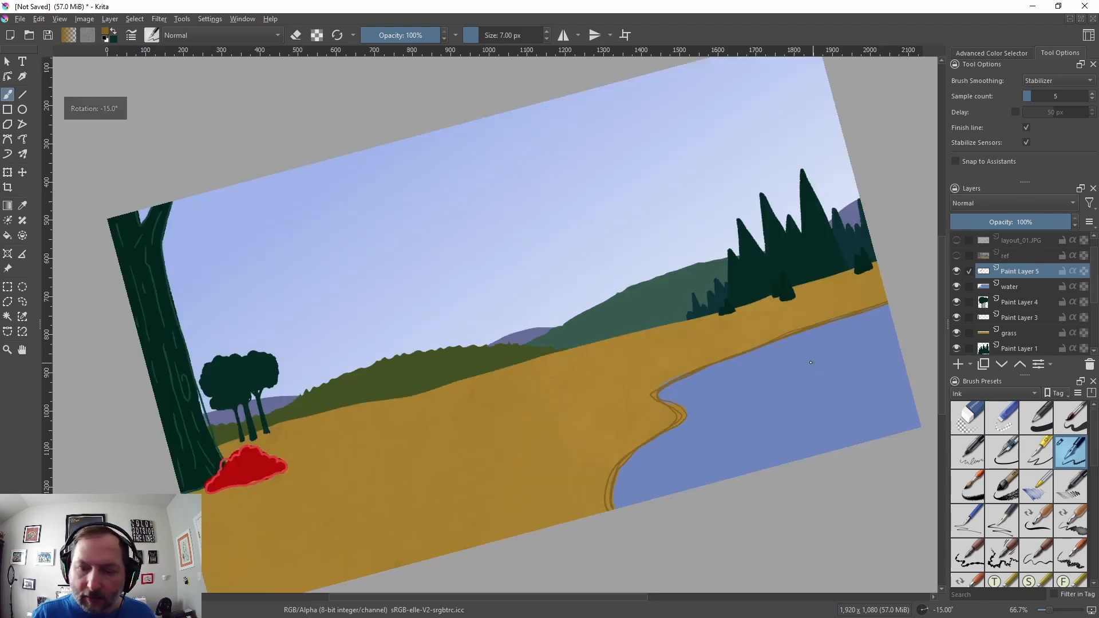
left_click_drag(603, 421, 722, 286)
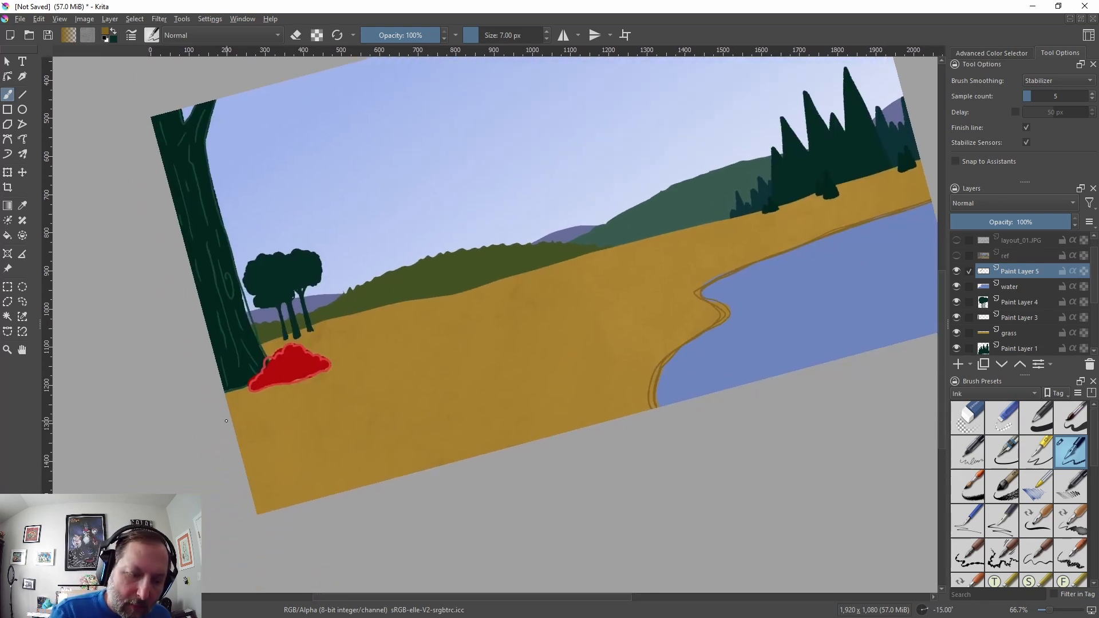
left_click_drag(229, 420, 644, 320)
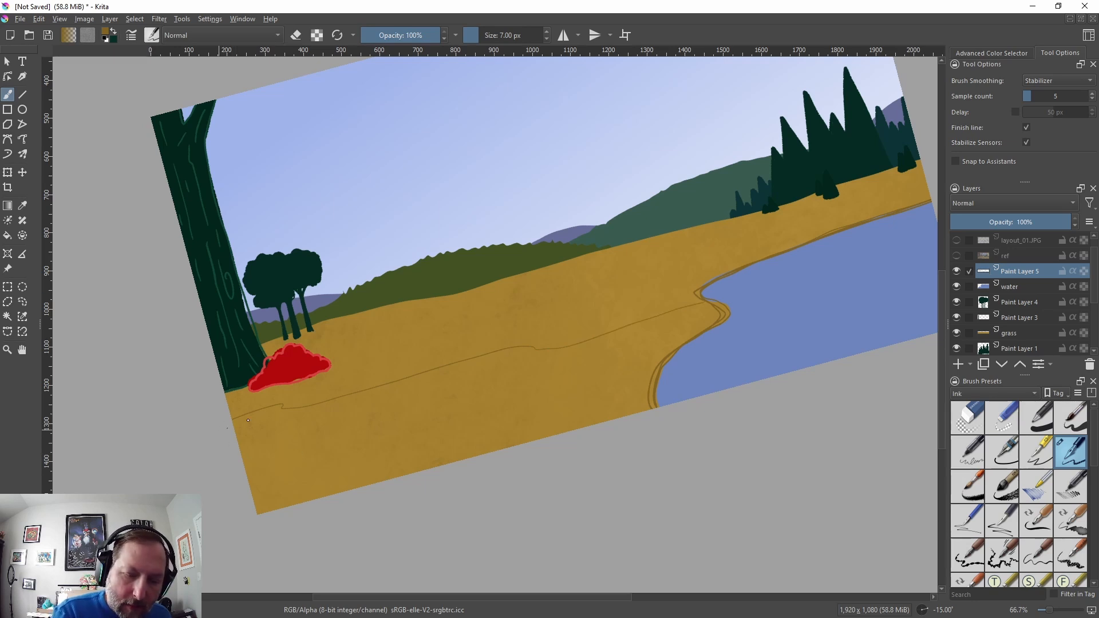
left_click_drag(534, 345, 689, 300)
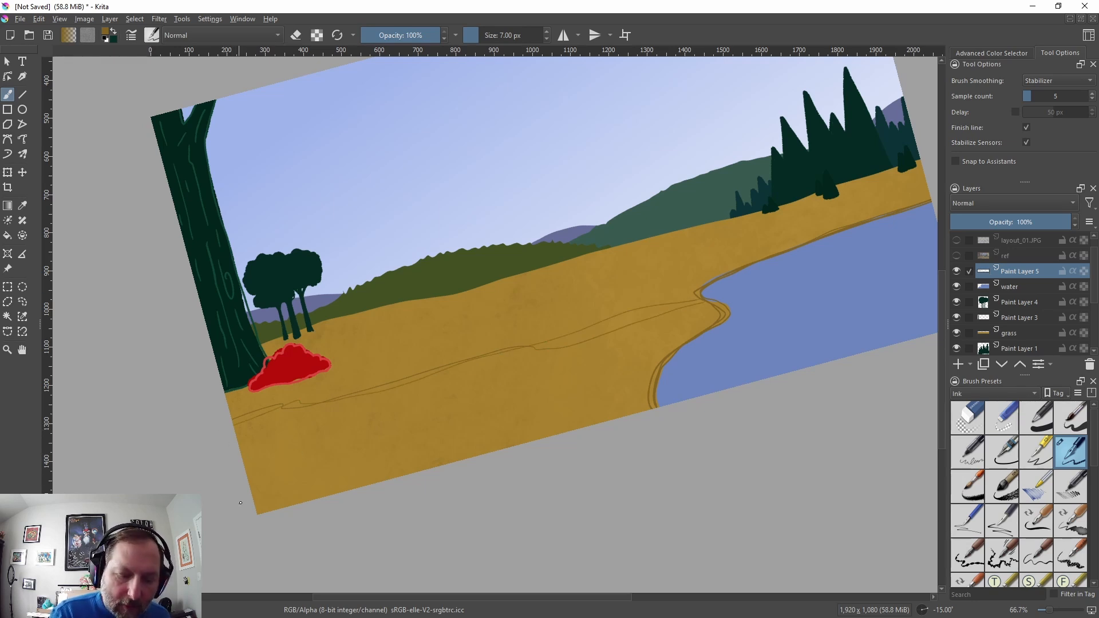
left_click_drag(254, 497, 646, 407)
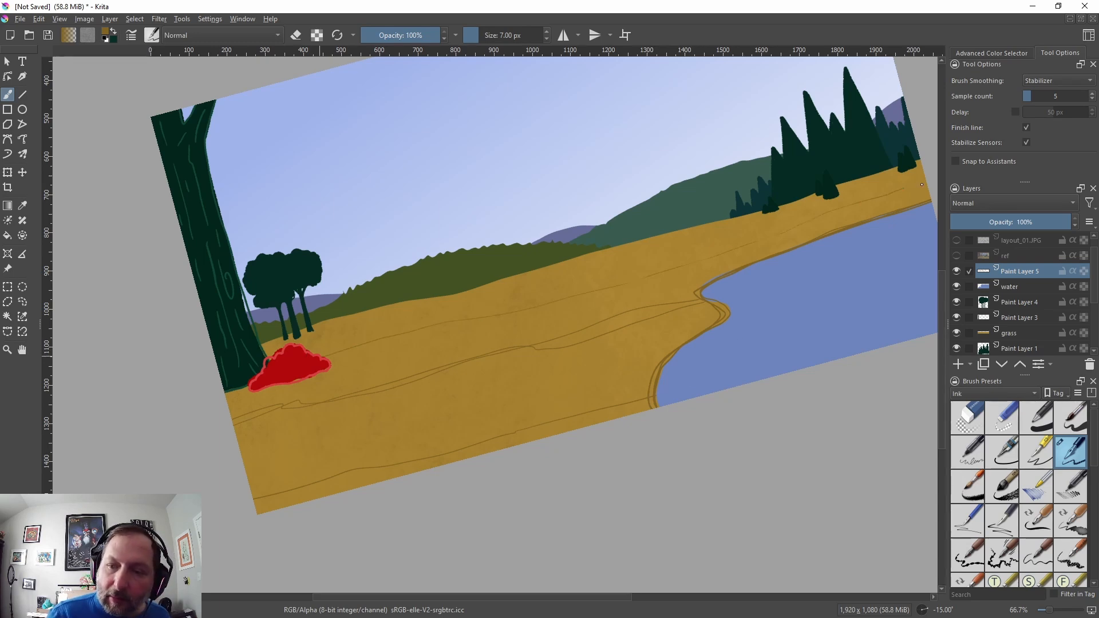
key("5")
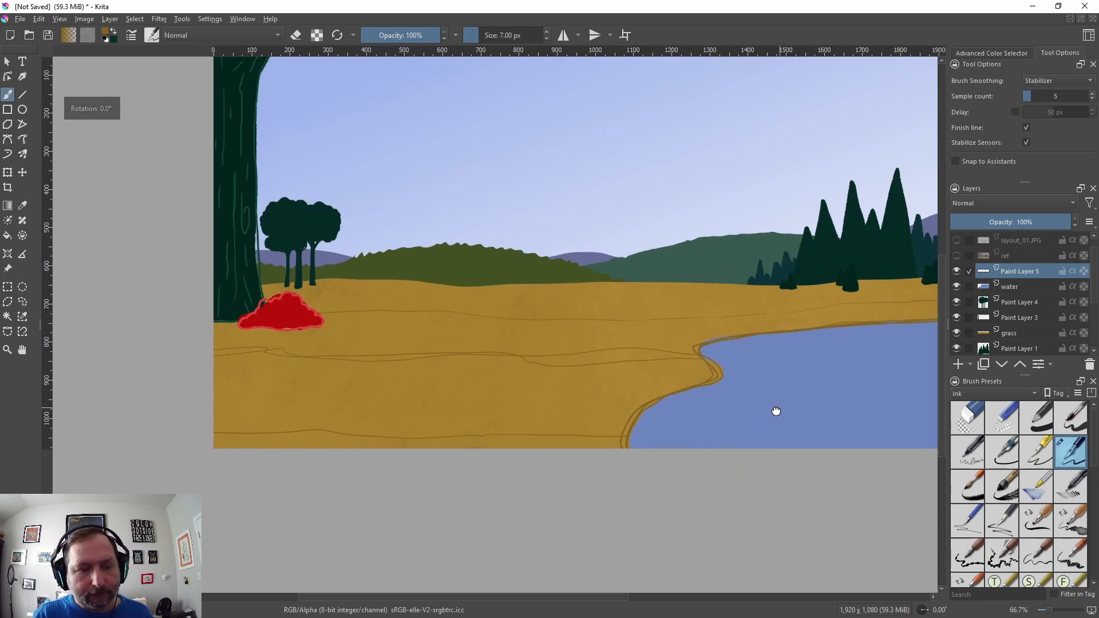
left_click_drag(776, 410, 702, 459)
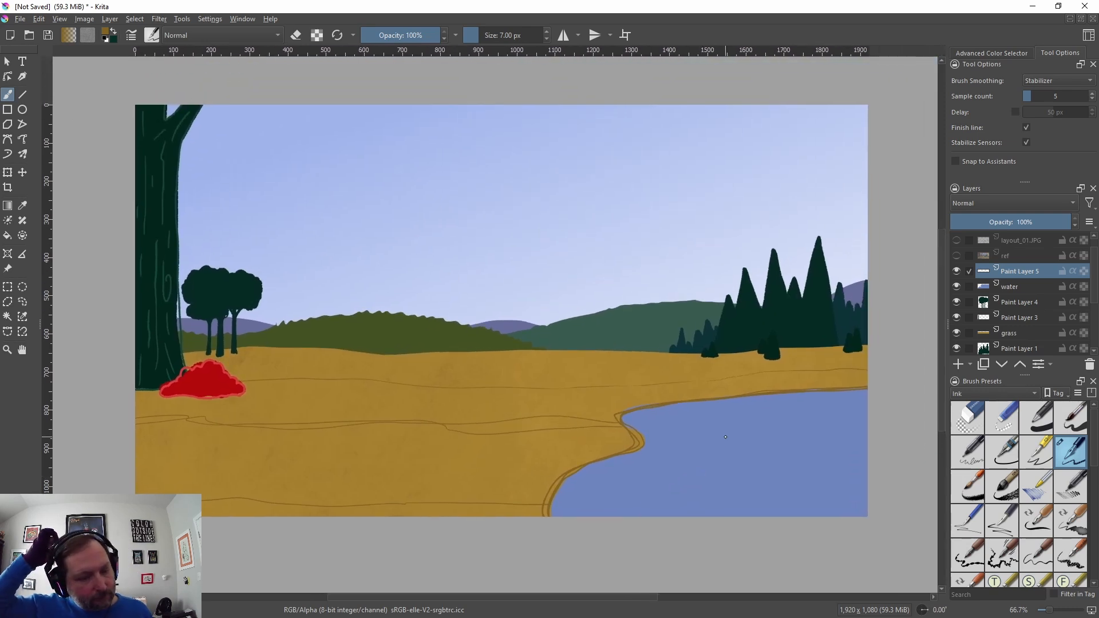
Step: Scatter small curved pebble and dirt marks over the ground around the contour lines and along the shore
left_click(178, 437)
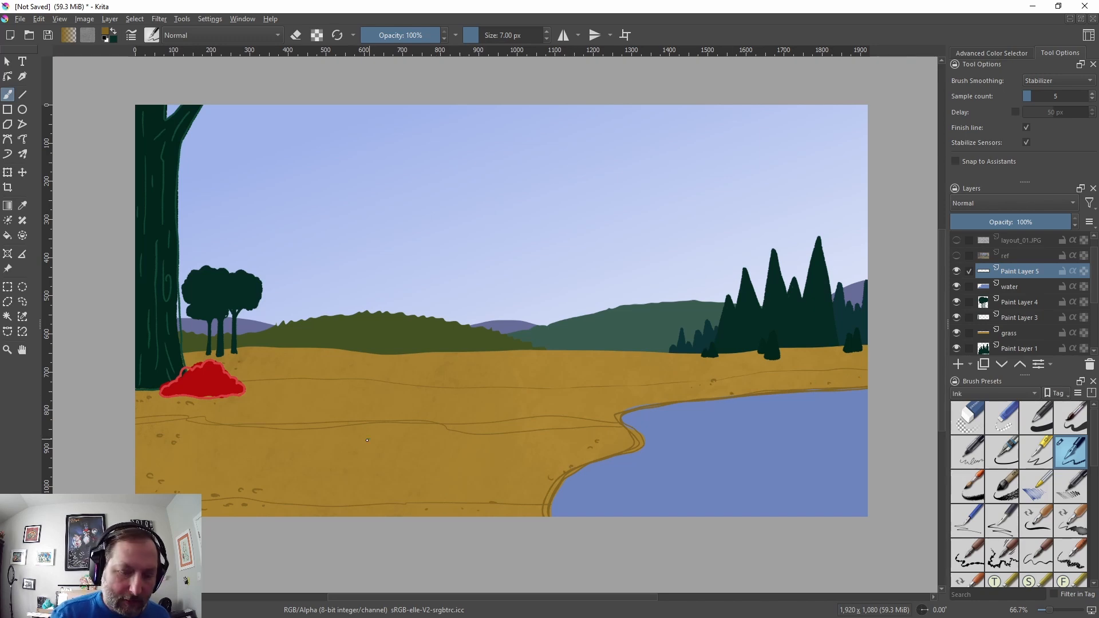
left_click_drag(670, 437, 659, 385)
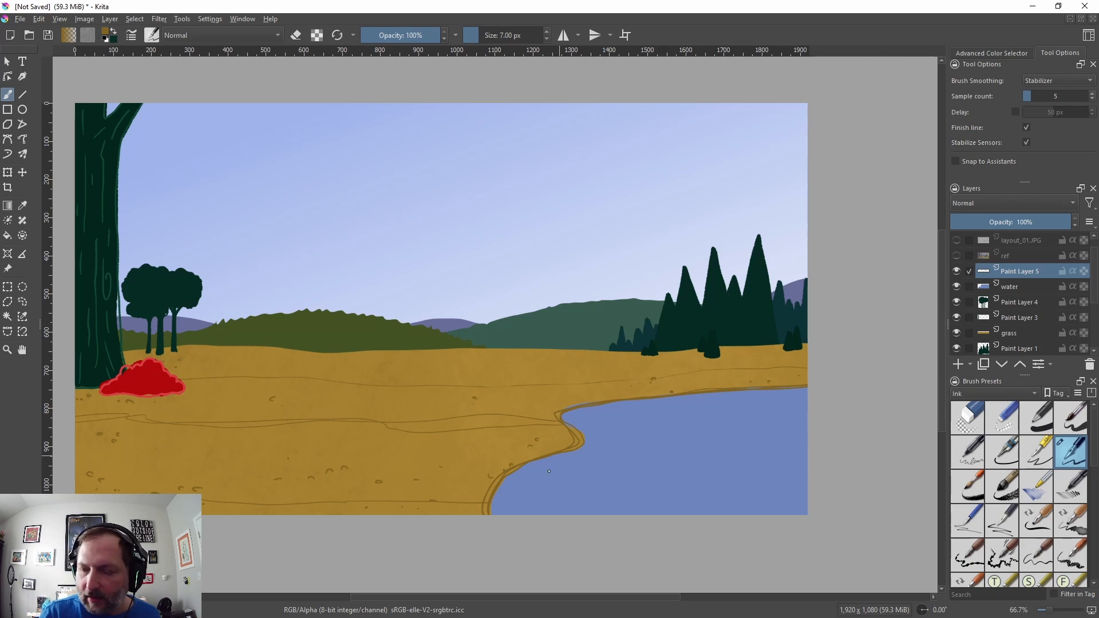
Step: Add a new paint layer above the water layer and set the brush colour to a lighter tint of the lake's blue, #b8c7ef
left_click(1012, 286)
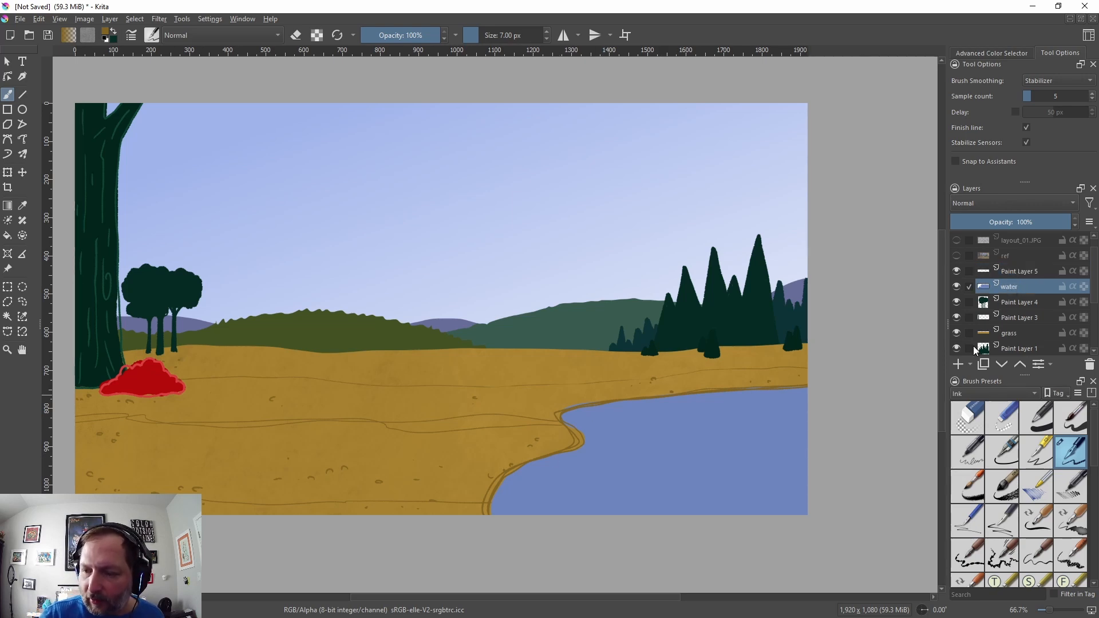
left_click(957, 364)
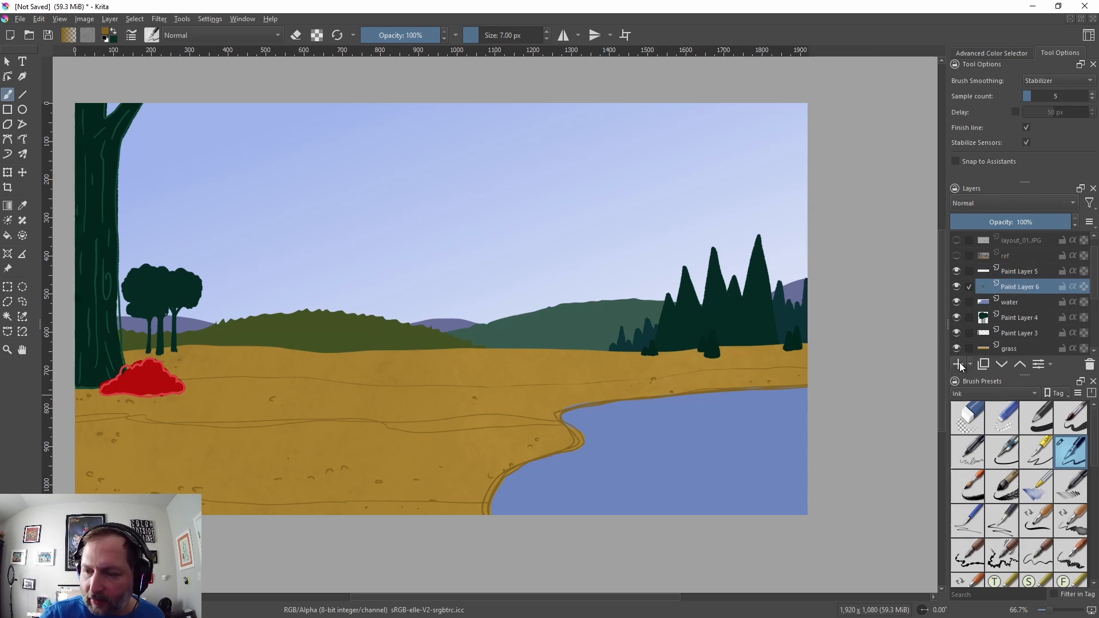
left_click(23, 205)
left_click(595, 483)
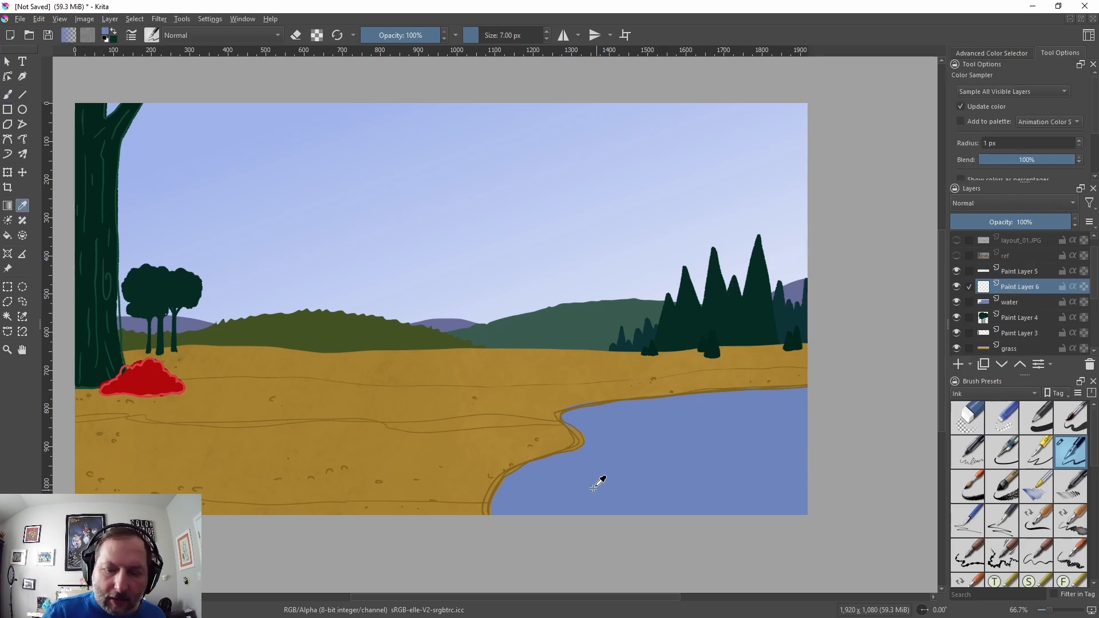
left_click(106, 36)
left_click_drag(480, 240, 456, 217)
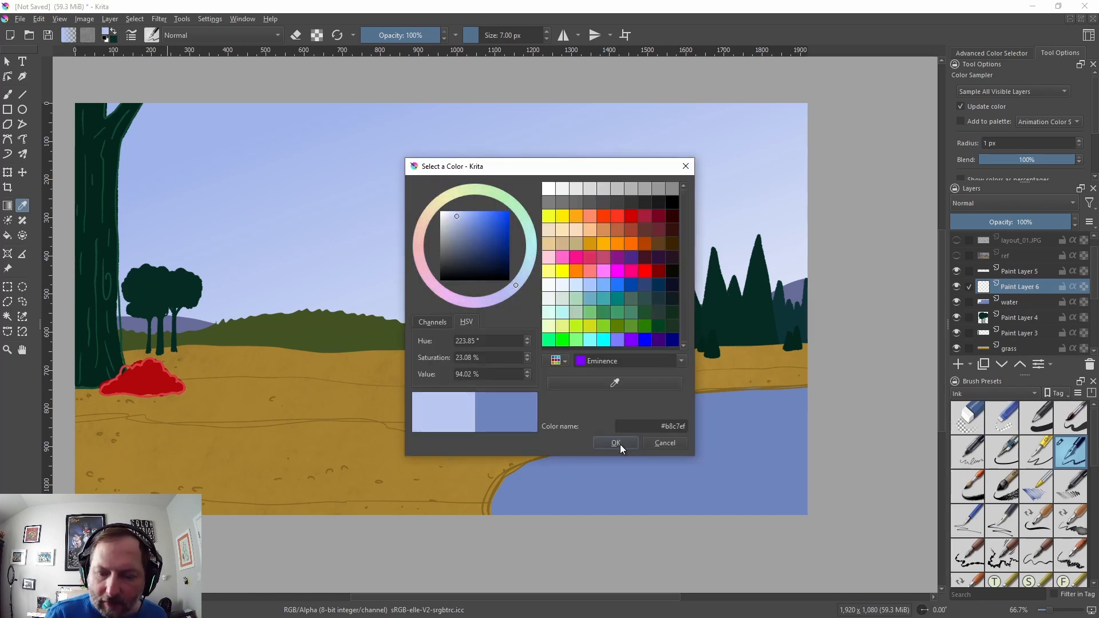
left_click(616, 443)
left_click(7, 94)
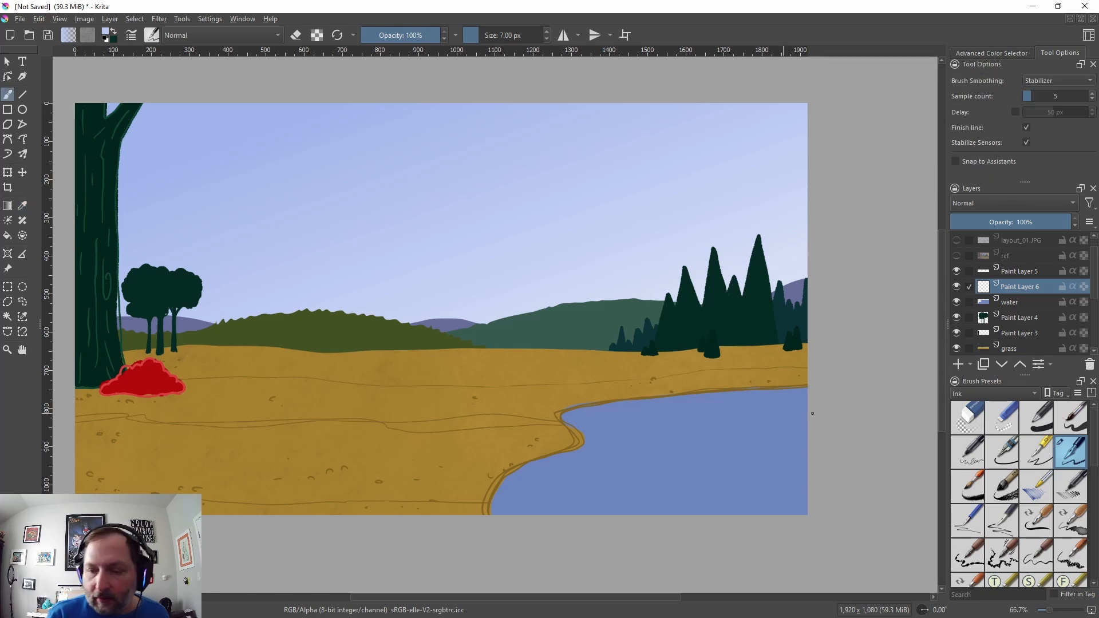
Step: Draw pale blue highlight lines along the water's edge following the shoreline and scatter short wavy ripple strokes across the lake
mouse_move(804, 391)
left_mouse_down()
mouse_move(635, 402)
mouse_move(535, 467)
mouse_move(499, 514)
left_mouse_up()
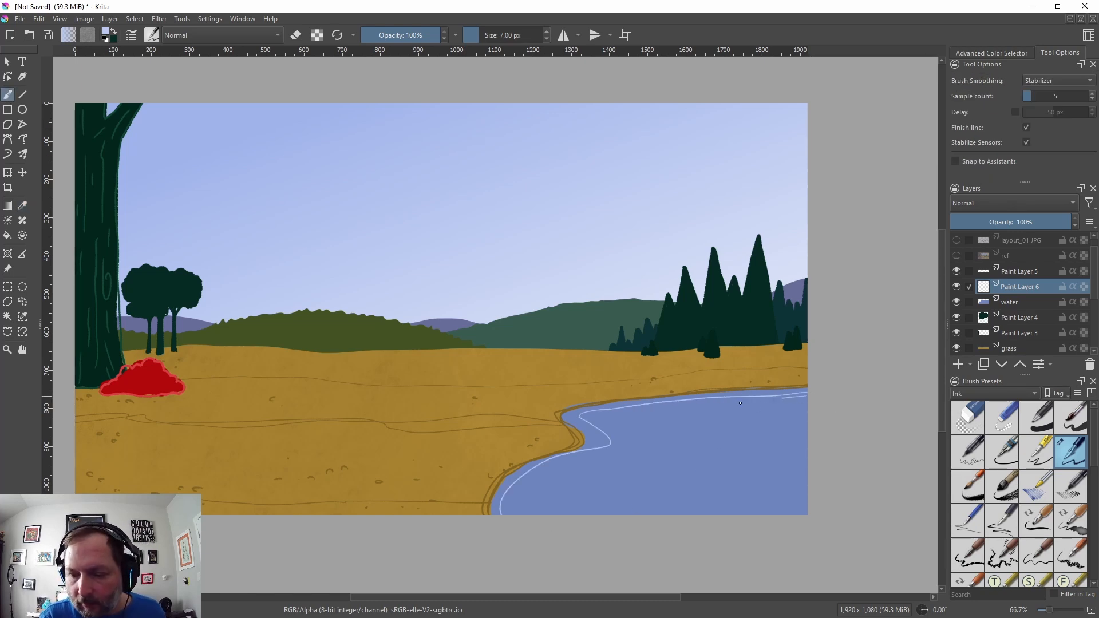
mouse_move(803, 395)
left_mouse_down()
mouse_move(590, 413)
mouse_move(608, 439)
mouse_move(508, 510)
left_mouse_up()
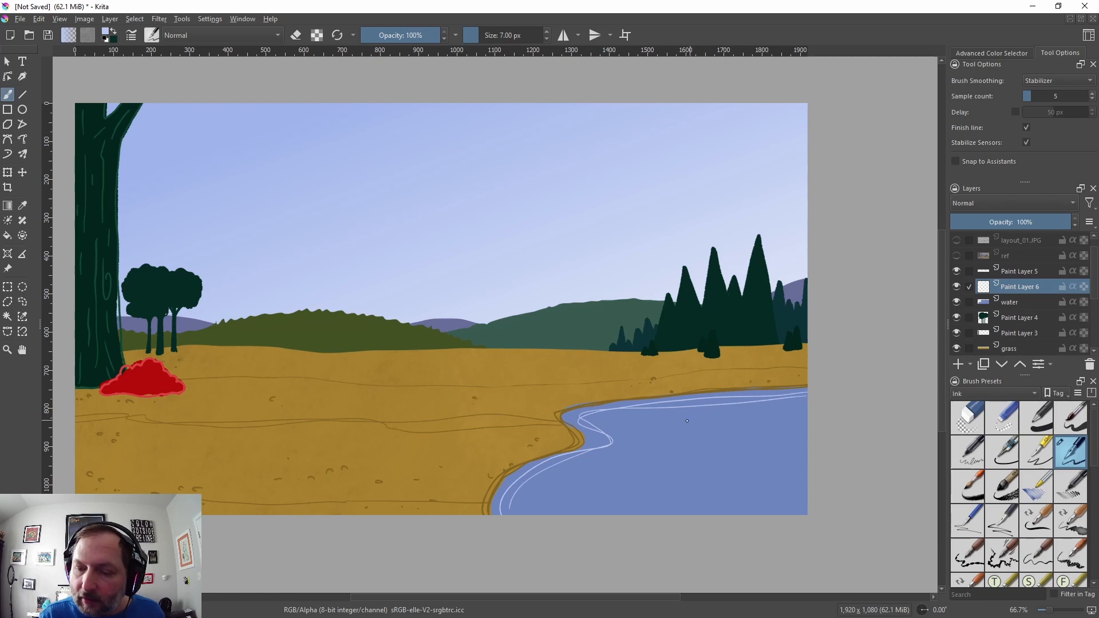
left_click_drag(651, 424, 744, 424)
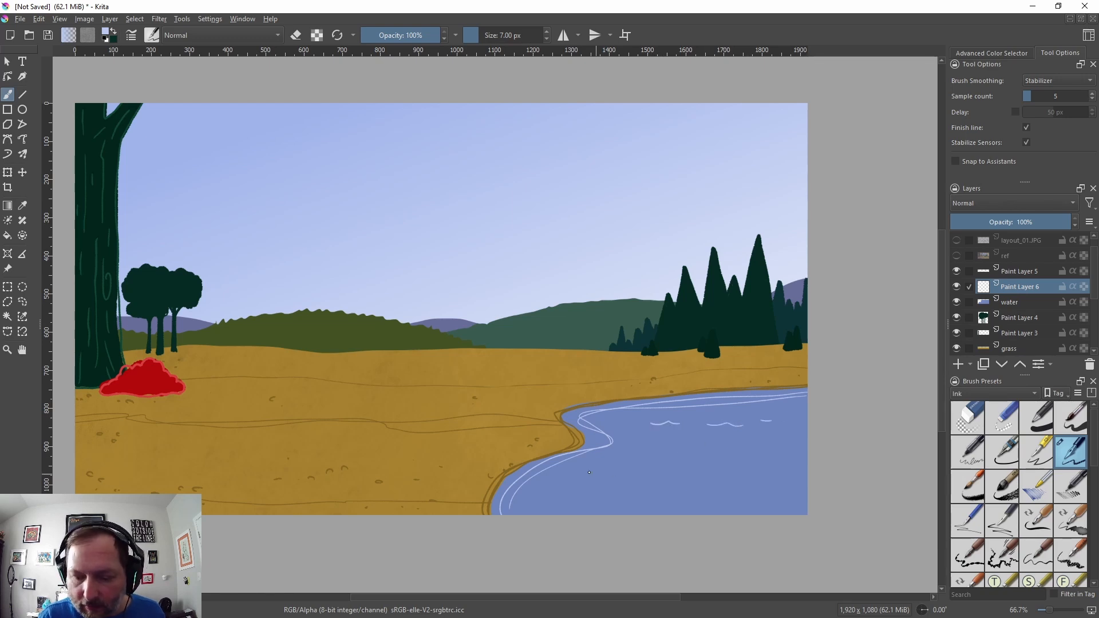
left_click_drag(587, 474, 759, 451)
left_click_drag(770, 450, 784, 449)
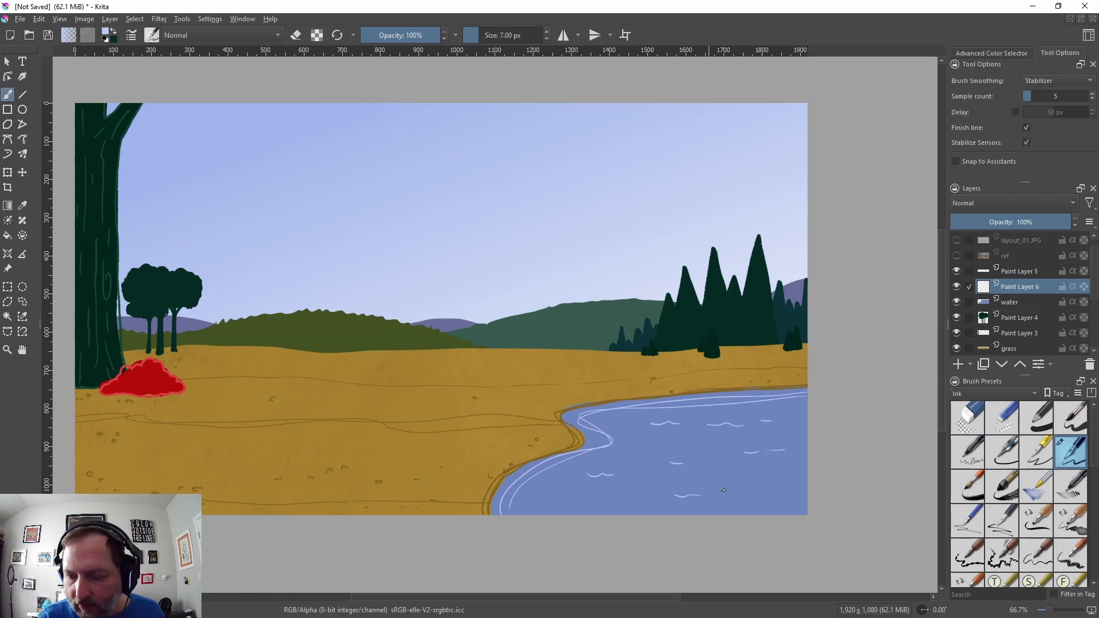
left_click_drag(746, 484, 782, 485)
mouse_move(598, 503)
left_mouse_down()
mouse_move(608, 505)
mouse_move(564, 508)
left_mouse_up()
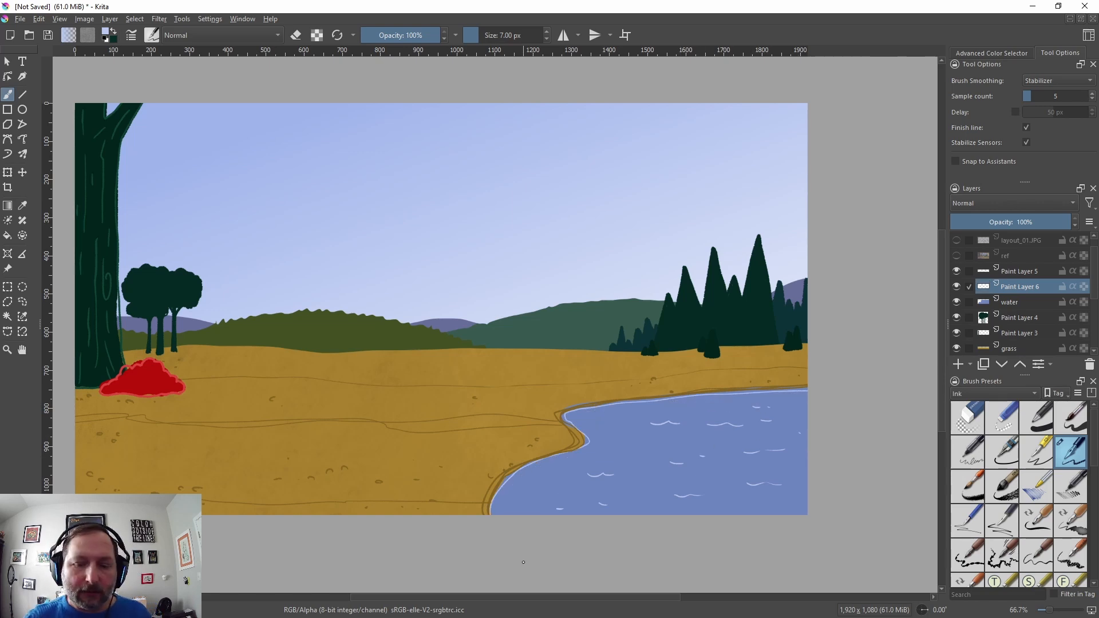
Step: Lower the opacity of the water highlights and ripples layer to 40%
left_click_drag(1039, 222, 997, 224)
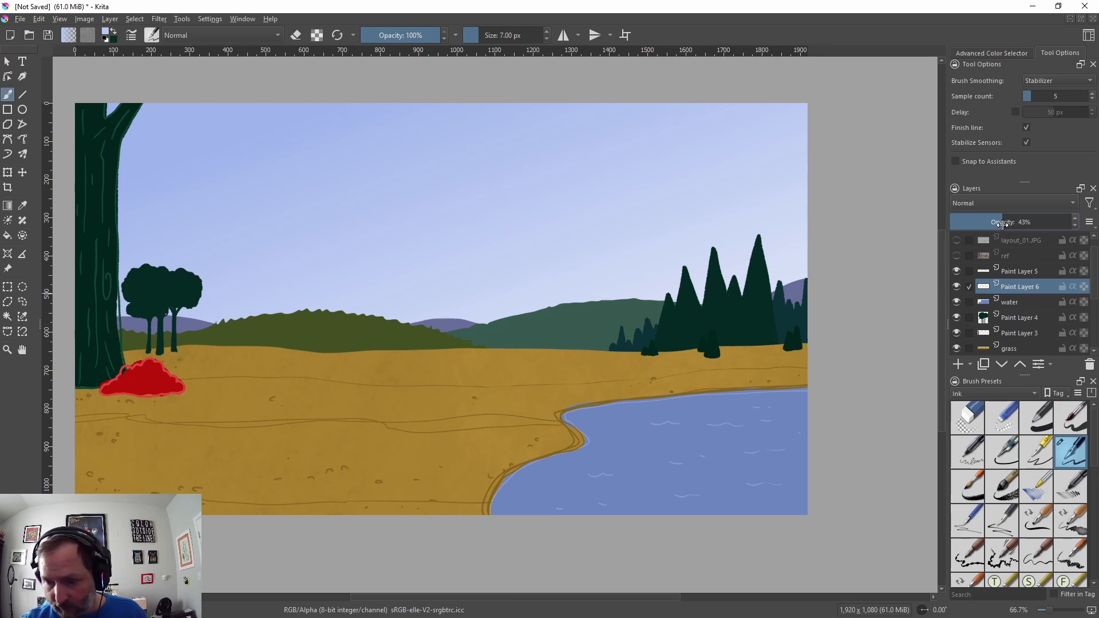
left_click_drag(998, 223, 998, 224)
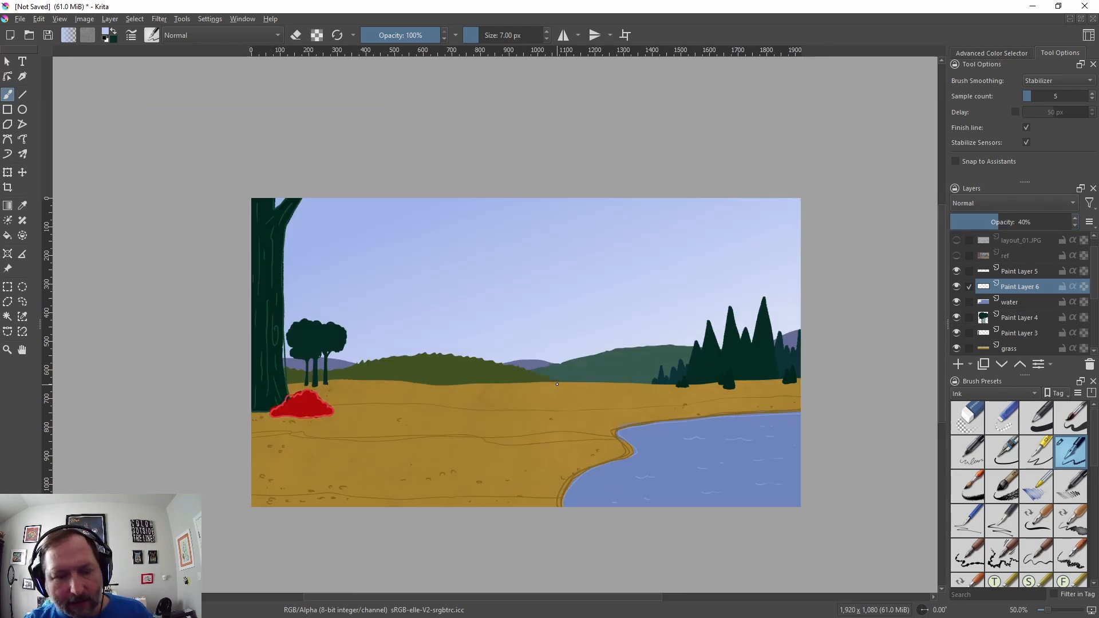
scroll(581, 381, "up", 1)
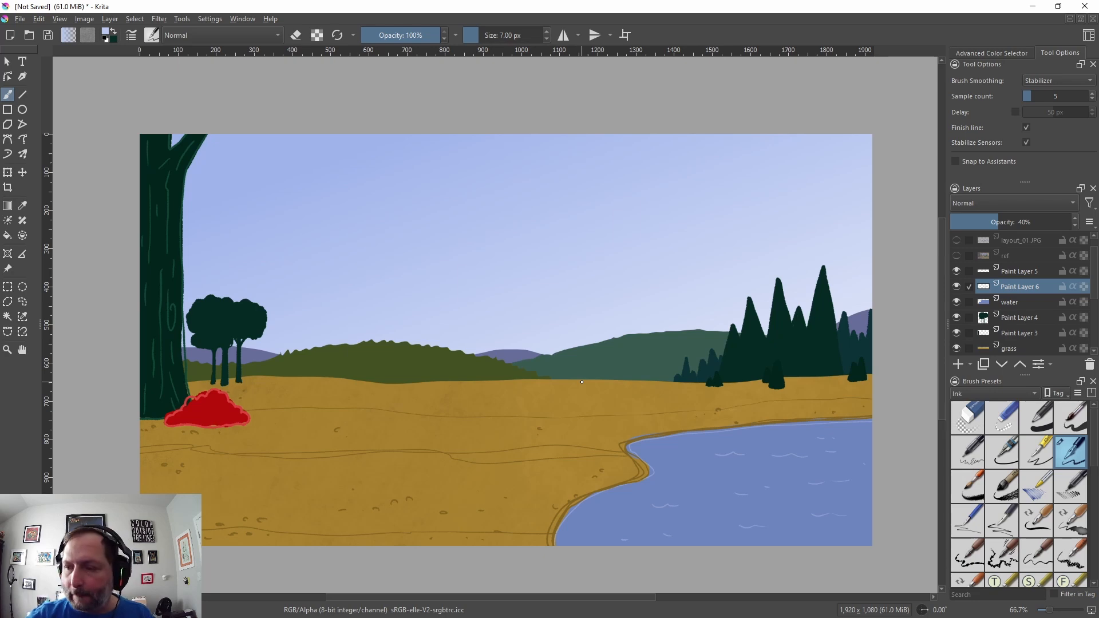